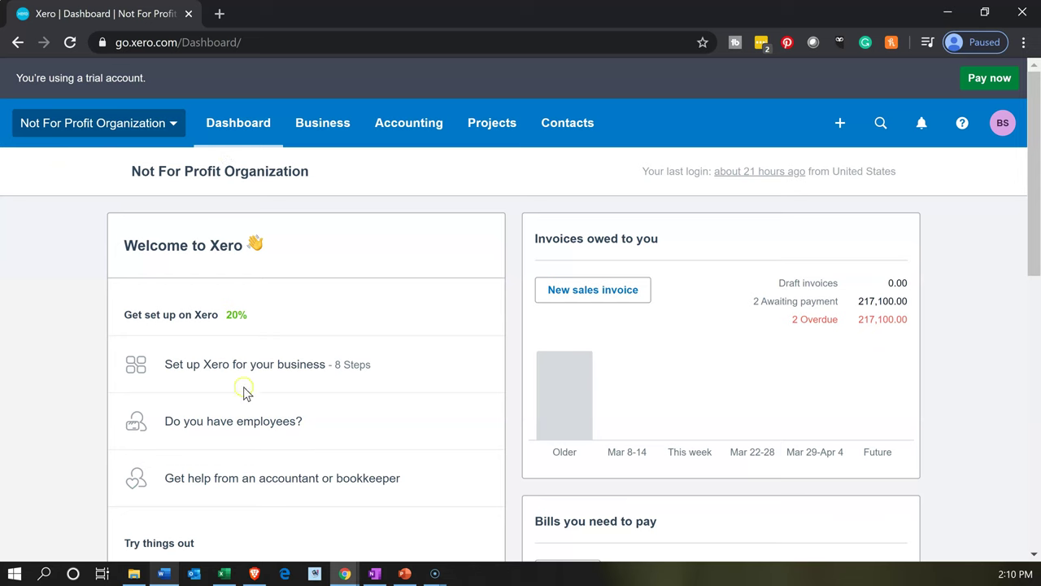
- Switch to the Problem 1 14nn workbook in Excel and review the problem data for item 8, including the full-year depreciation instruction in B41
{"action": "left_click", "coordinate": [210, 578]}
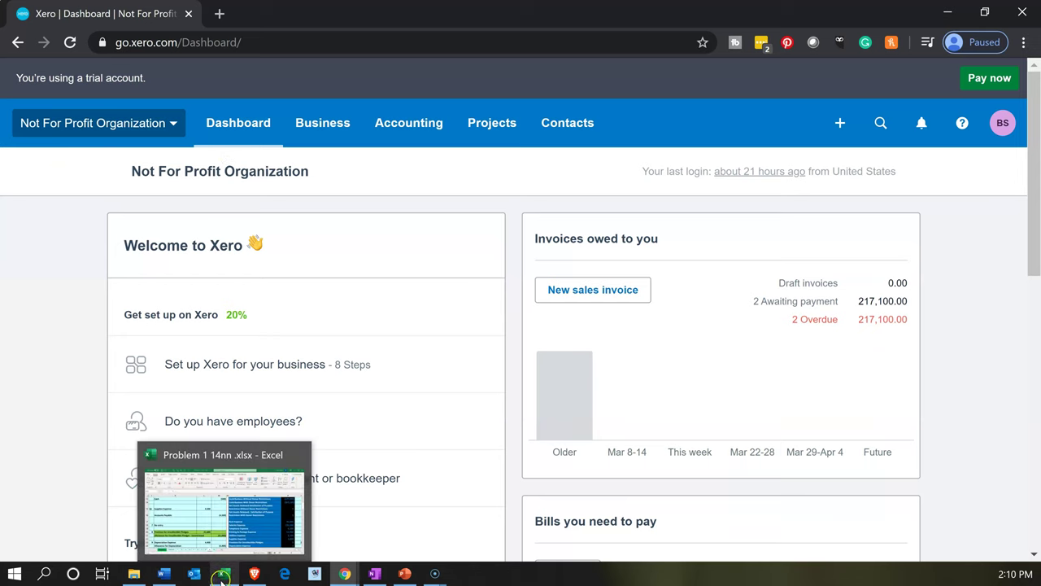
{"action": "left_click", "coordinate": [216, 386]}
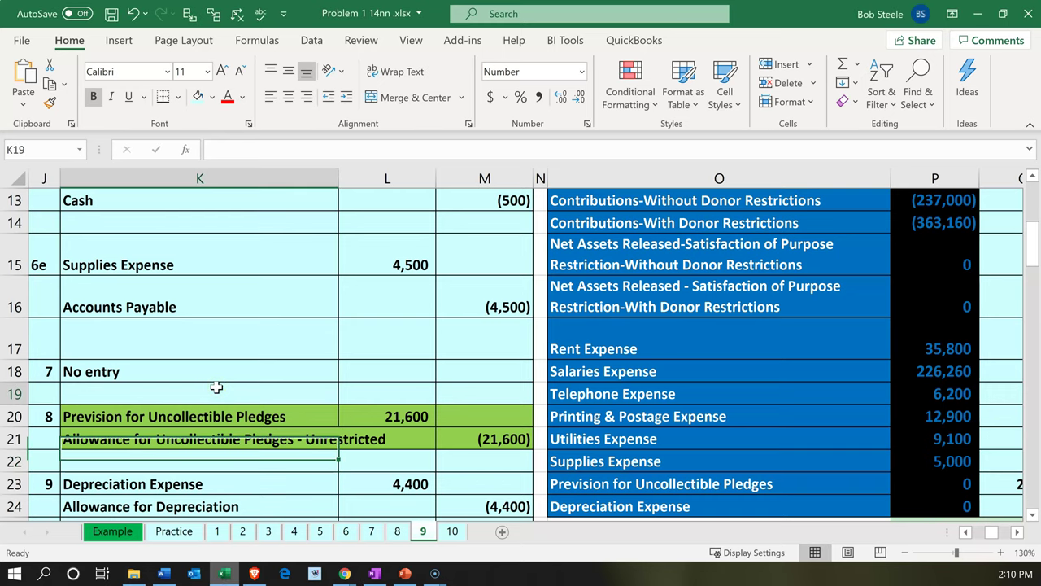
{"action": "key", "text": "Left"}
{"action": "key", "text": "Left"}
{"action": "key", "text": "Left"}
{"action": "key", "text": "Left"}
{"action": "key", "text": "Left"}
{"action": "key", "text": "Left"}
{"action": "key", "text": "Left"}
{"action": "key", "text": "Left"}
{"action": "key", "text": "Left"}
{"action": "key", "text": "Left"}
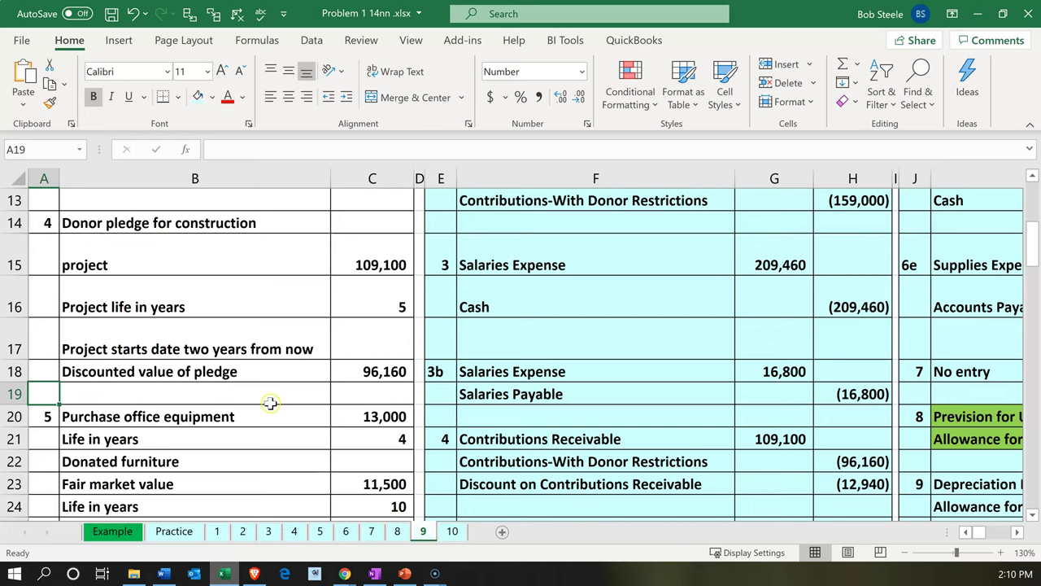
{"action": "scroll", "coordinate": [270, 404], "scroll_direction": "down", "scroll_amount": 2}
{"action": "scroll", "coordinate": [270, 404], "scroll_direction": "down", "scroll_amount": 3}
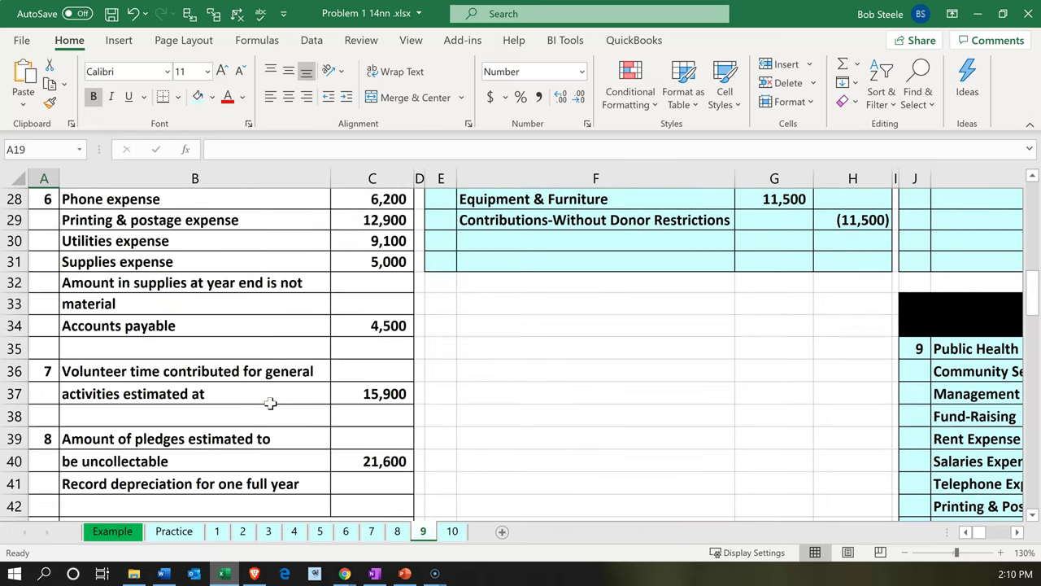
{"action": "scroll", "coordinate": [270, 404], "scroll_direction": "down", "scroll_amount": 2}
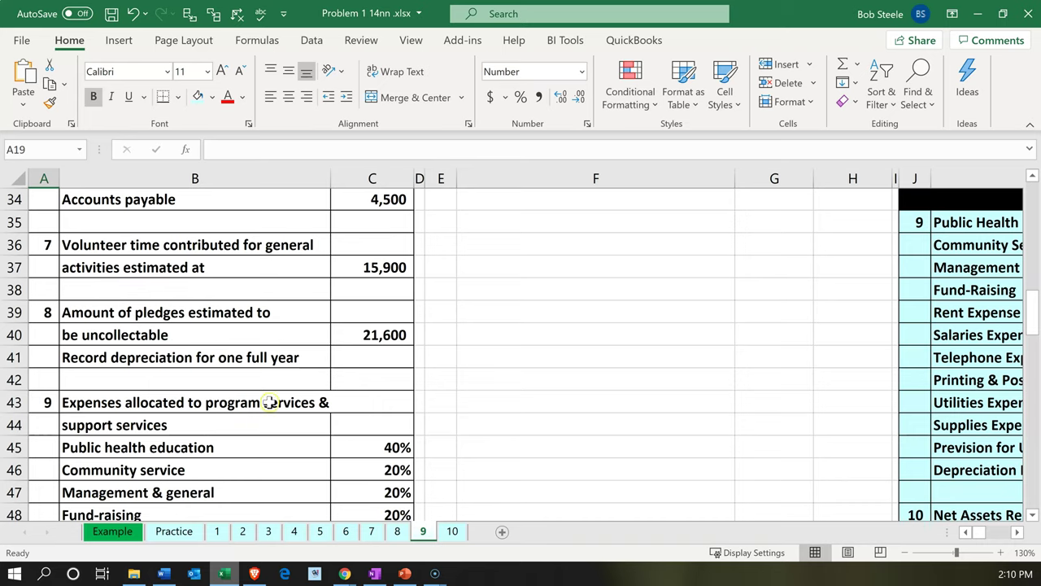
{"action": "left_click", "coordinate": [257, 363]}
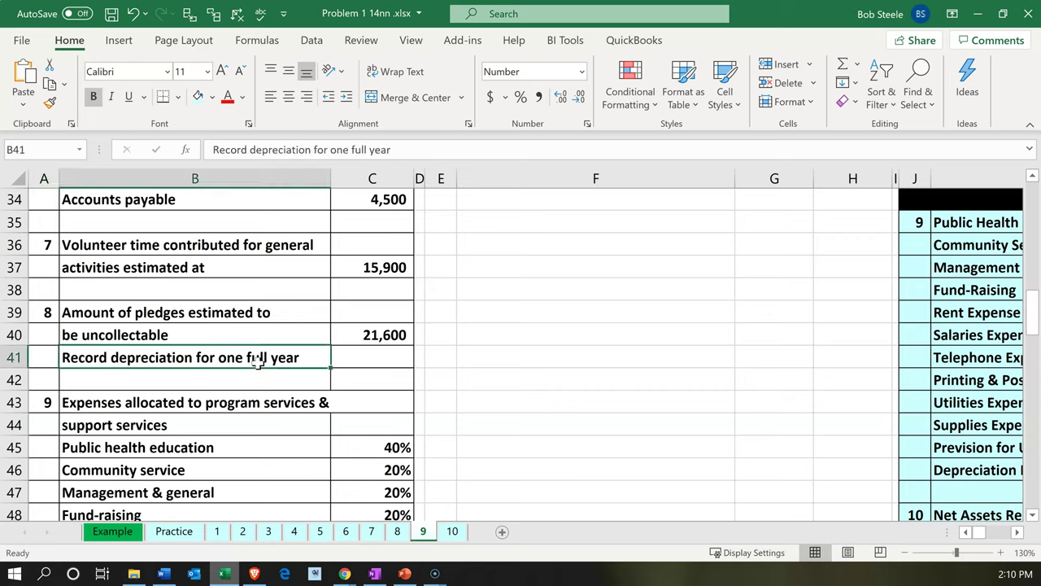
- Examine the Contributions Receivable row in the trial balance on sheet 9, across to its ending balance in R4
{"action": "key", "text": "Right"}
{"action": "key", "text": "Right"}
{"action": "key", "text": "Right"}
{"action": "key", "text": "Right"}
{"action": "key", "text": "Right"}
{"action": "key", "text": "Right"}
{"action": "key", "text": "Right"}
{"action": "key", "text": "Right"}
{"action": "key", "text": "Right"}
{"action": "key", "text": "Right"}
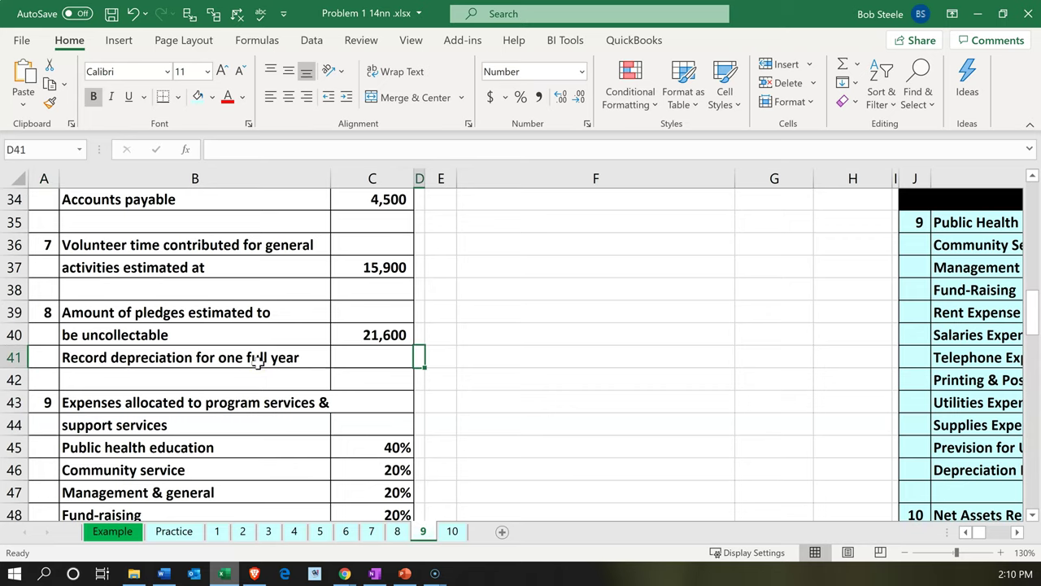
{"action": "key", "text": "Right"}
{"action": "key", "text": "Right"}
{"action": "key", "text": "Right"}
{"action": "key", "text": "Right"}
{"action": "key", "text": "Right"}
{"action": "key", "text": "Right"}
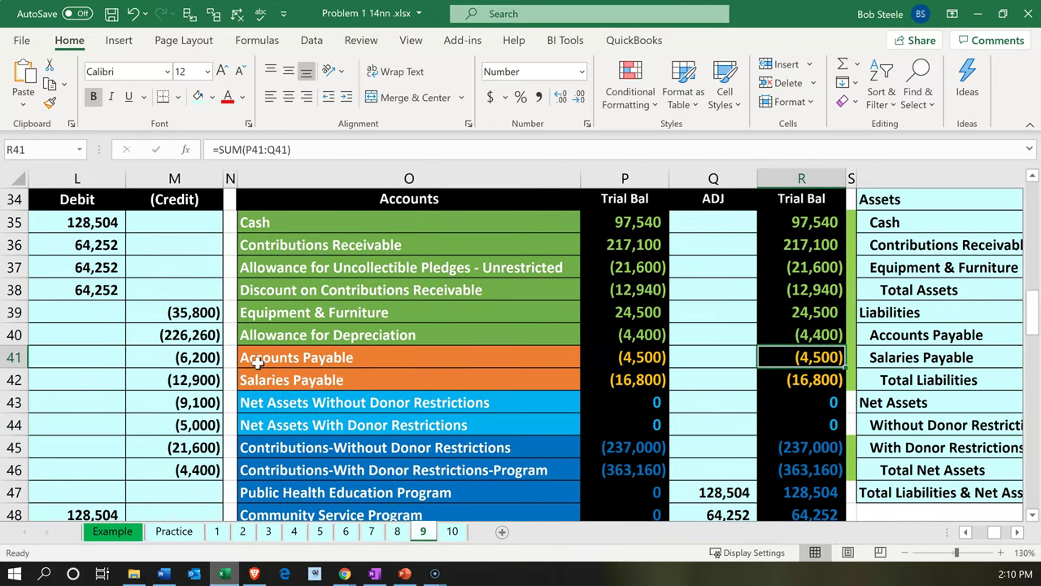
{"action": "scroll", "coordinate": [538, 358], "scroll_direction": "up", "scroll_amount": 4}
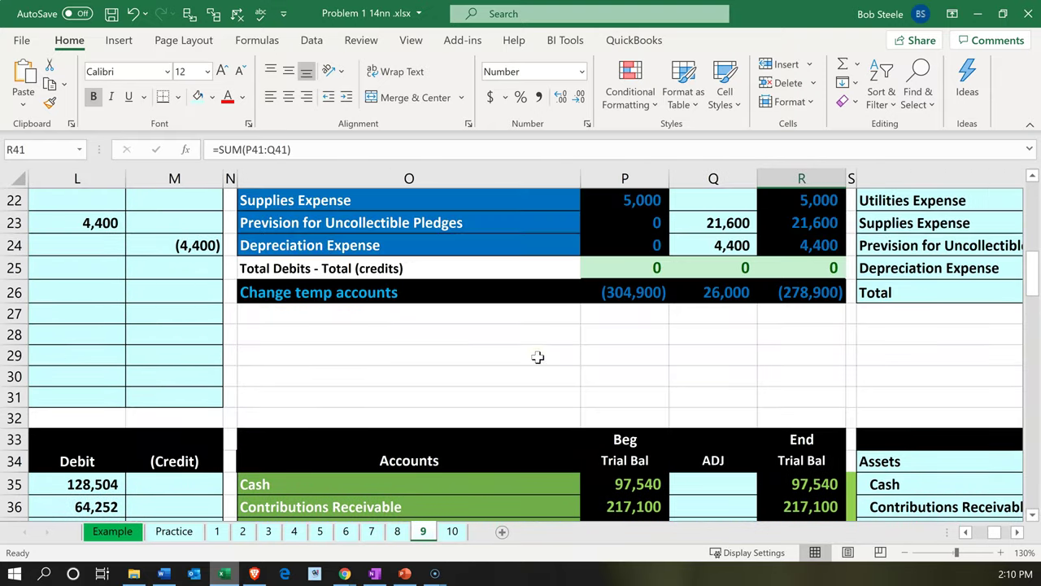
{"action": "scroll", "coordinate": [537, 357], "scroll_direction": "up", "scroll_amount": 7}
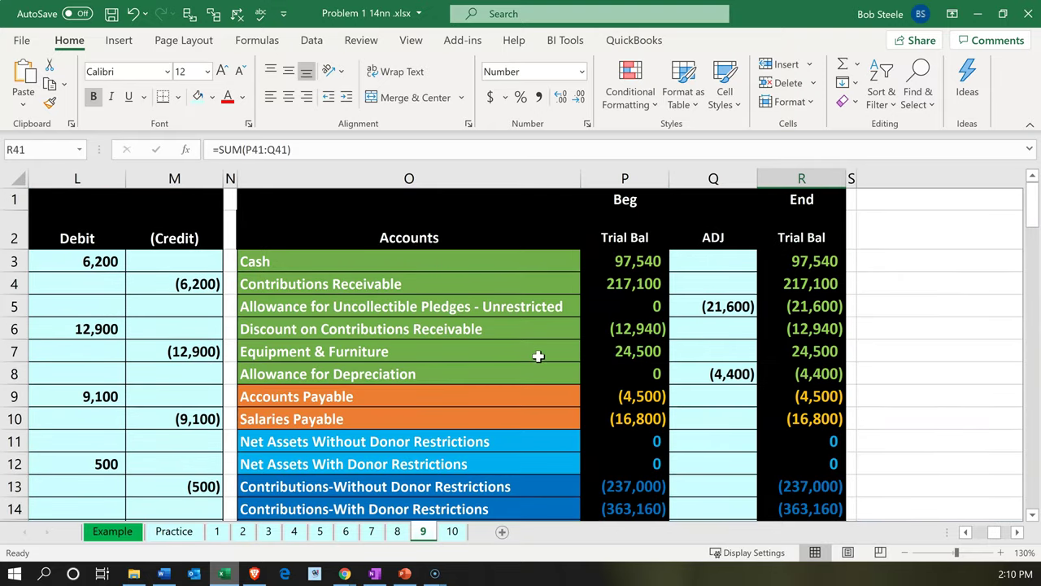
{"action": "left_click", "coordinate": [568, 288]}
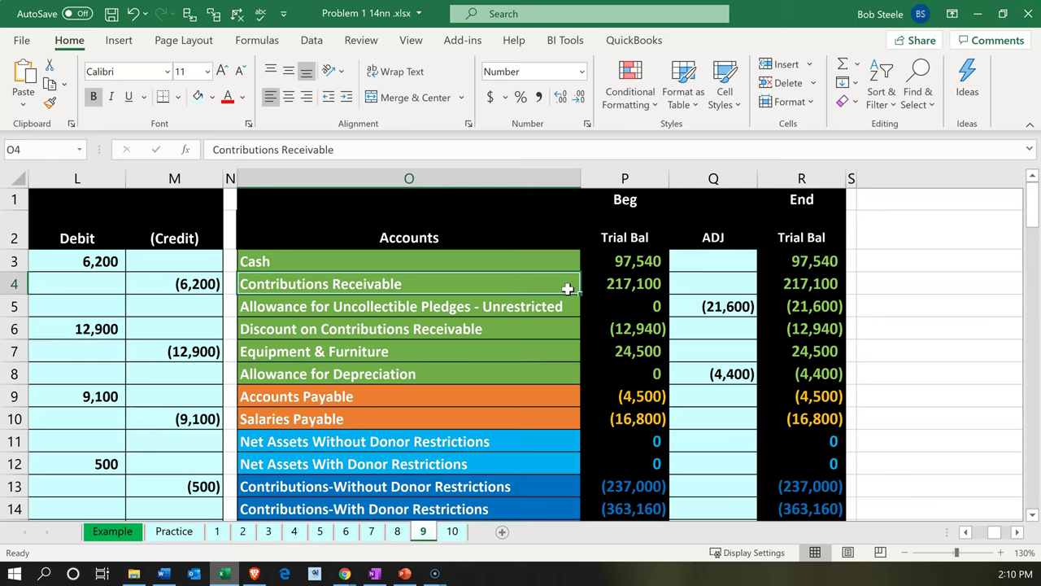
{"action": "key", "text": "Right"}
{"action": "key", "text": "Right"}
{"action": "key", "text": "Right"}
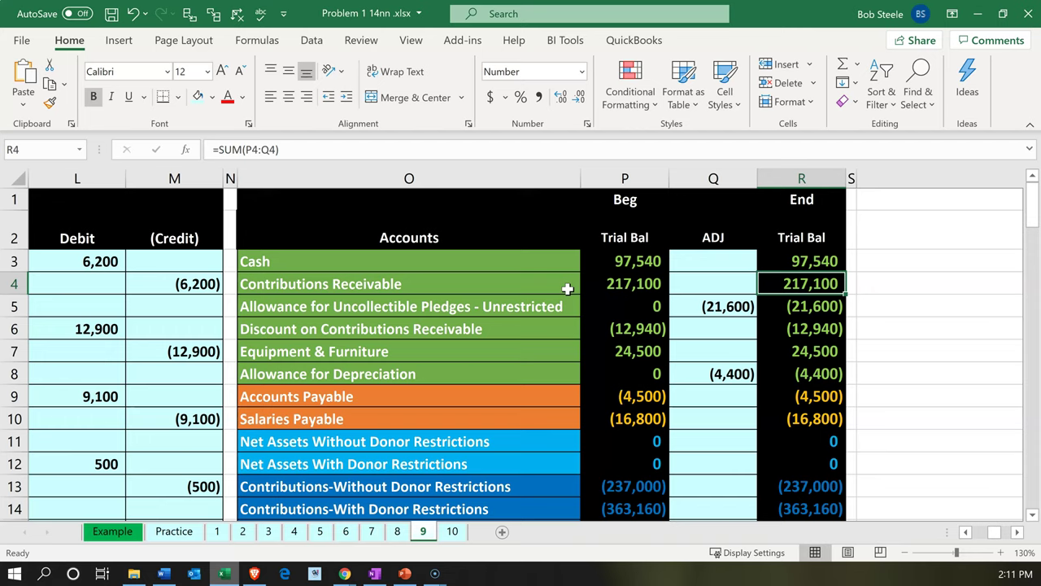
- Compare the Contributions Receivable and Allowance for Uncollectible Pledges - Unrestricted rows in the ending balance and adjustment columns
{"action": "key", "text": "Down"}
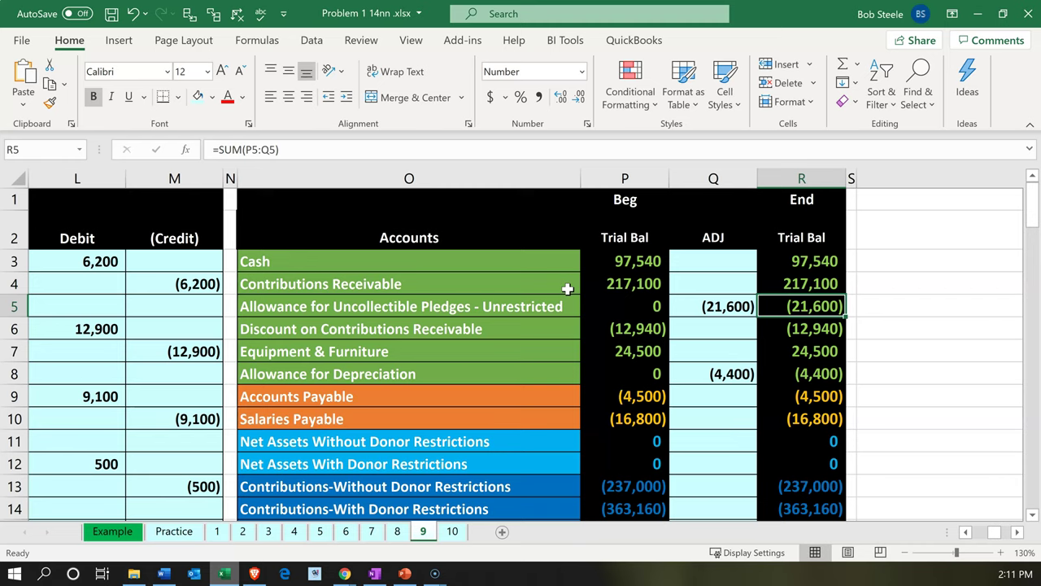
{"action": "key", "text": "Up"}
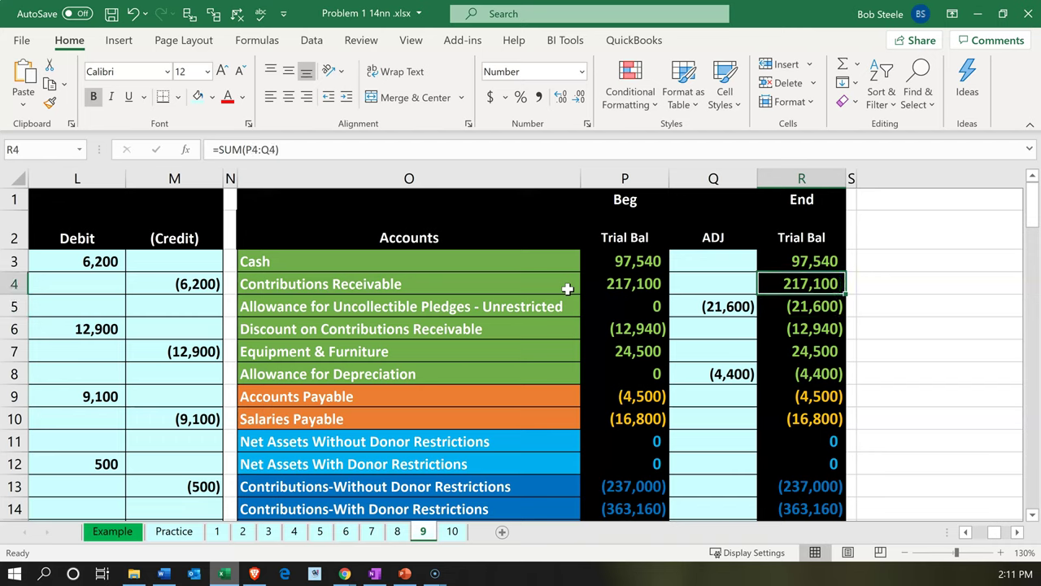
{"action": "key", "text": "Down"}
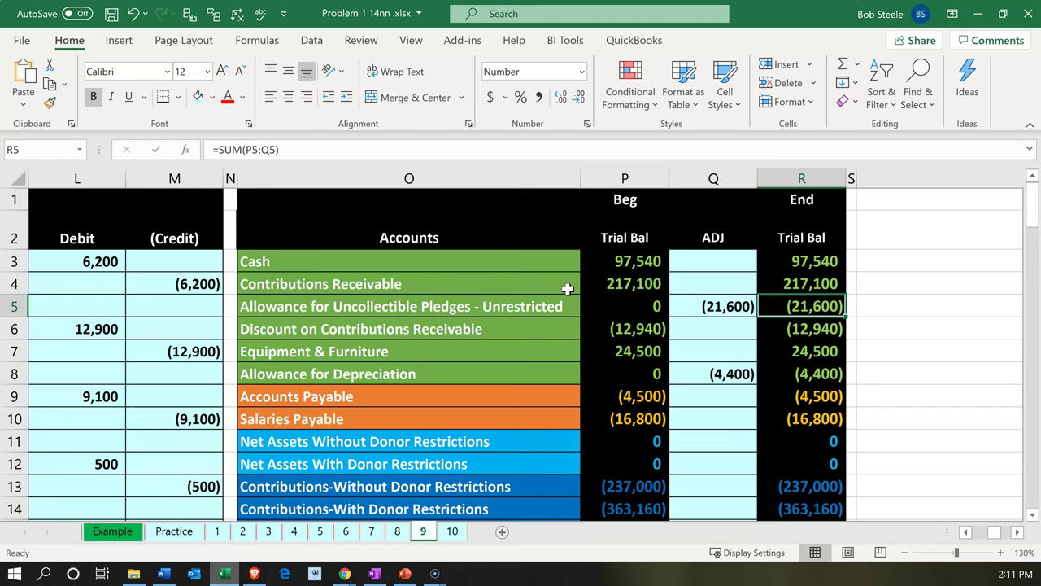
{"action": "key", "text": "Left"}
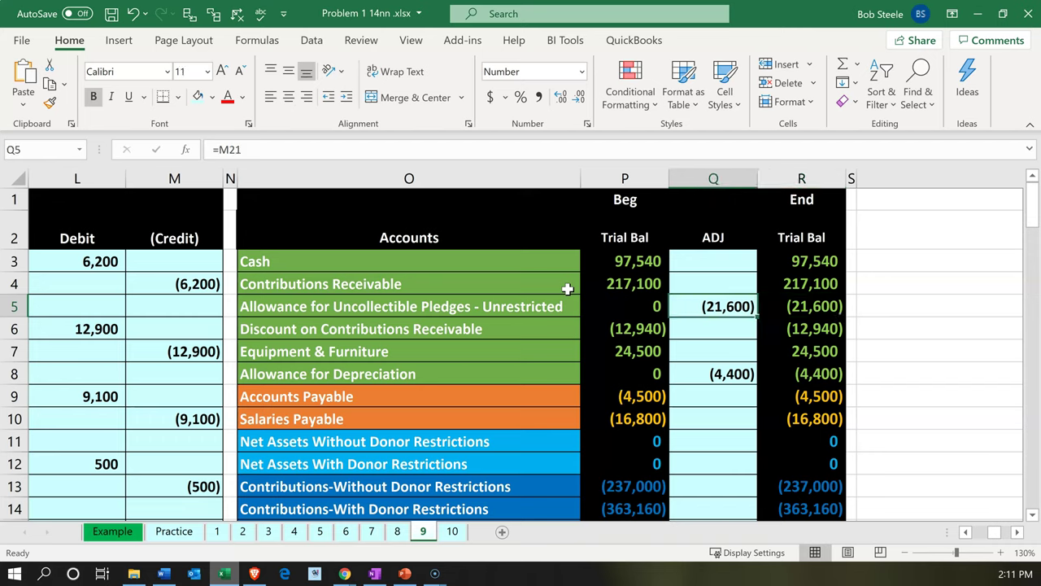
{"action": "key", "text": "Up"}
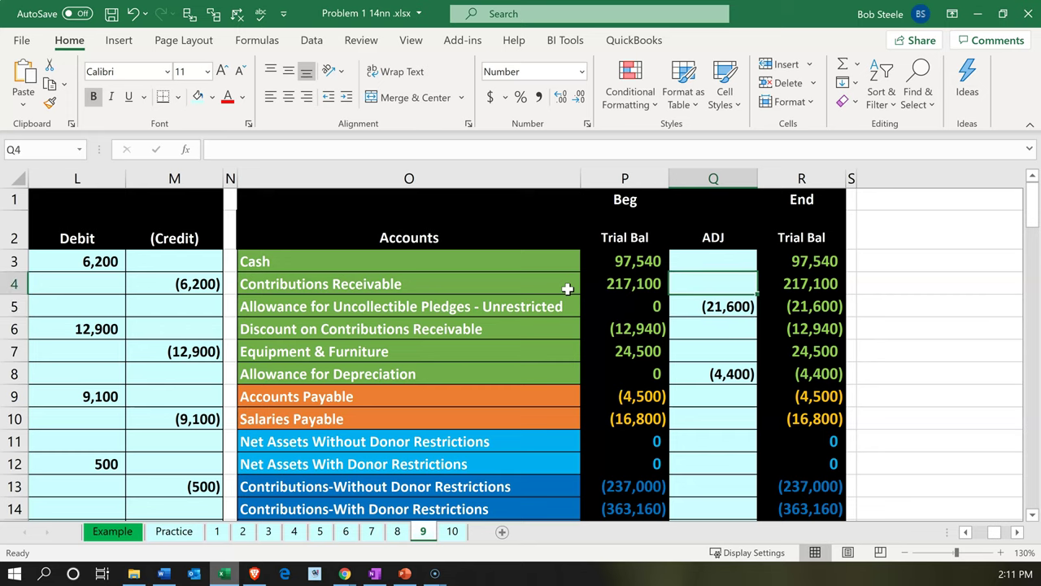
{"action": "key", "text": "Down"}
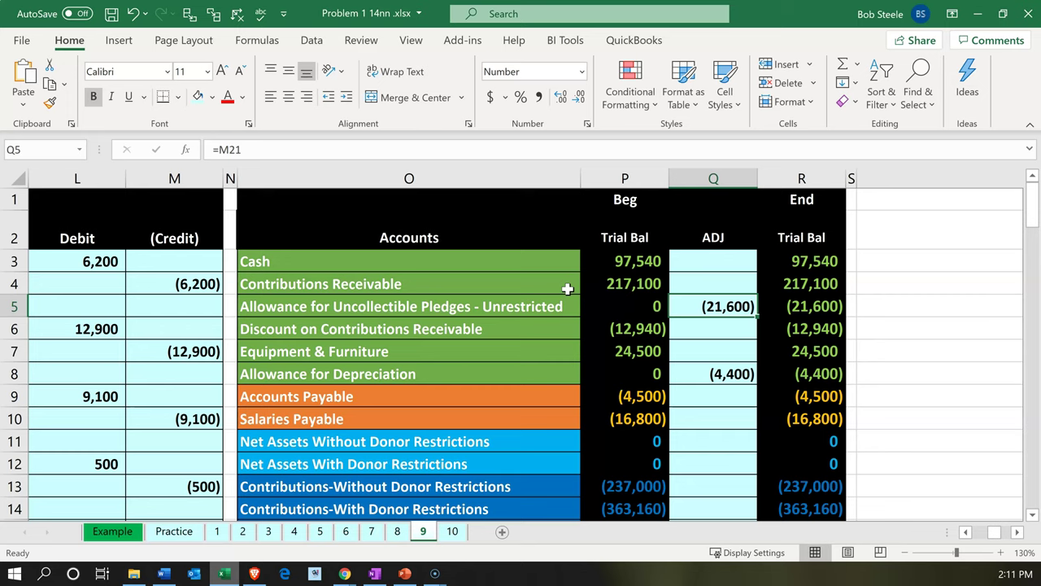
- Examine the adjustment column down to the two contribution revenue accounts and check the ending balance of Contributions-With Donor Restrictions
{"action": "key", "text": "Down"}
{"action": "key", "text": "Down"}
{"action": "key", "text": "Down"}
{"action": "key", "text": "Down"}
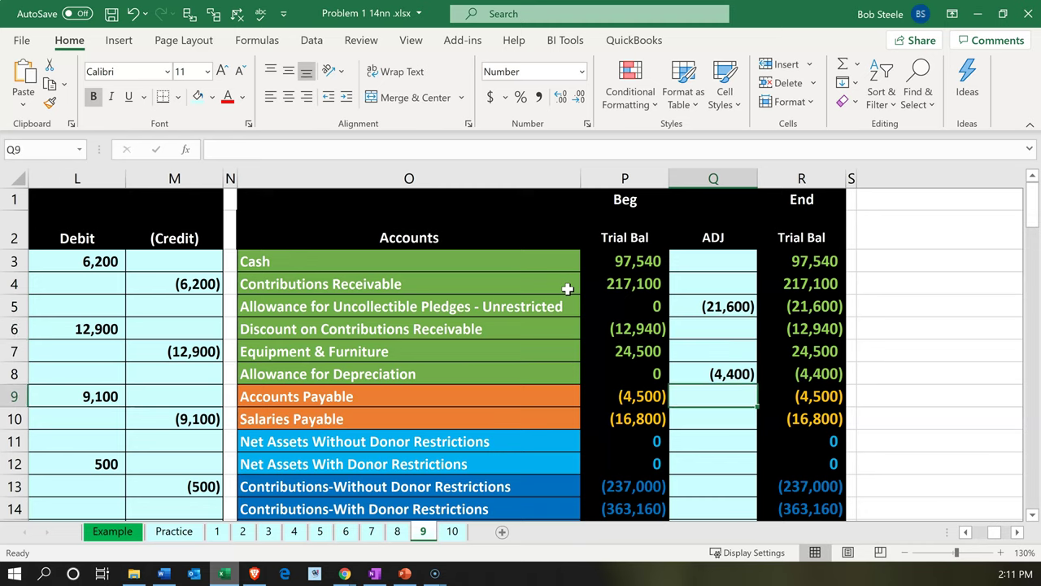
{"action": "key", "text": "Down"}
{"action": "key", "text": "Down"}
{"action": "key", "text": "Down"}
{"action": "key", "text": "Down"}
{"action": "key", "text": "Down"}
{"action": "key", "text": "Down"}
{"action": "key", "text": "Down"}
{"action": "key", "text": "Down"}
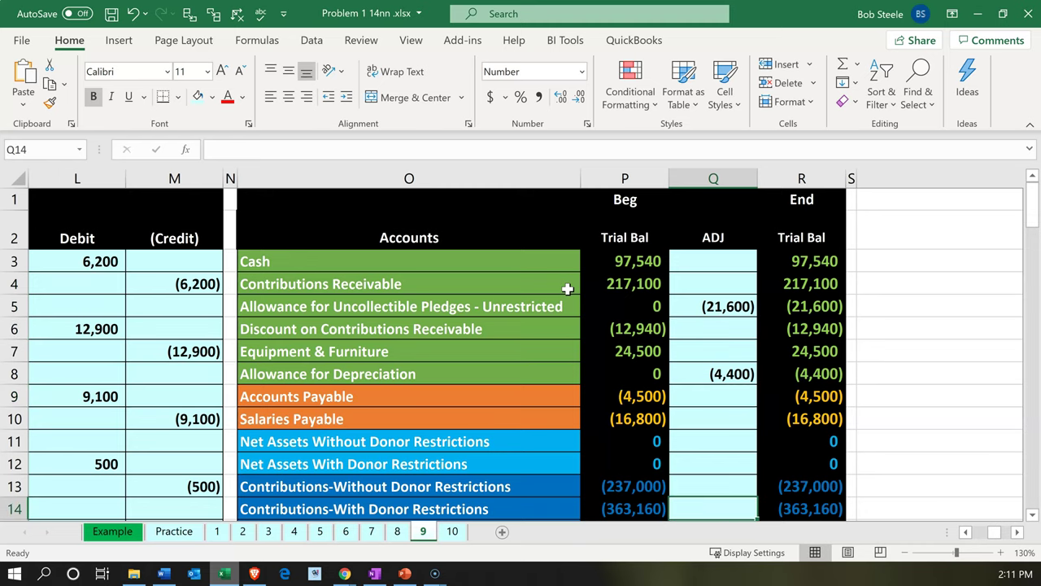
{"action": "key", "text": "Up"}
{"action": "key", "text": "Up"}
{"action": "key", "text": "Up"}
{"action": "key", "text": "Up"}
{"action": "key", "text": "Up"}
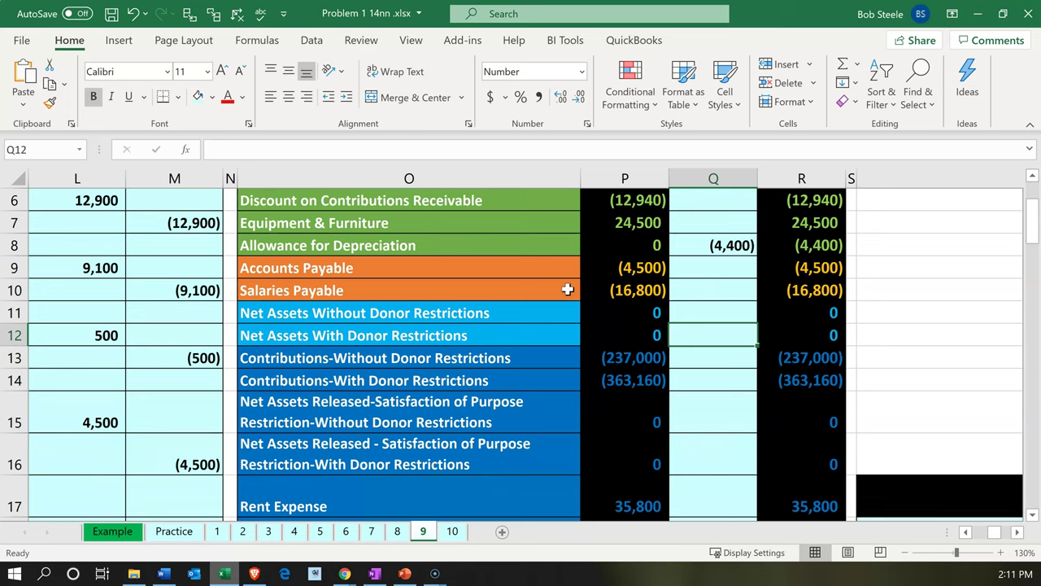
{"action": "key", "text": "Down"}
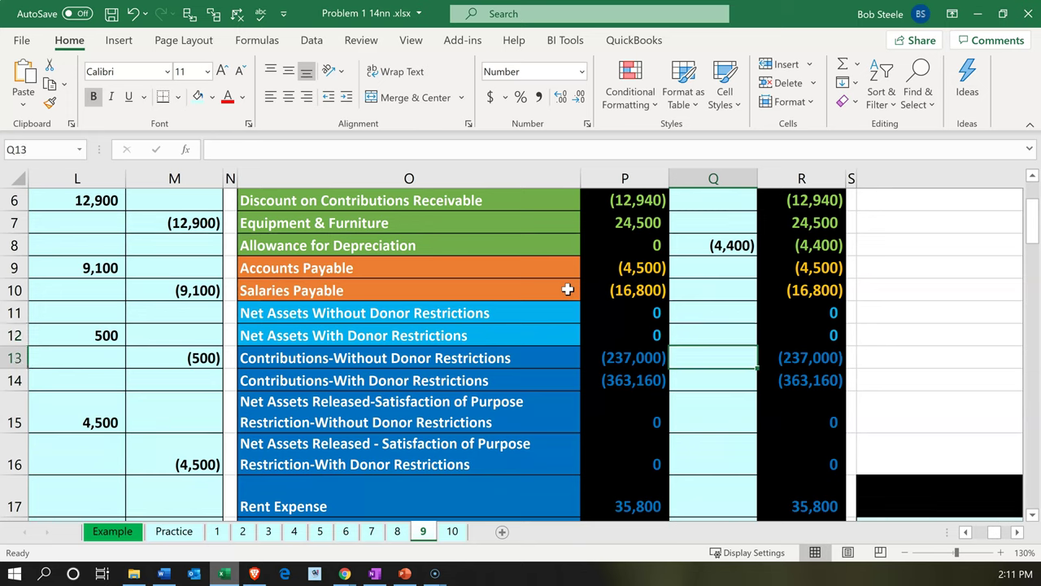
{"action": "key", "text": "Down"}
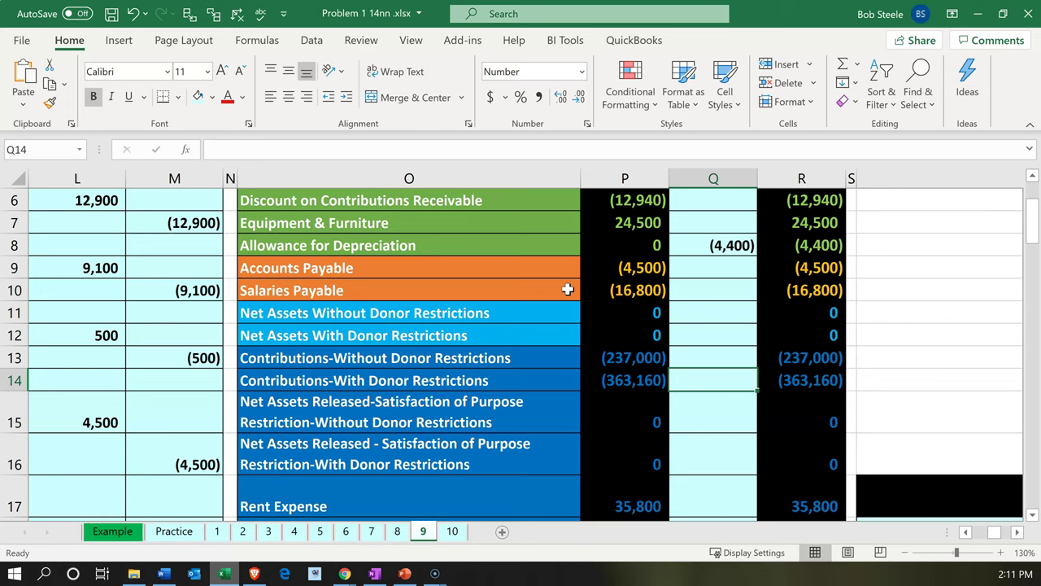
{"action": "key", "text": "Right"}
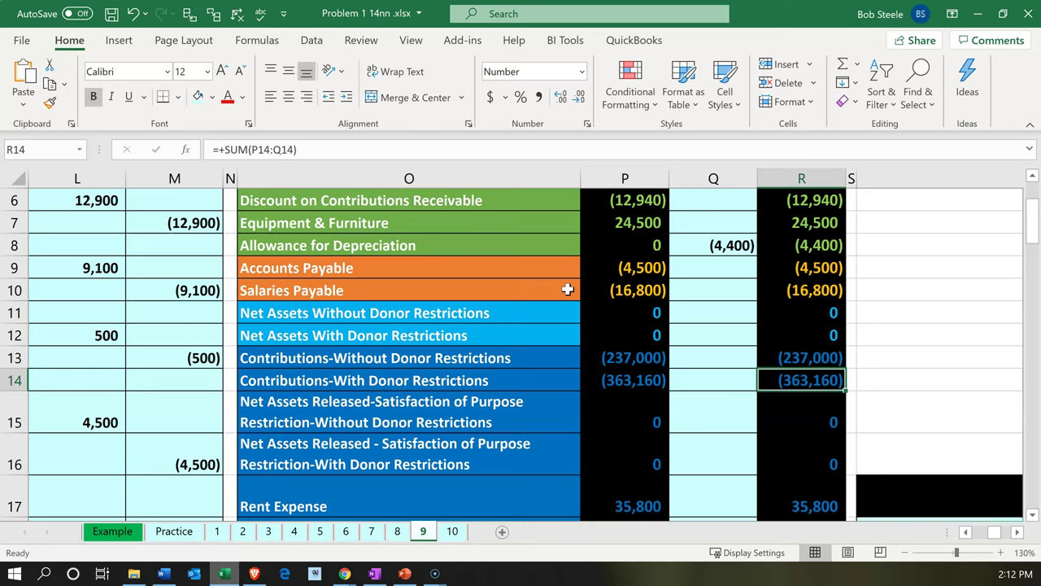
{"action": "key", "text": "Left"}
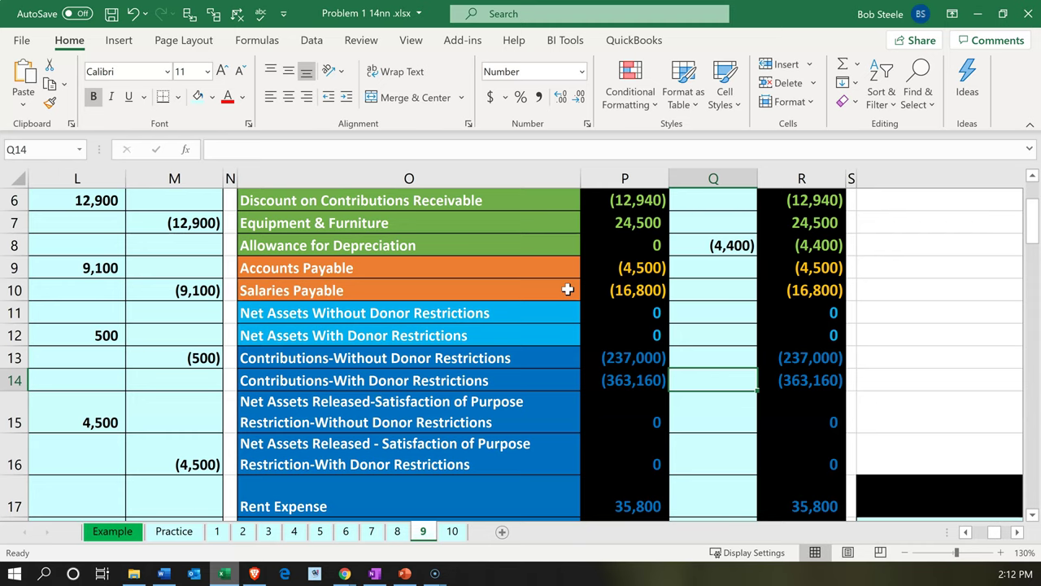
- Examine the Prevision for Uncollectible Pledges account and its adjustment in row 23 of the trial balance
{"action": "key", "text": "Down"}
{"action": "key", "text": "Down"}
{"action": "key", "text": "Down"}
{"action": "key", "text": "Down"}
{"action": "key", "text": "Down"}
{"action": "key", "text": "Down"}
{"action": "key", "text": "Down"}
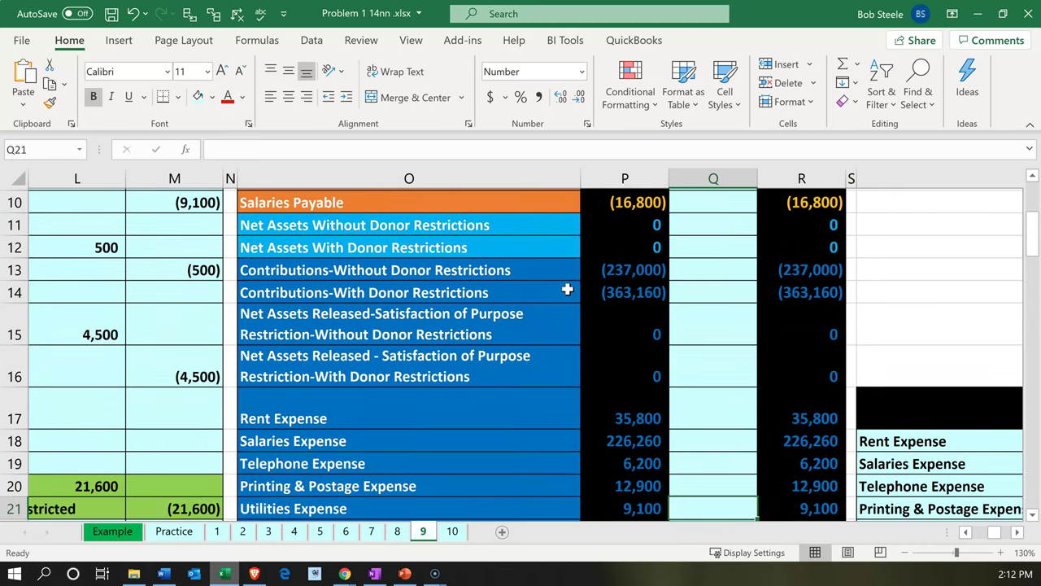
{"action": "key", "text": "Down"}
{"action": "key", "text": "Down"}
{"action": "key", "text": "Down"}
{"action": "key", "text": "Up"}
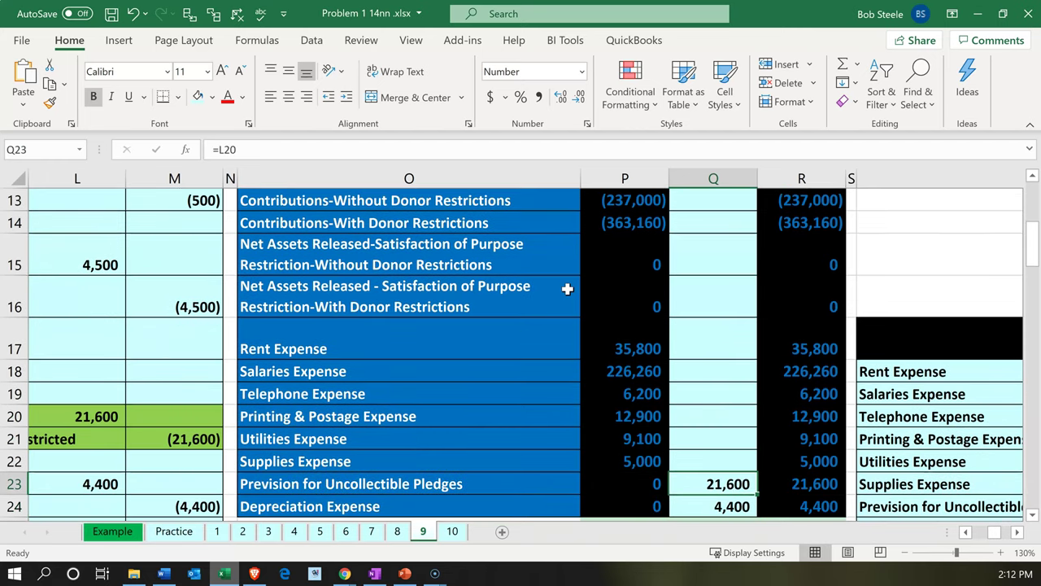
{"action": "key", "text": "Left"}
{"action": "key", "text": "Left"}
{"action": "key", "text": "Left"}
{"action": "key", "text": "Right"}
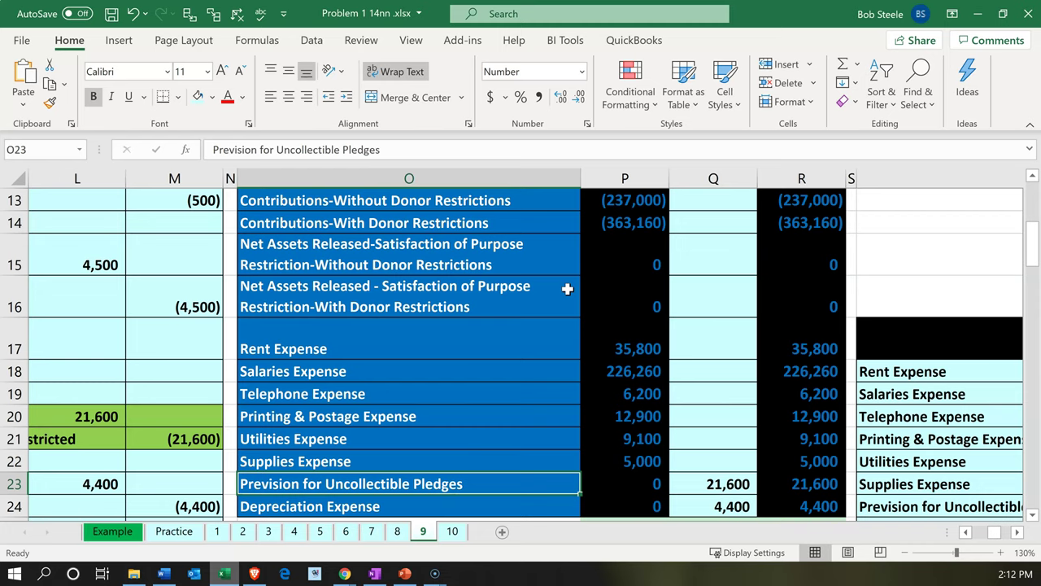
- Trace the Allowance for Uncollectible Pledges and Prevision for Uncollectible Pledges accounts from the trial balance back to journal entry 8
{"action": "scroll", "coordinate": [567, 289], "scroll_direction": "up", "scroll_amount": 4}
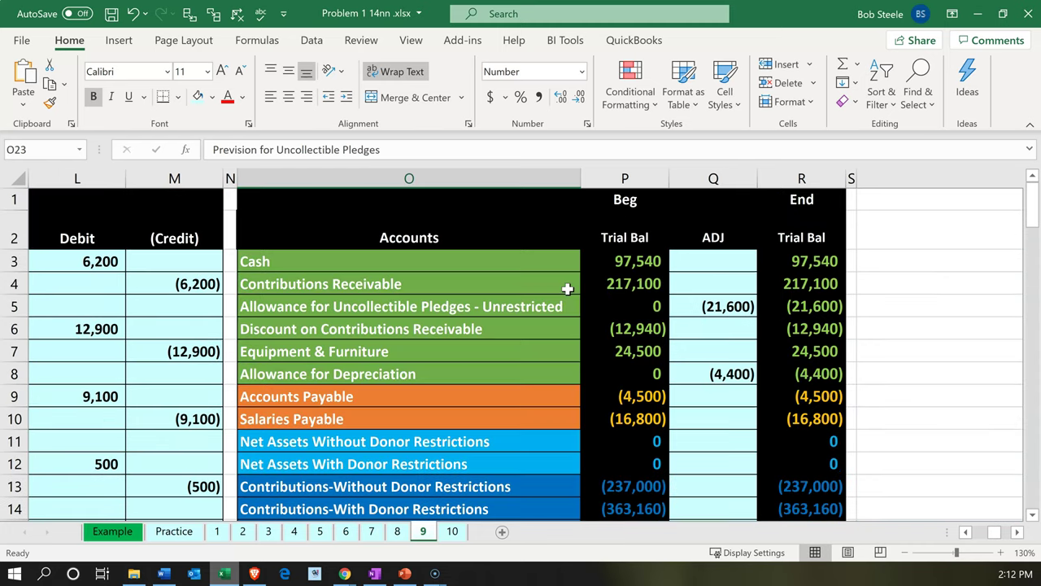
{"action": "left_click", "coordinate": [563, 309]}
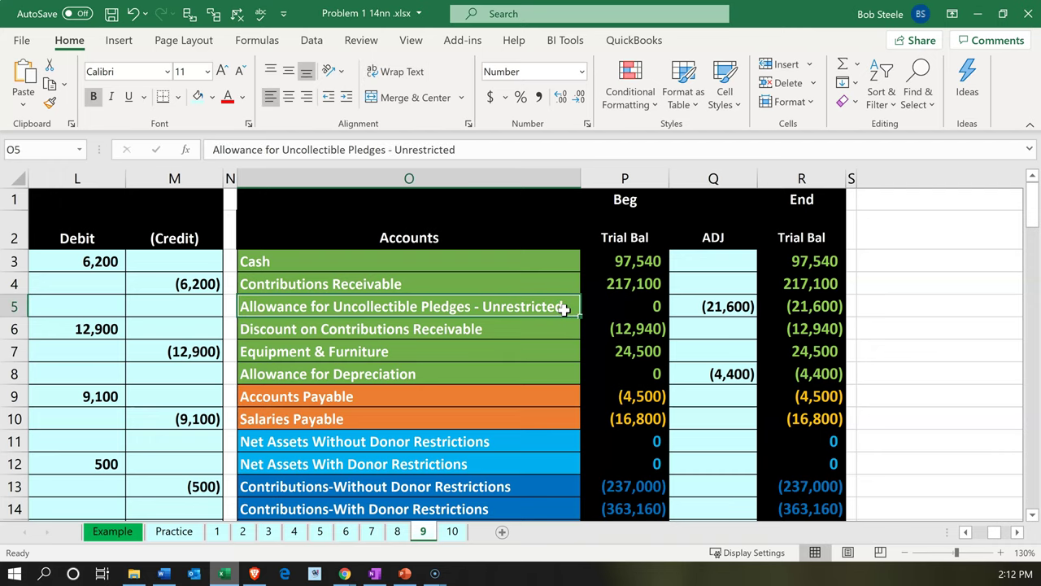
{"action": "scroll", "coordinate": [563, 309], "scroll_direction": "down", "scroll_amount": 5}
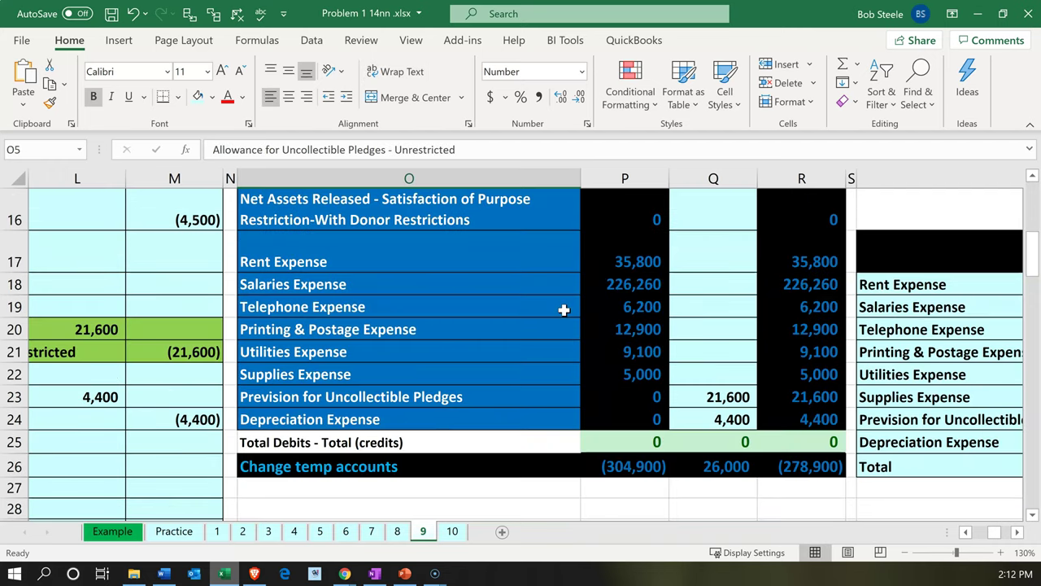
{"action": "left_click", "coordinate": [473, 396]}
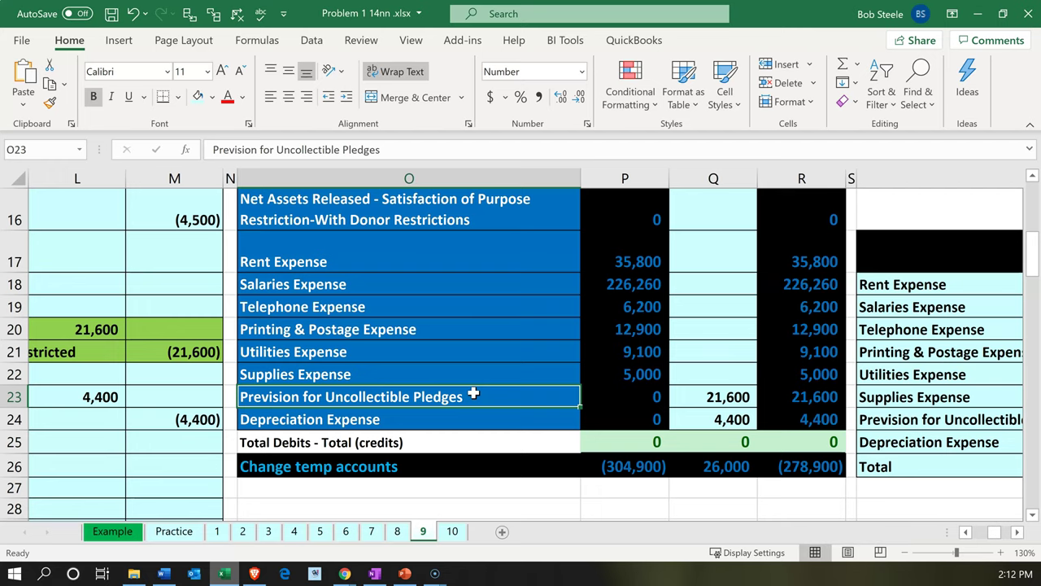
{"action": "key", "text": "Left"}
{"action": "key", "text": "Left"}
{"action": "key", "text": "Left"}
{"action": "key", "text": "Left"}
{"action": "key", "text": "Left"}
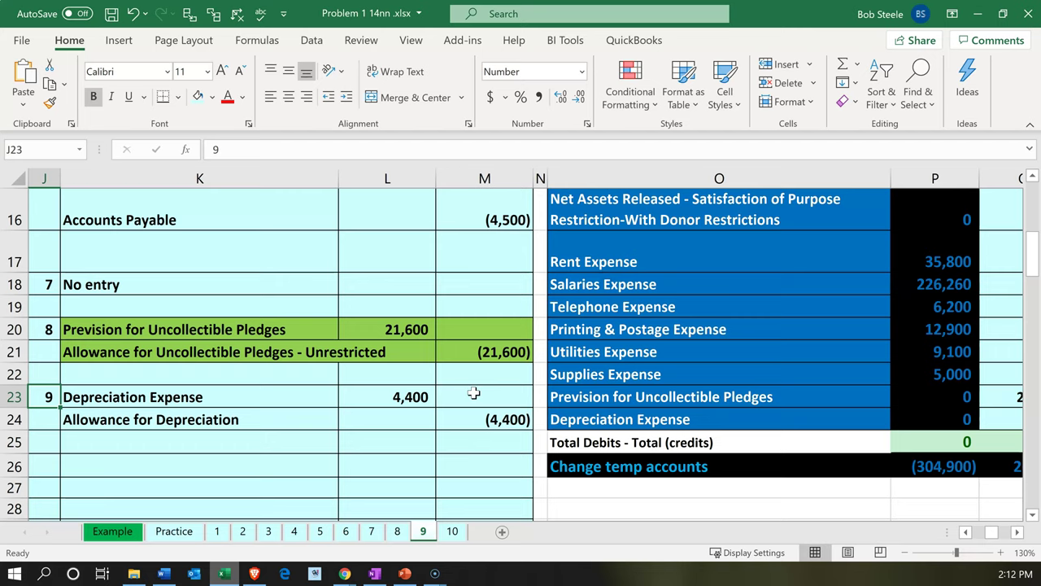
- Switch to Xero in the browser and open the Journal Report from the accounting reports
{"action": "left_click", "coordinate": [222, 576]}
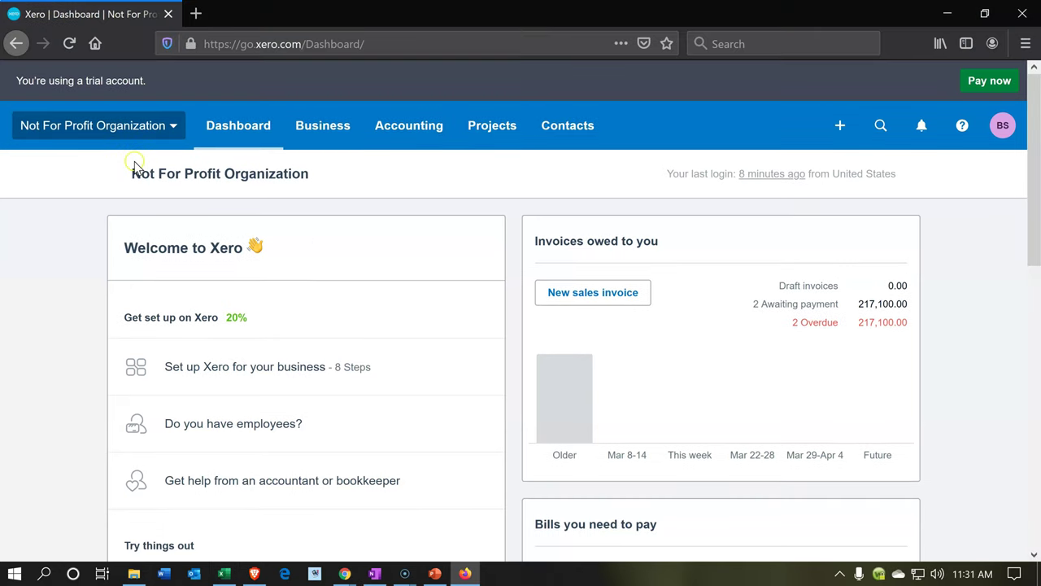
{"action": "left_click", "coordinate": [393, 134]}
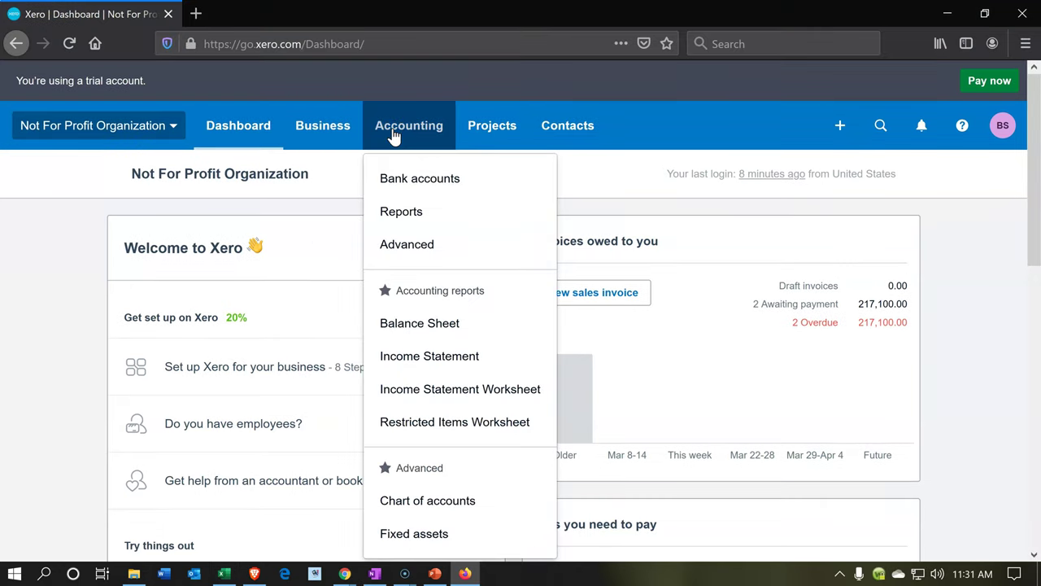
{"action": "left_click", "coordinate": [409, 223]}
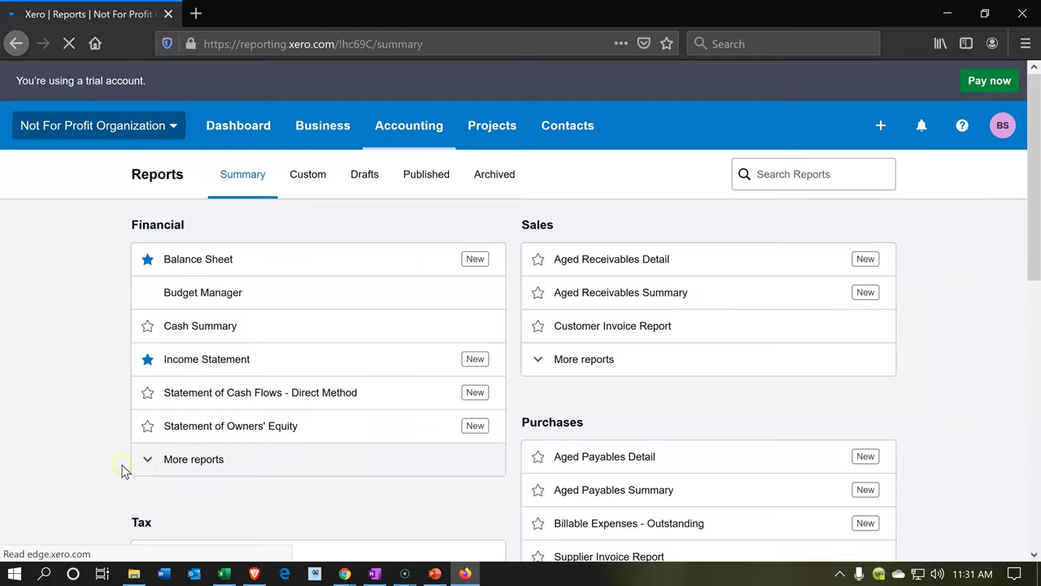
{"action": "scroll", "coordinate": [119, 465], "scroll_direction": "down", "scroll_amount": 5}
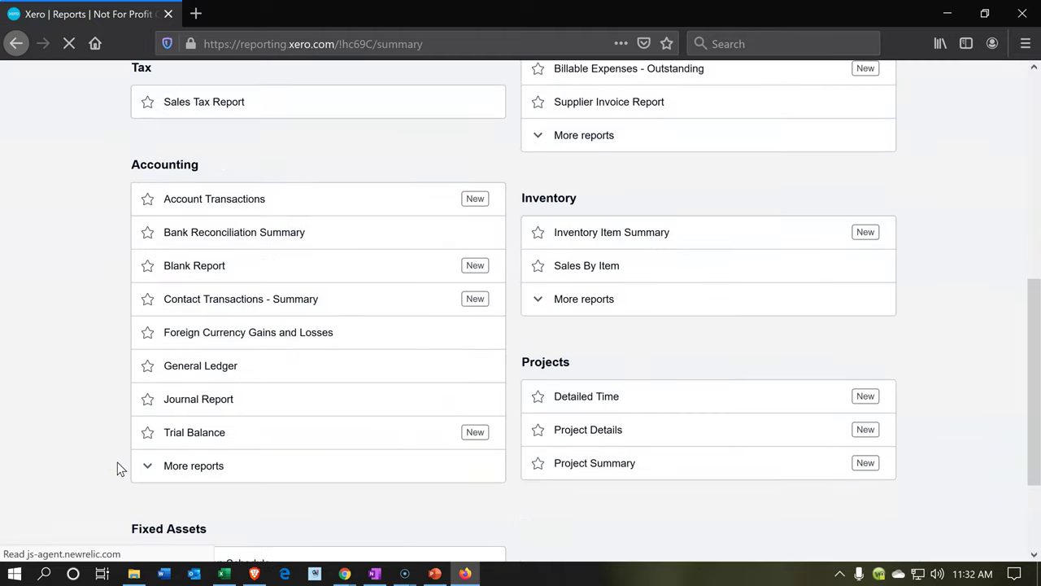
{"action": "scroll", "coordinate": [117, 466], "scroll_direction": "down", "scroll_amount": 1}
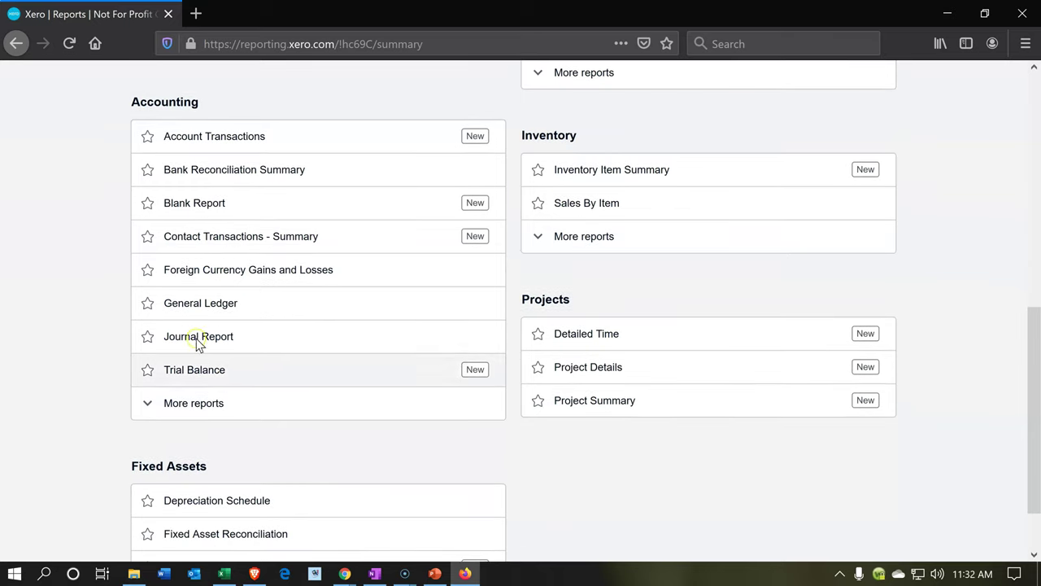
{"action": "left_click", "coordinate": [197, 342]}
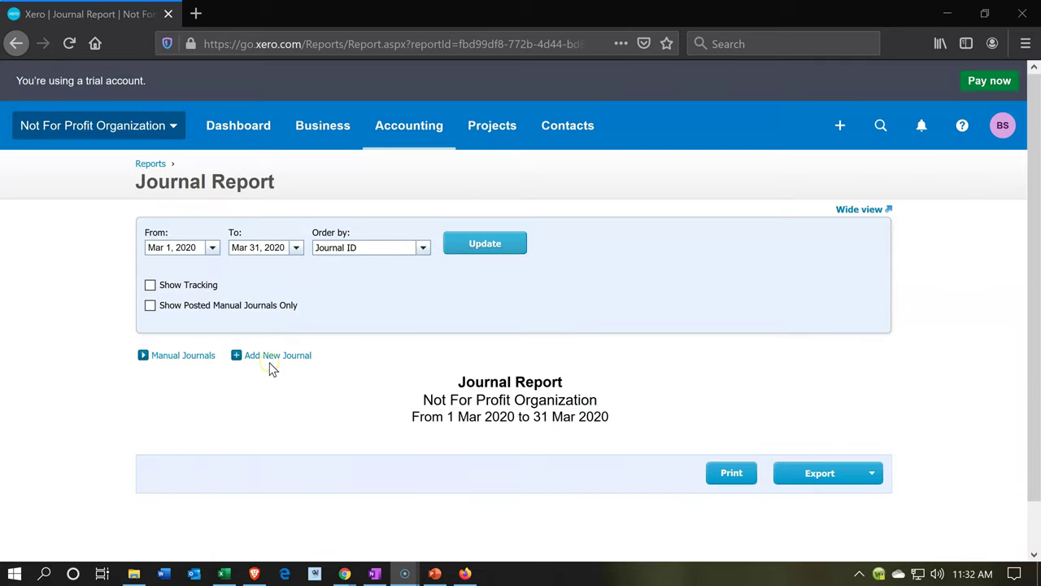
- Add a new manual journal and enter Adj Entry as its narration
{"action": "left_click", "coordinate": [278, 358]}
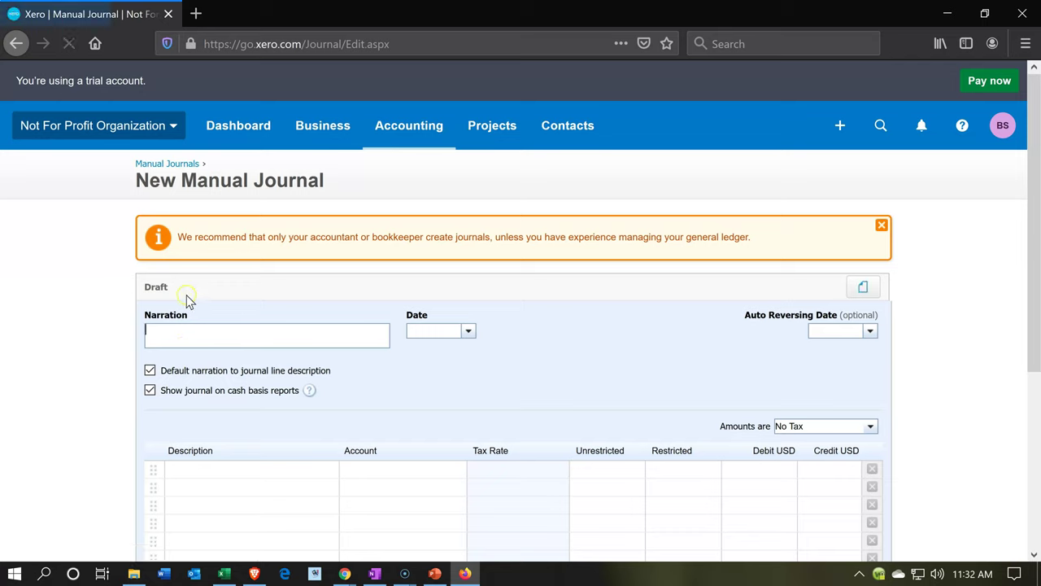
{"action": "type", "text": "ADj"}
{"action": "key", "text": "BackSpace"}
{"action": "key", "text": "BackSpace"}
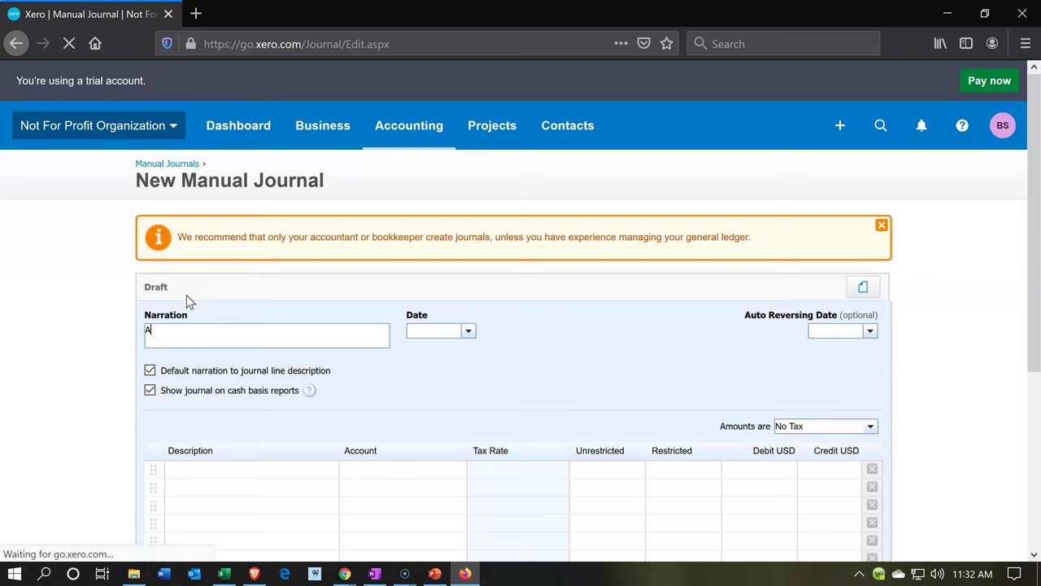
{"action": "type", "text": "Adj Entry"}
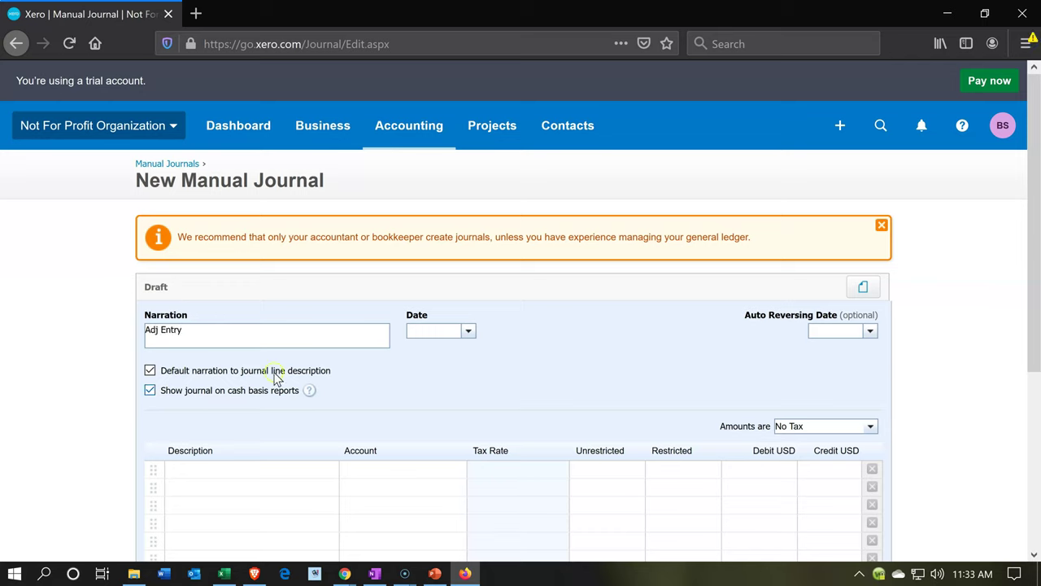
- Date the manual journal January 31, 2020
{"action": "left_click", "coordinate": [469, 332]}
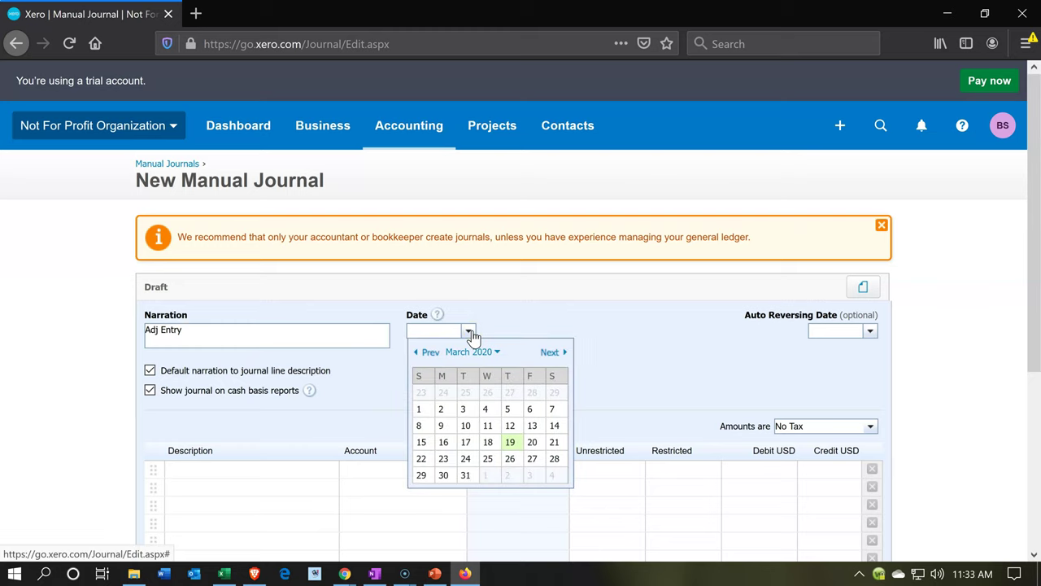
{"action": "left_click", "coordinate": [418, 353]}
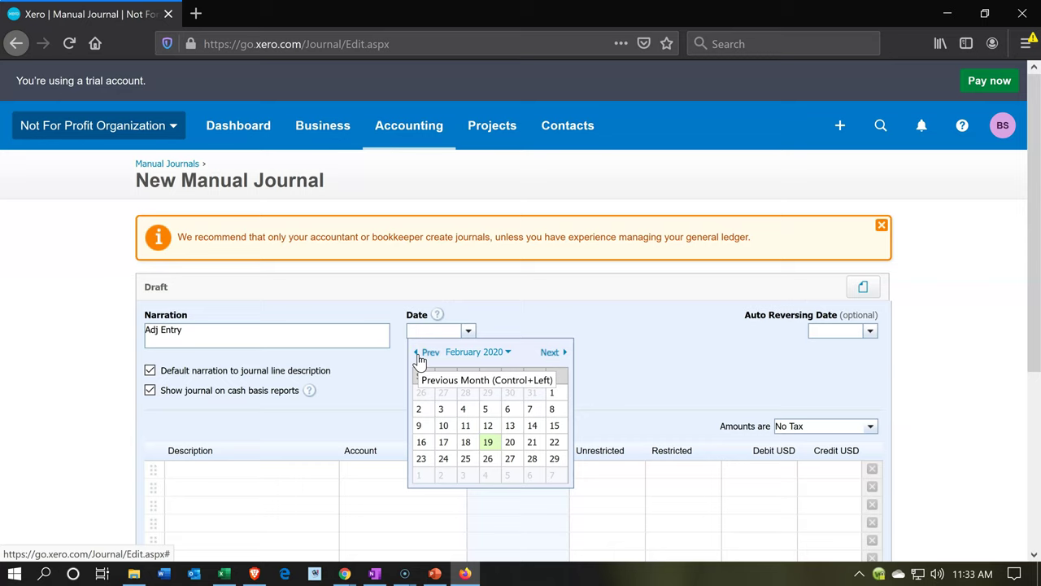
{"action": "left_click", "coordinate": [420, 361]}
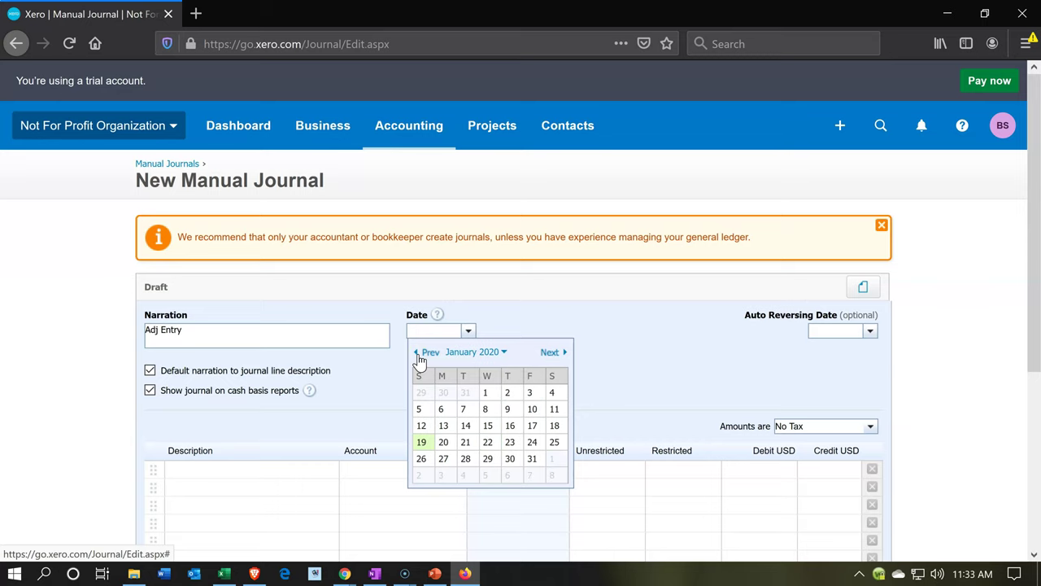
{"action": "left_click", "coordinate": [533, 460]}
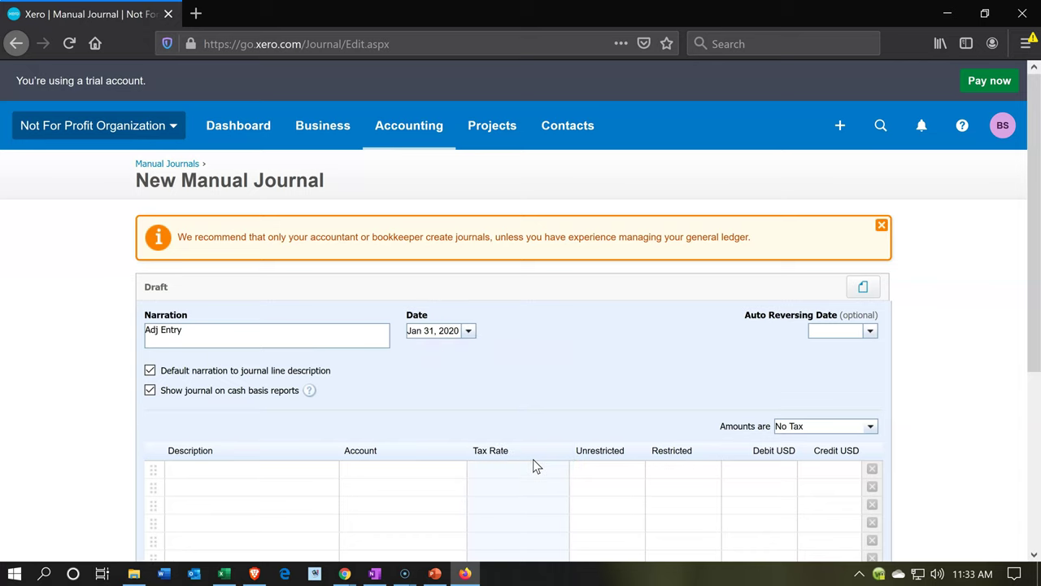
- Fill the first journal line's description with the default narration and go to its account field
{"action": "left_click", "coordinate": [272, 475]}
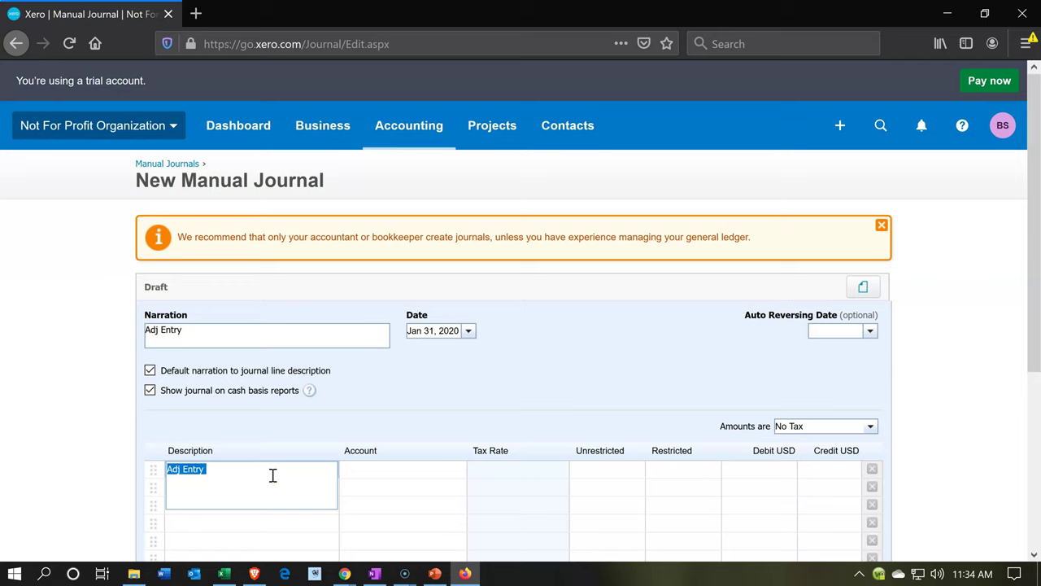
{"action": "key", "text": "Tab"}
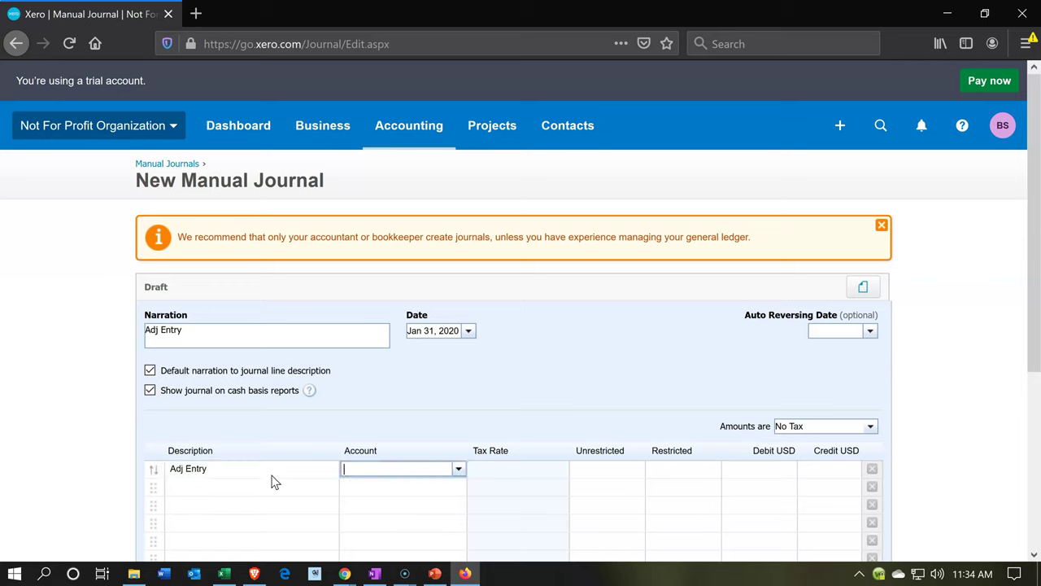
{"action": "scroll", "coordinate": [275, 481], "scroll_direction": "down", "scroll_amount": 1}
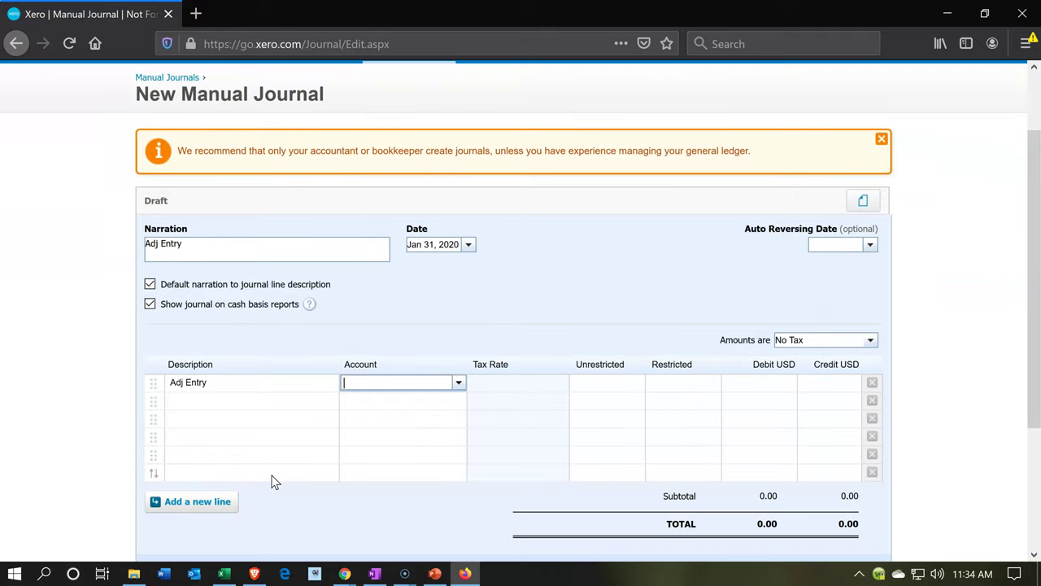
- Switch to Excel and copy the account name Prevision for Uncollectible Pledges from cell O23 of the trial balance
{"action": "left_click", "coordinate": [228, 573]}
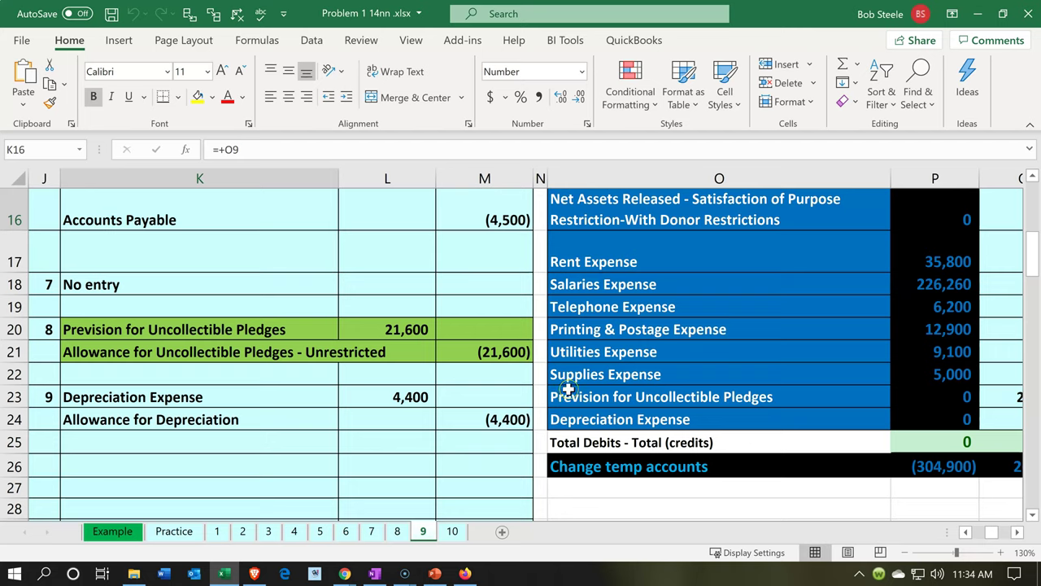
{"action": "left_click", "coordinate": [783, 393]}
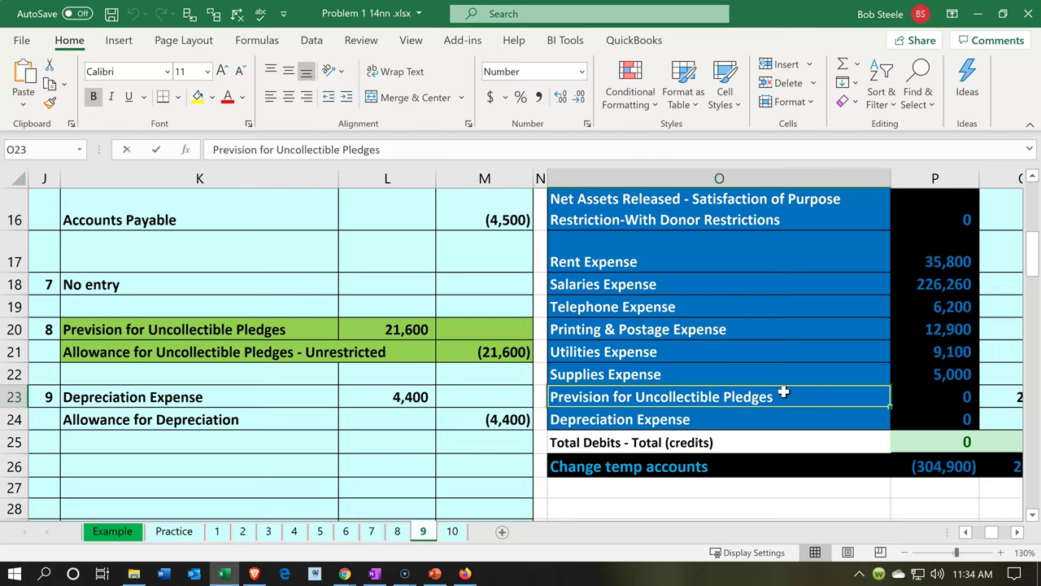
{"action": "double_click", "coordinate": [782, 393]}
{"action": "left_click_drag", "start_coordinate": [783, 393], "coordinate": [480, 390]}
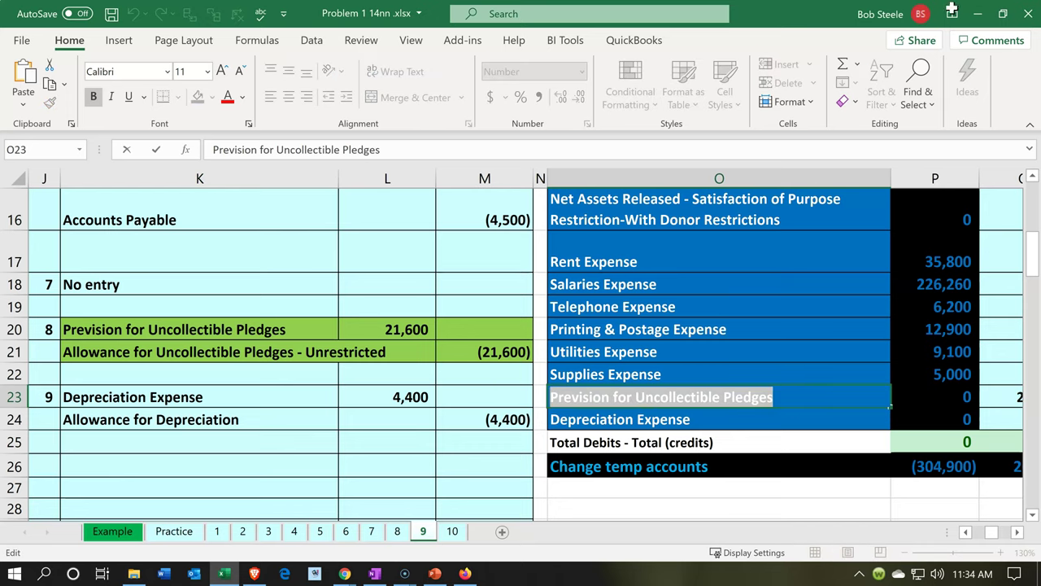
{"action": "left_click", "coordinate": [199, 351]}
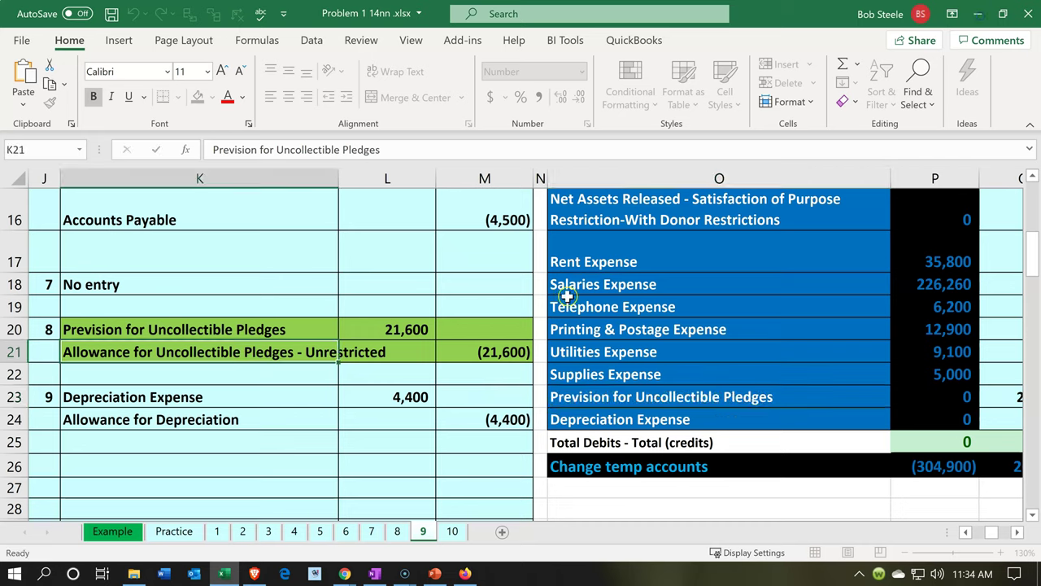
- Return to Xero and look through the expense accounts available for the first journal line
{"action": "left_click", "coordinate": [228, 576]}
{"action": "left_click", "coordinate": [463, 385]}
{"action": "left_click", "coordinate": [459, 384]}
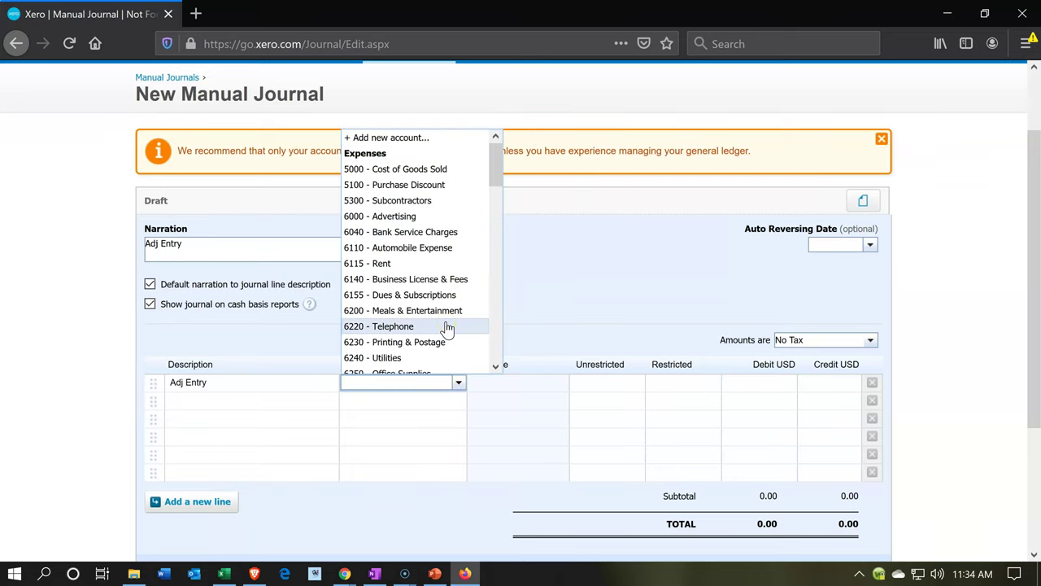
{"action": "scroll", "coordinate": [448, 327], "scroll_direction": "down", "scroll_amount": 2}
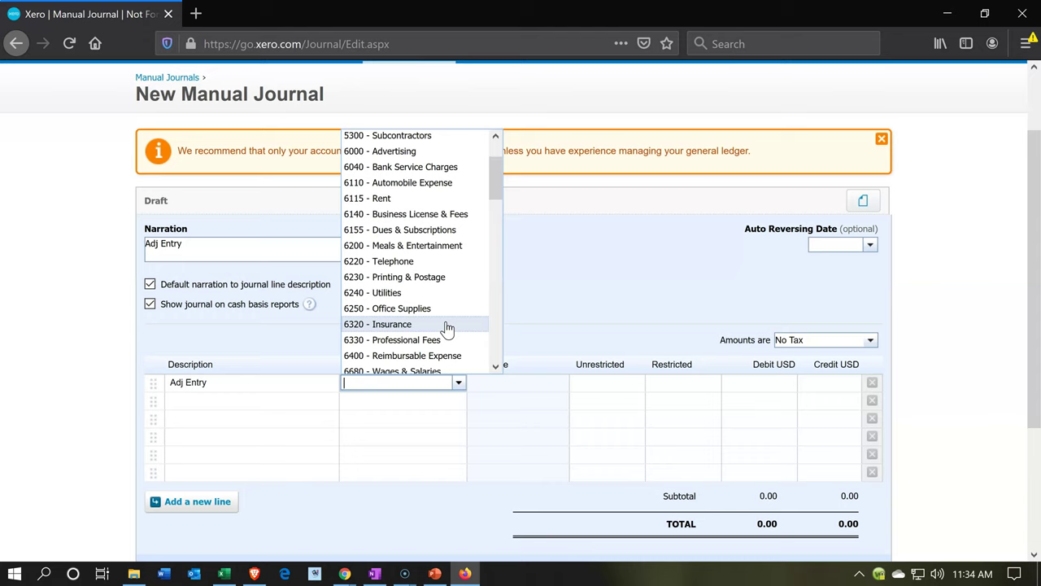
{"action": "scroll", "coordinate": [447, 327], "scroll_direction": "down", "scroll_amount": 4}
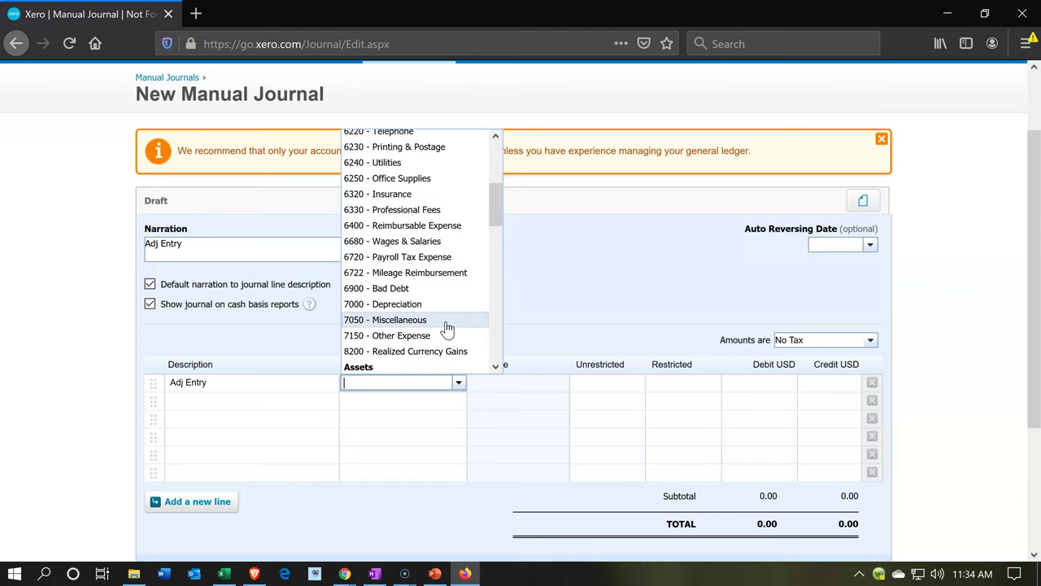
{"action": "left_click", "coordinate": [431, 210]}
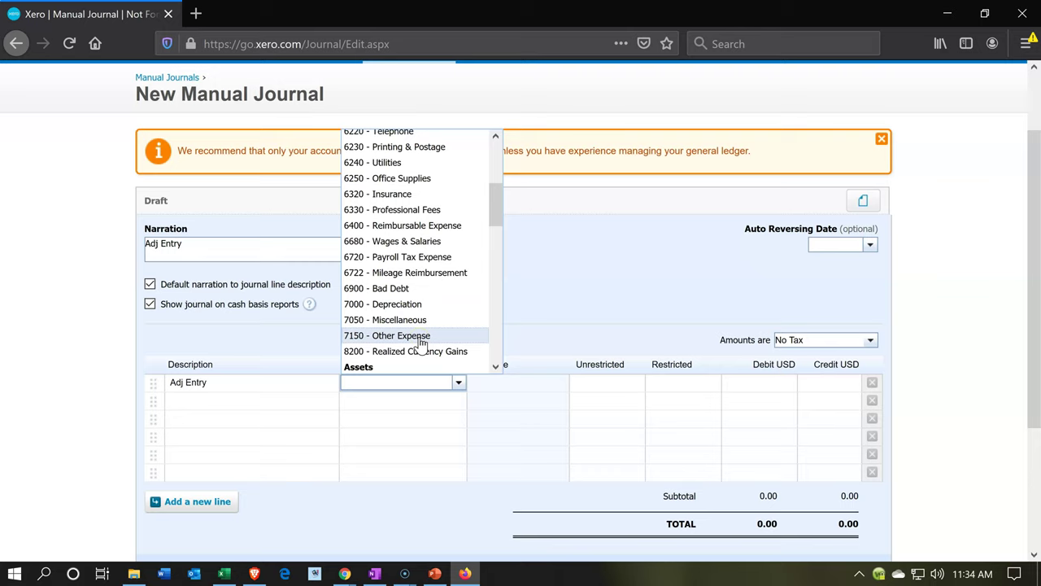
{"action": "scroll", "coordinate": [419, 343], "scroll_direction": "up", "scroll_amount": 3}
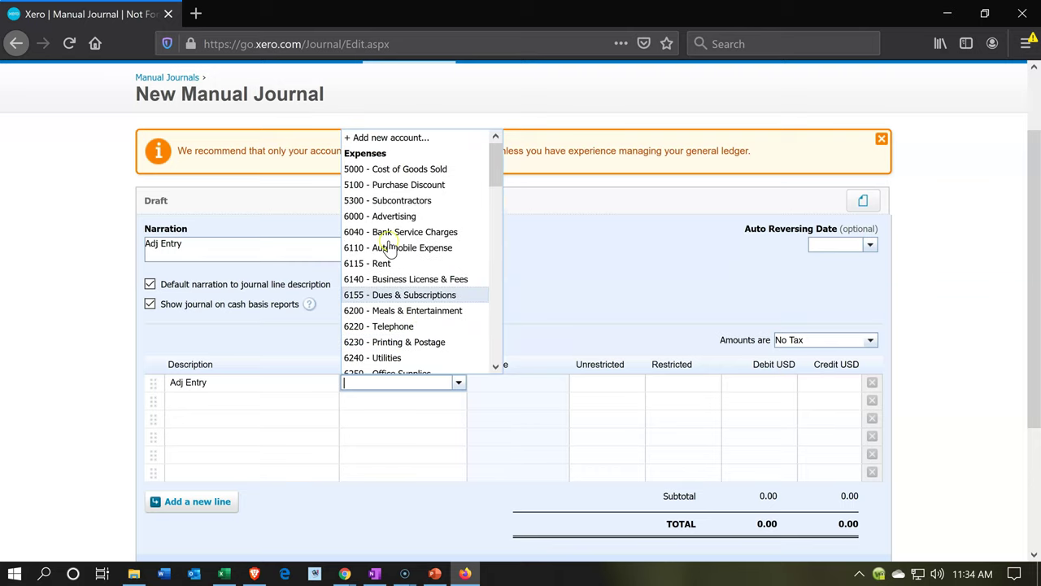
- Start a new account for the first journal line and give it the code 7060
{"action": "left_click", "coordinate": [389, 140]}
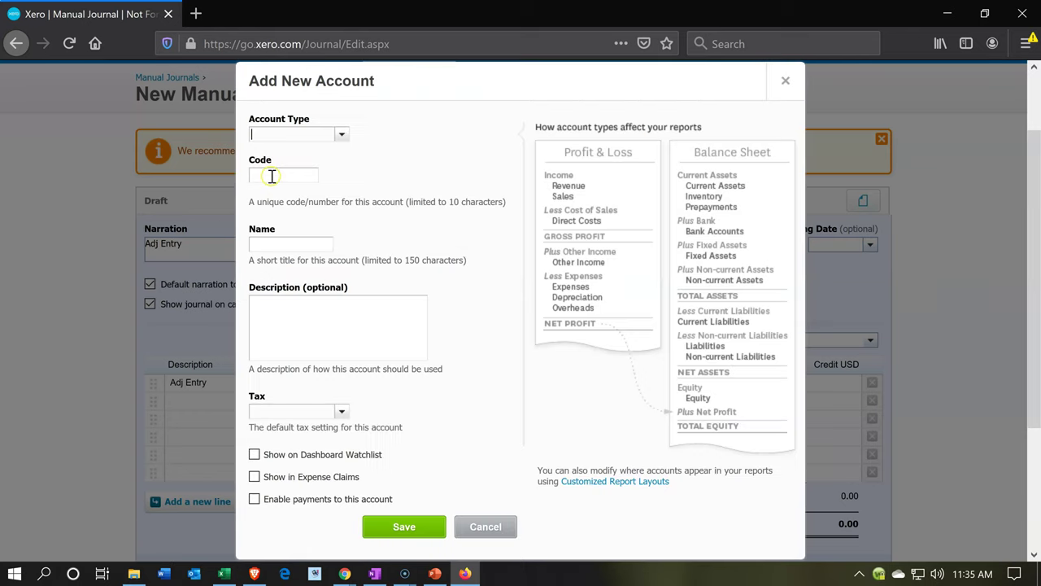
{"action": "left_click", "coordinate": [269, 178]}
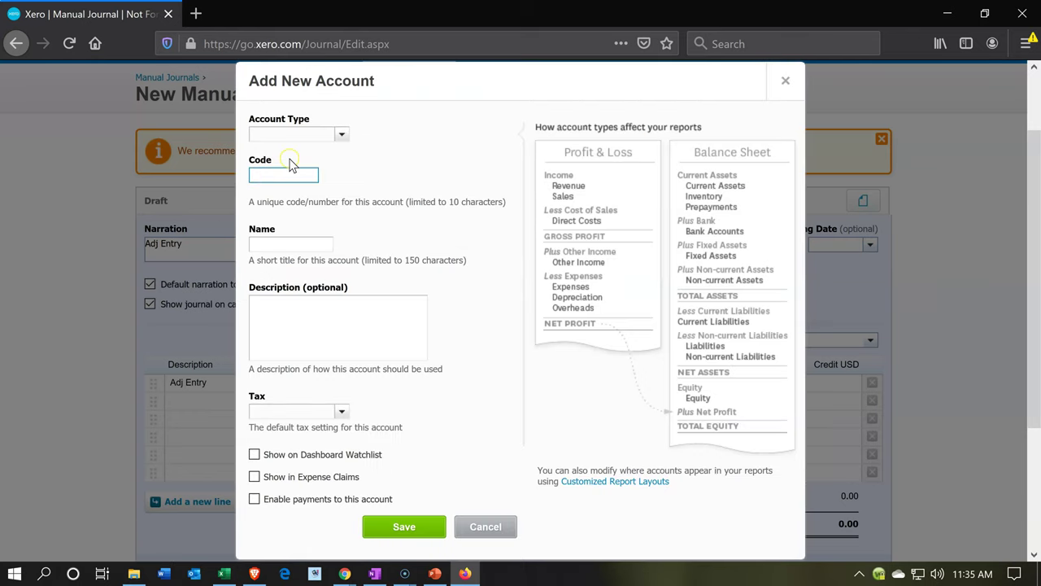
{"action": "type", "text": "7060"}
- Try to set the new account's type from the expenses group
{"action": "left_click", "coordinate": [342, 139]}
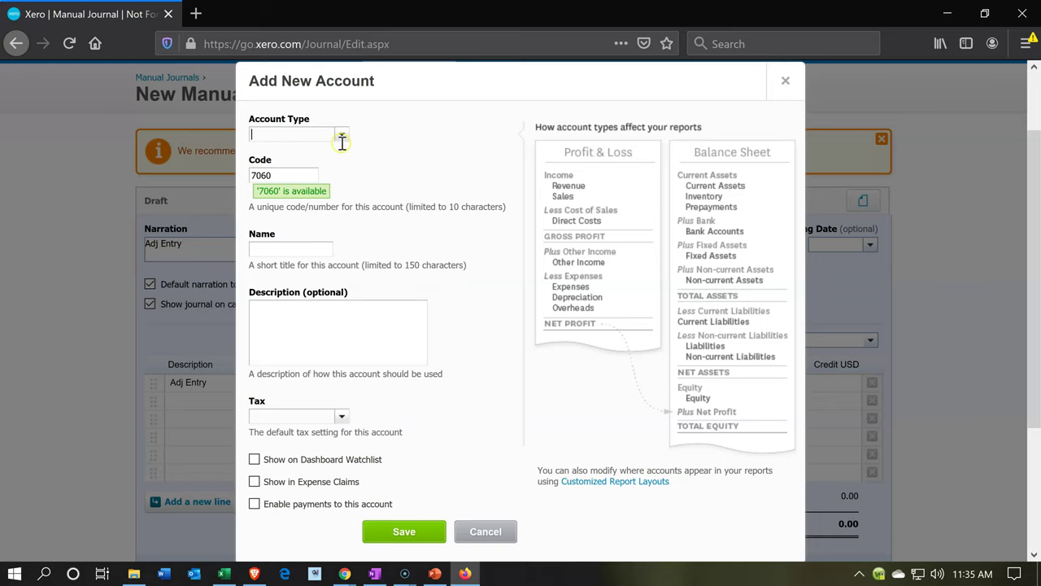
{"action": "left_click", "coordinate": [342, 138]}
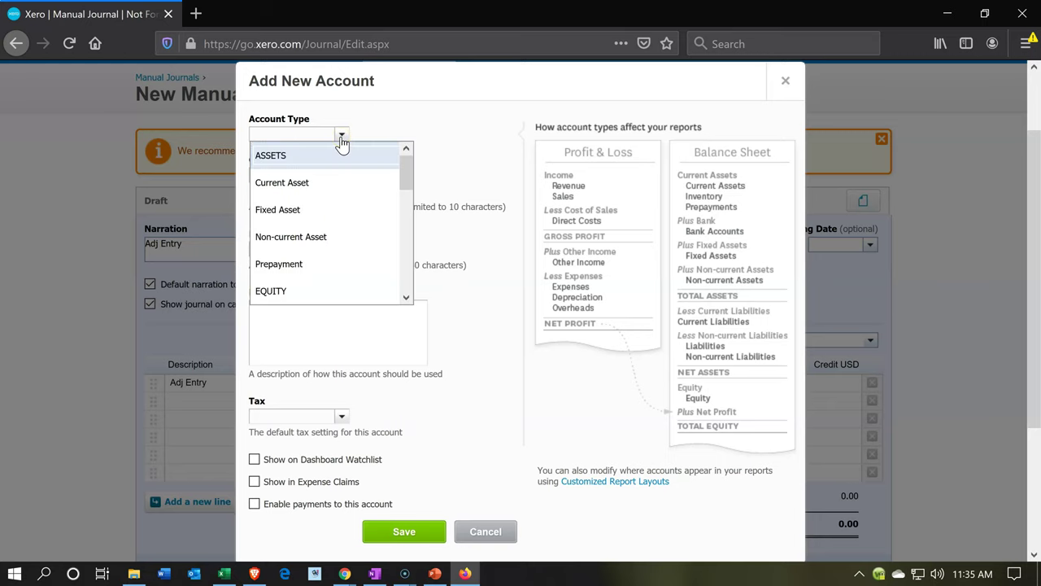
{"action": "left_click", "coordinate": [330, 218]}
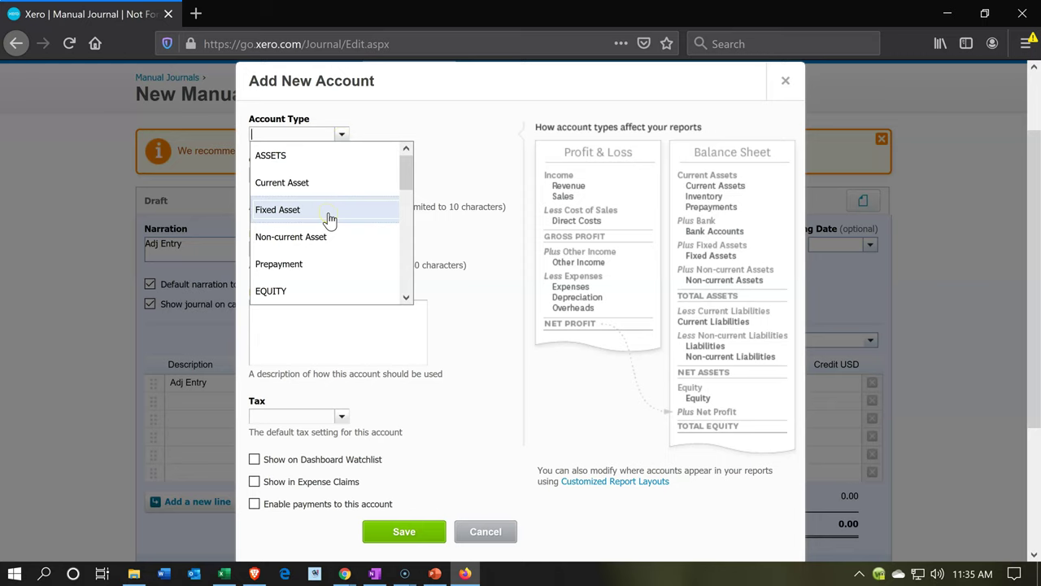
{"action": "scroll", "coordinate": [328, 220], "scroll_direction": "down", "scroll_amount": 2}
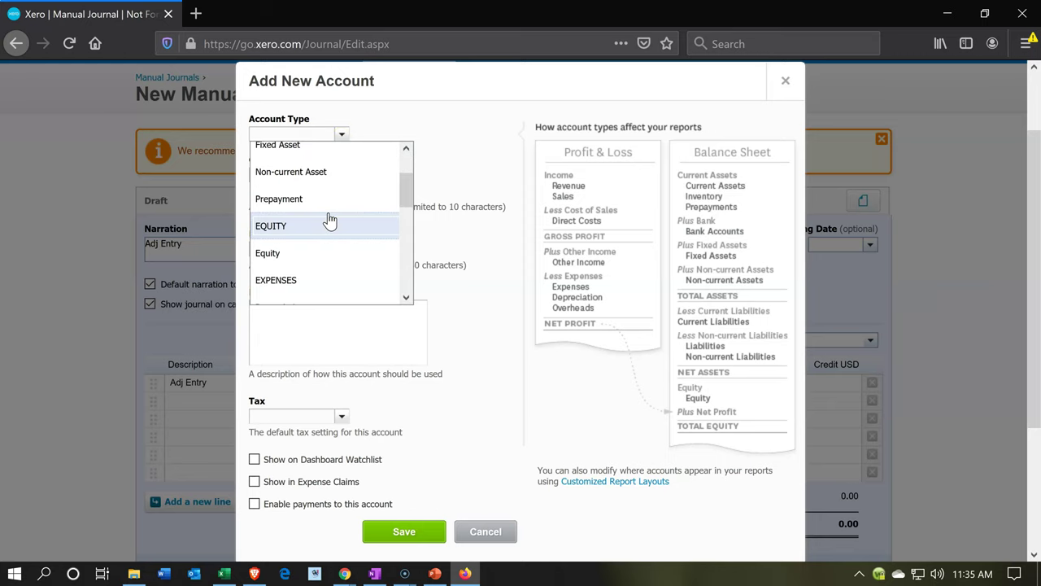
{"action": "left_click", "coordinate": [298, 277]}
- Name the new account Prevision for Uncollectible Pledges
{"action": "left_click", "coordinate": [282, 248]}
{"action": "type", "text": "Uncollectible Pledges"}
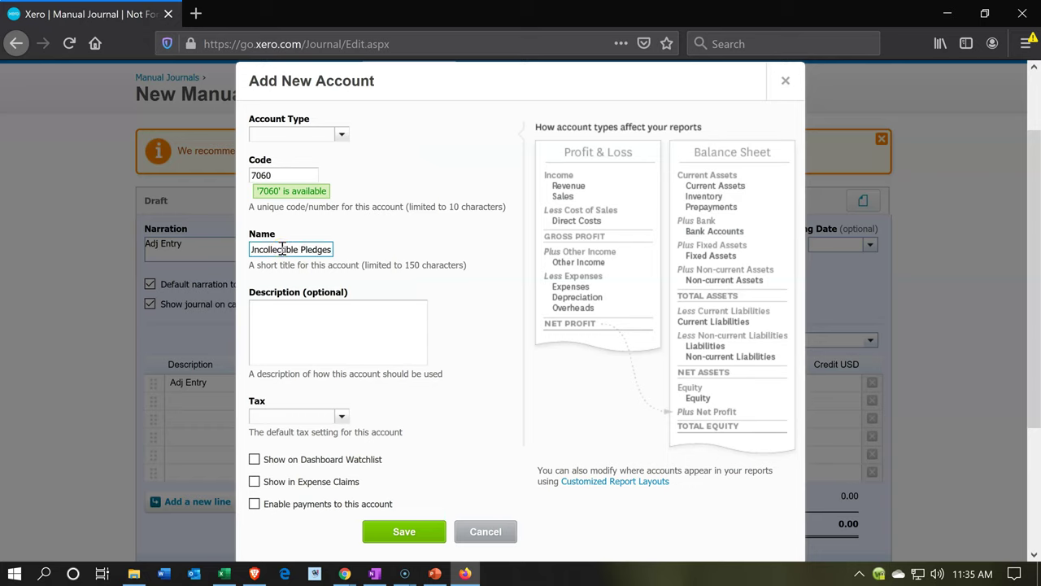
{"action": "key", "text": "Left"}
{"action": "key", "text": "Left"}
{"action": "key", "text": "Left"}
{"action": "key", "text": "Left"}
{"action": "key", "text": "Left"}
{"action": "key", "text": "Left"}
{"action": "key", "text": "Left"}
{"action": "key", "text": "Left"}
{"action": "key", "text": "Left"}
{"action": "type", "text": "Allowance for"}
{"action": "key", "text": "Left"}
{"action": "key", "text": "Left"}
{"action": "key", "text": "Left"}
{"action": "key", "text": "Left"}
{"action": "key", "text": "Left"}
{"action": "key", "text": "Left"}
{"action": "key", "text": "Left"}
{"action": "key", "text": "Left"}
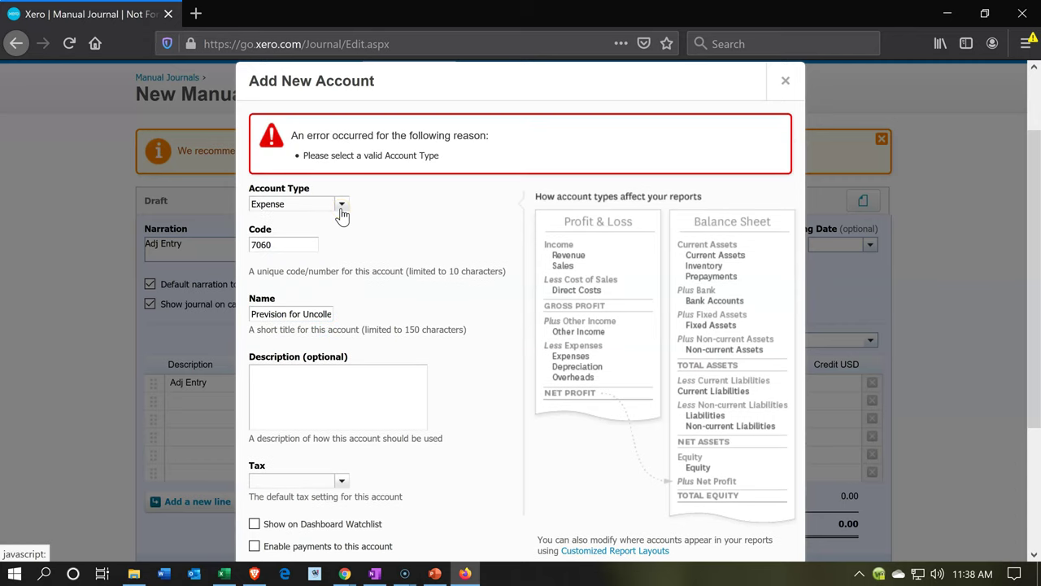
- Look through the account types available for the new provision account, then leave the type list
{"action": "left_click", "coordinate": [342, 208]}
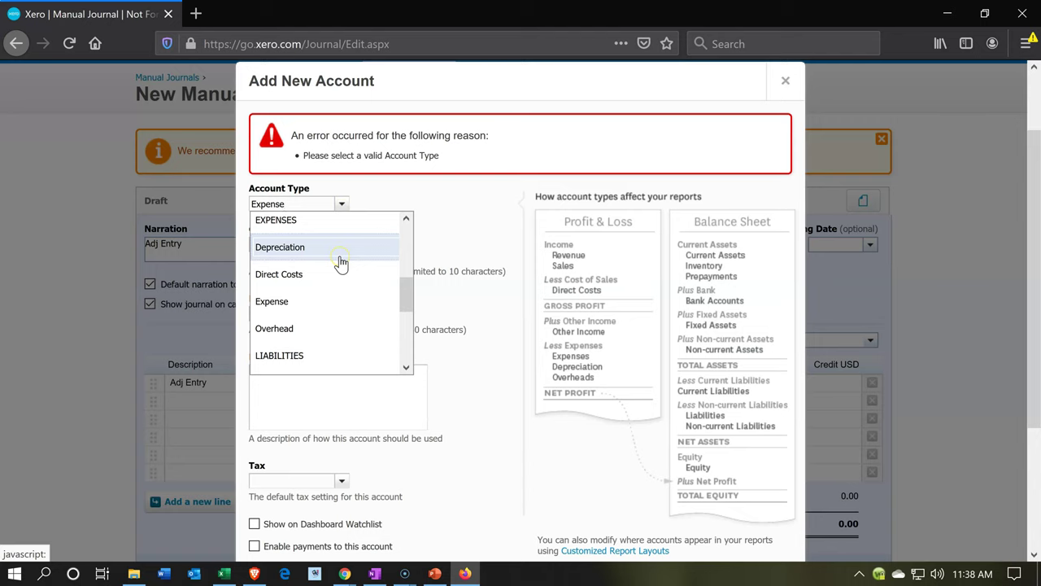
{"action": "scroll", "coordinate": [341, 263], "scroll_direction": "down", "scroll_amount": 1}
{"action": "scroll", "coordinate": [342, 263], "scroll_direction": "down", "scroll_amount": 1}
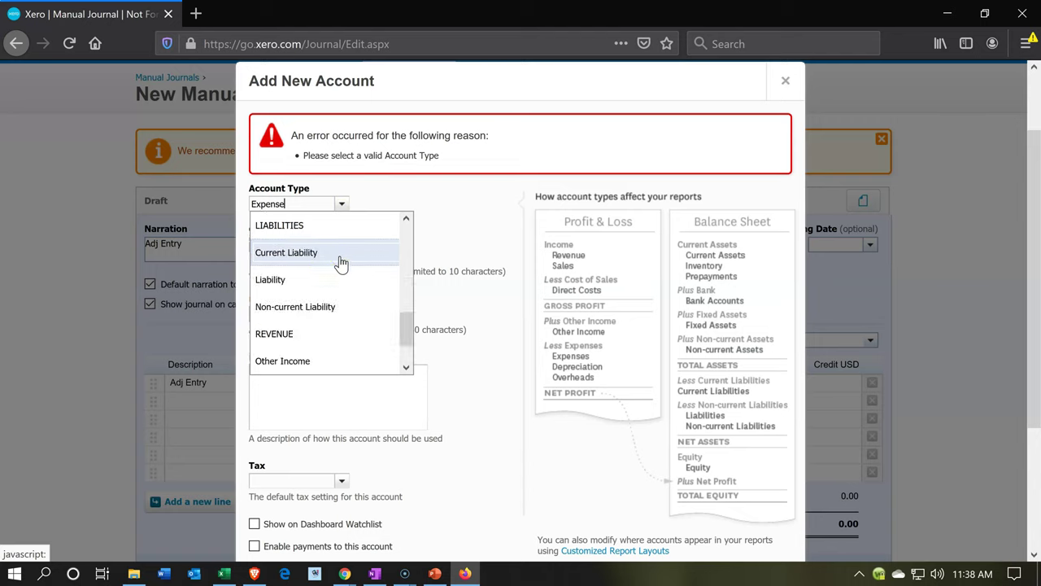
{"action": "scroll", "coordinate": [342, 262], "scroll_direction": "down", "scroll_amount": 1}
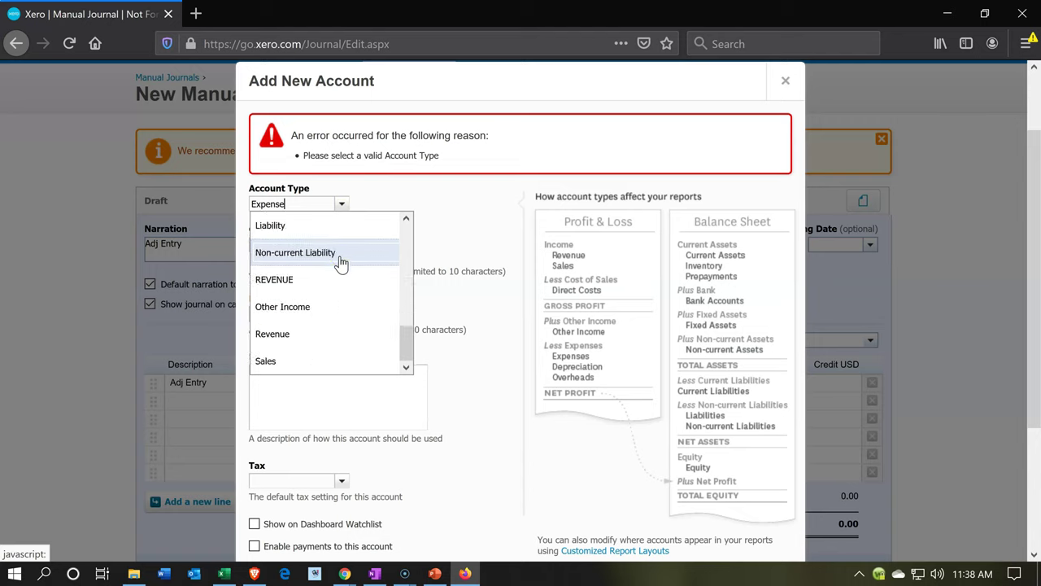
{"action": "scroll", "coordinate": [342, 263], "scroll_direction": "up", "scroll_amount": 2}
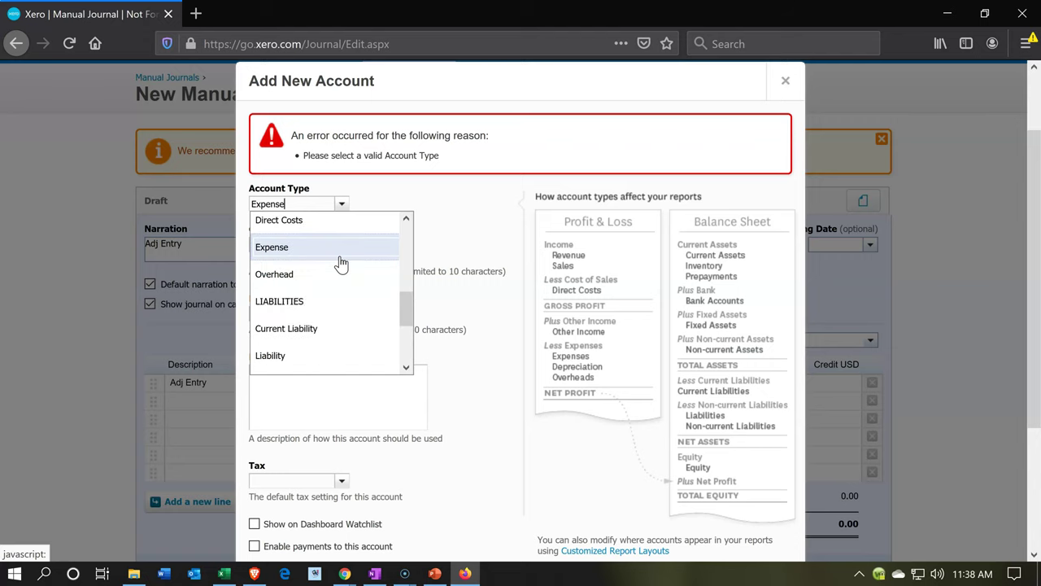
{"action": "scroll", "coordinate": [342, 263], "scroll_direction": "up", "scroll_amount": 1}
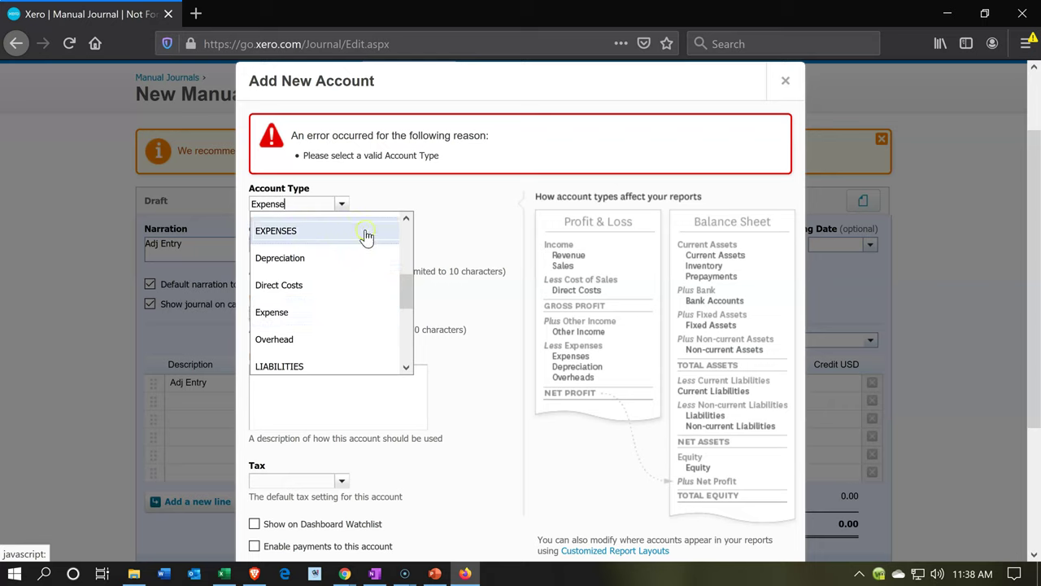
{"action": "left_click", "coordinate": [475, 213]}
{"action": "left_click", "coordinate": [472, 283]}
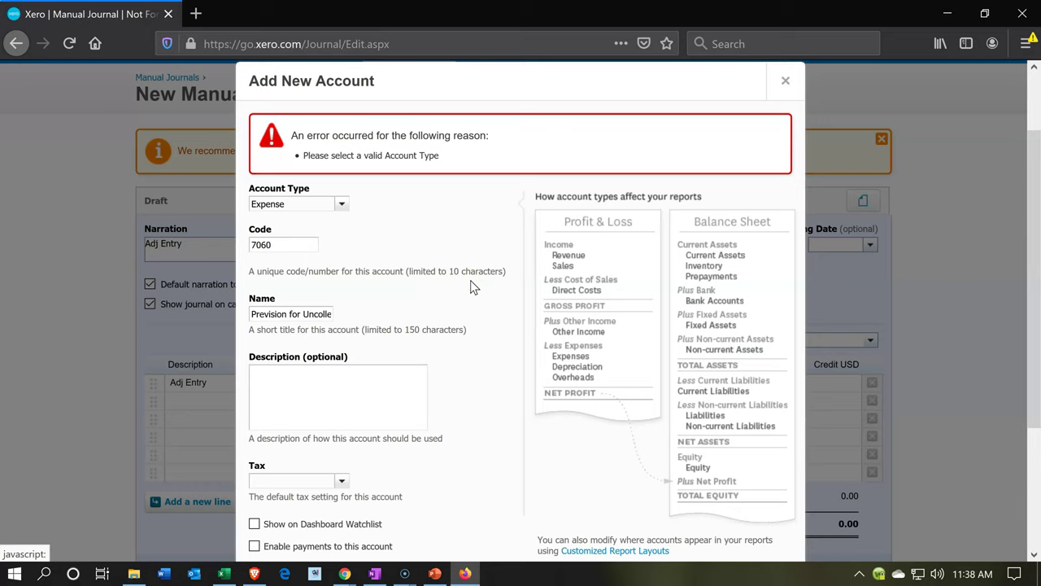
- Set the new account's default tax to Tax Exempt (0%) and save the account
{"action": "scroll", "coordinate": [471, 280], "scroll_direction": "down", "scroll_amount": 4}
{"action": "left_click", "coordinate": [422, 391]}
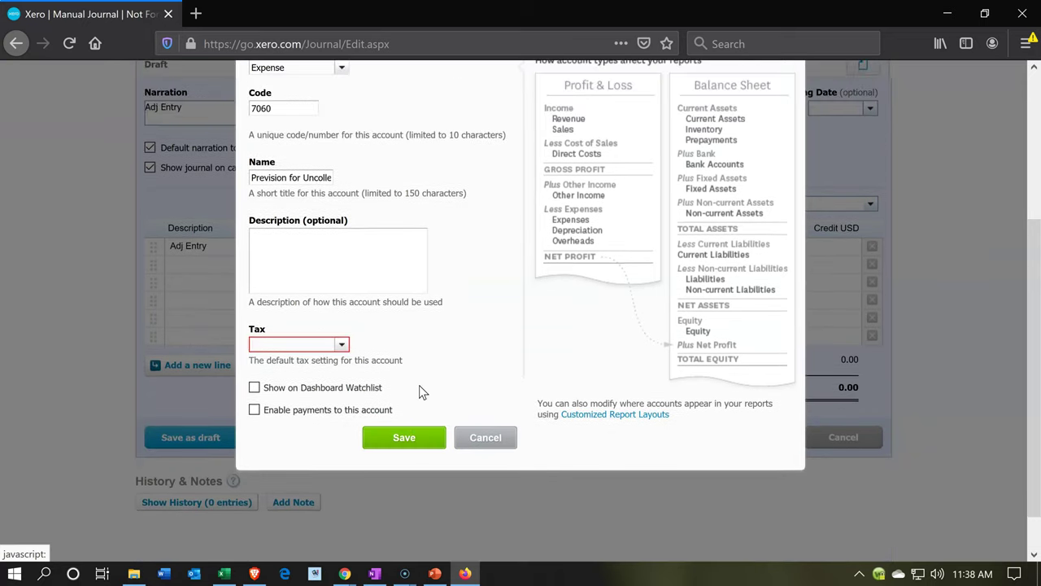
{"action": "left_click", "coordinate": [381, 379]}
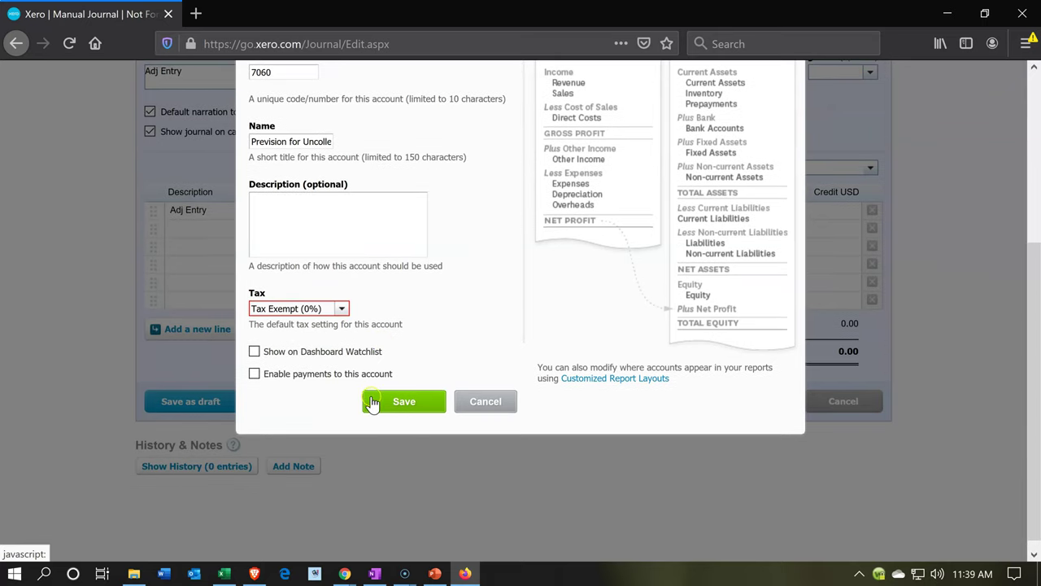
{"action": "left_click", "coordinate": [372, 402]}
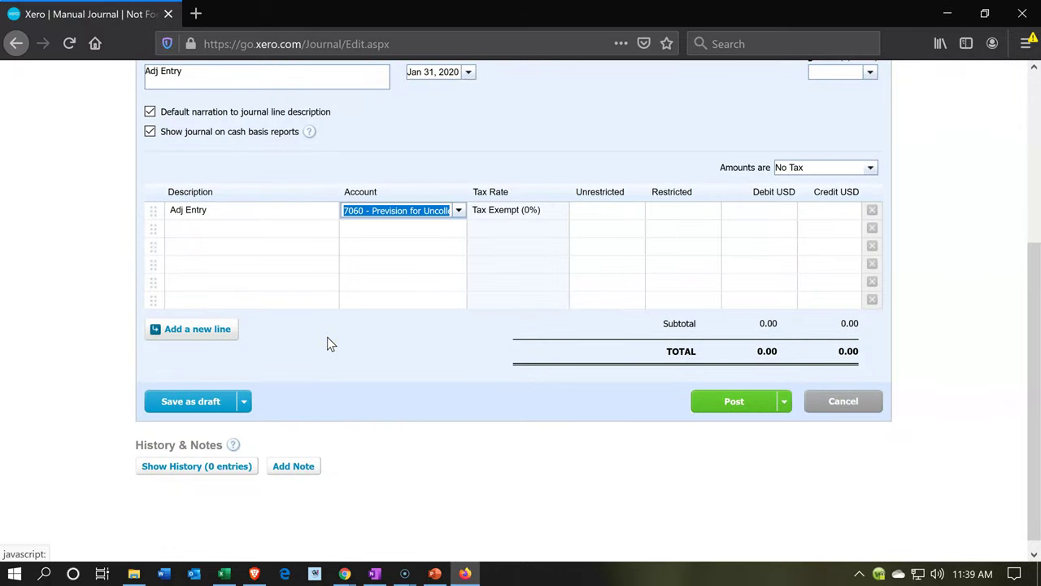
- Check the uncollectible pledges amount in the Excel workbook and enter 21,600 as the debit of the first journal line in Xero
{"action": "key", "text": "Tab"}
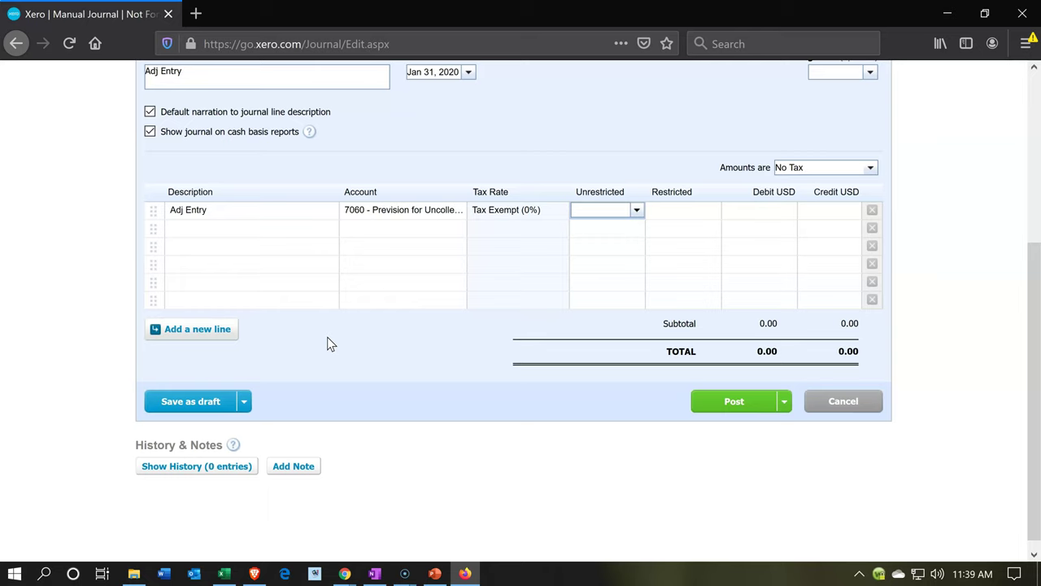
{"action": "key", "text": "Tab"}
{"action": "key", "text": "Tab"}
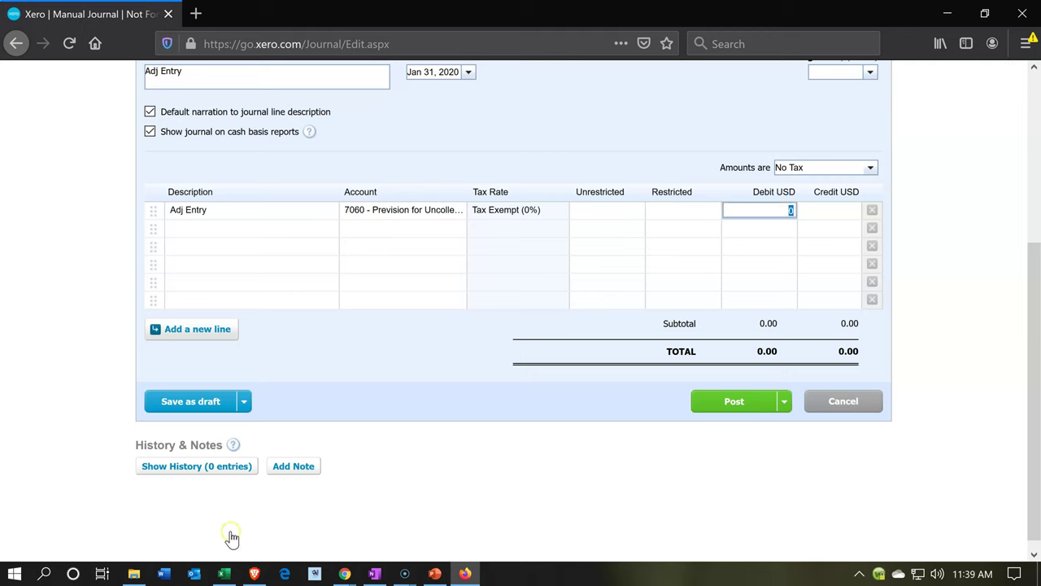
{"action": "left_click", "coordinate": [224, 574]}
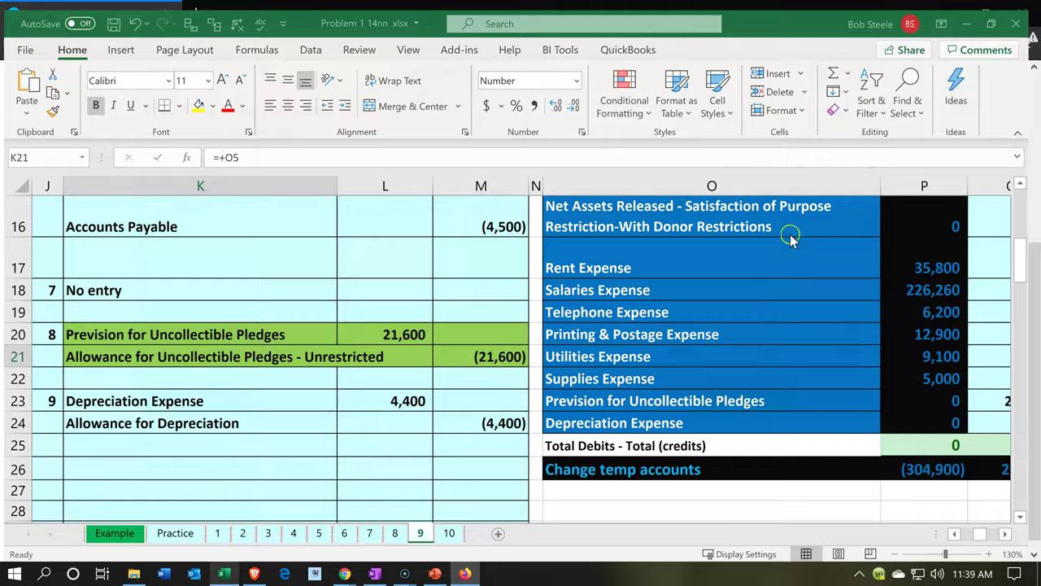
{"action": "key", "text": "alt+Tab"}
{"action": "left_click", "coordinate": [770, 211]}
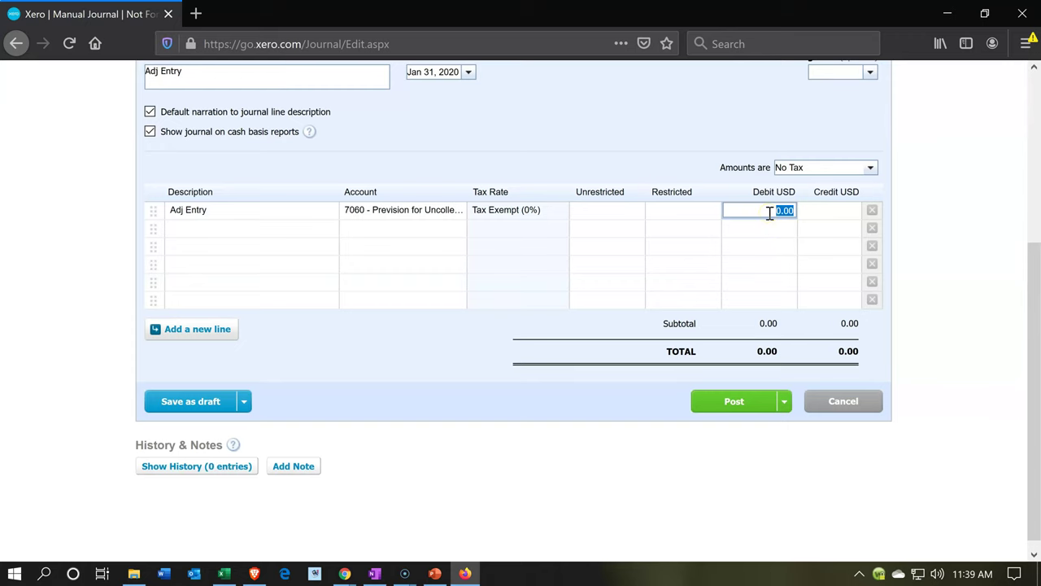
{"action": "type", "text": "21600"}
{"action": "key", "text": "Tab"}
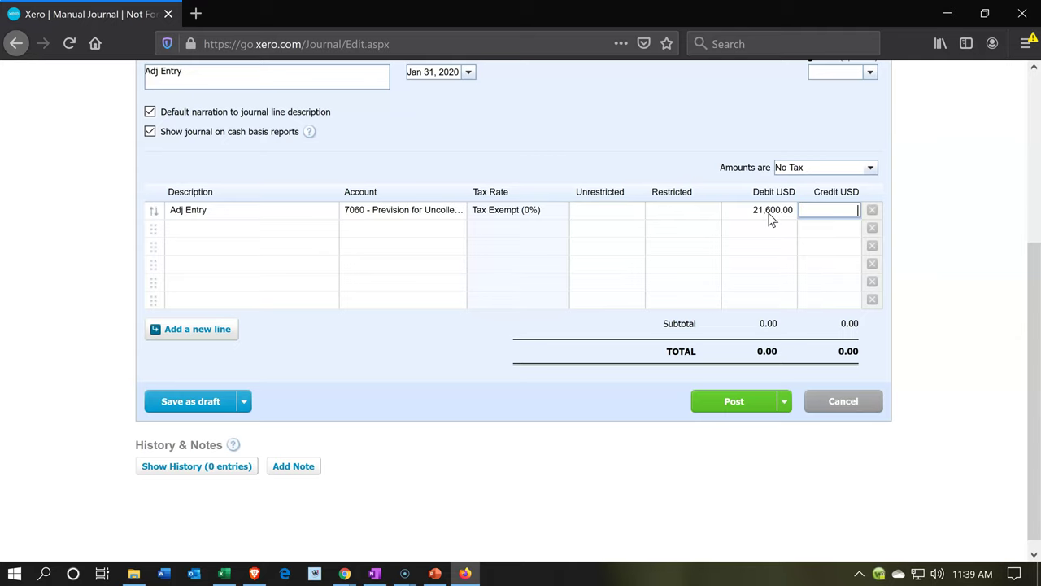
{"action": "key", "text": "Tab"}
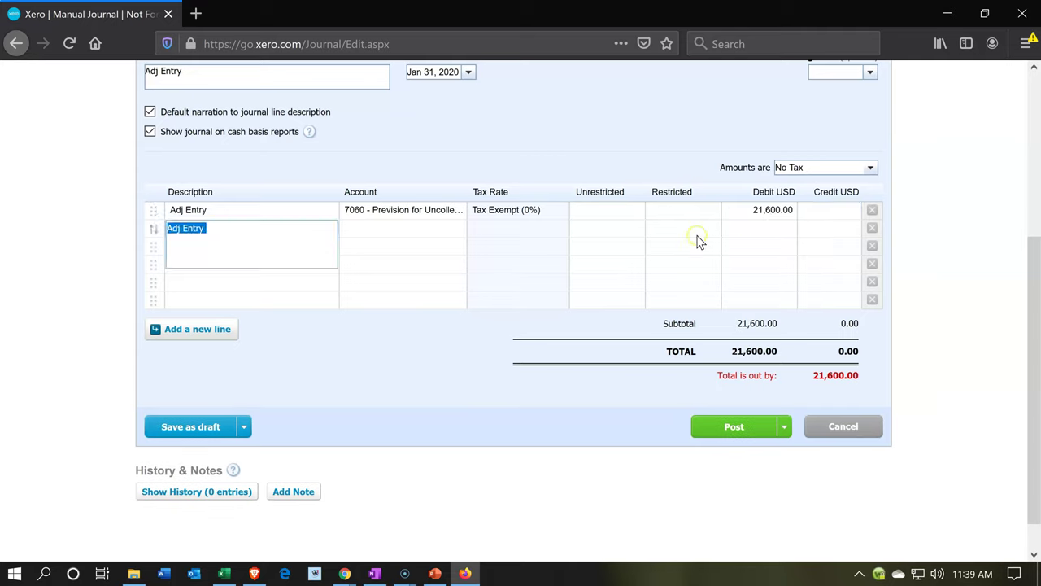
- Copy the account name Allowance for Uncollectible Pledges - Unrestricted from the Excel trial balance and return to the second journal line in Xero
{"action": "key", "text": "Tab"}
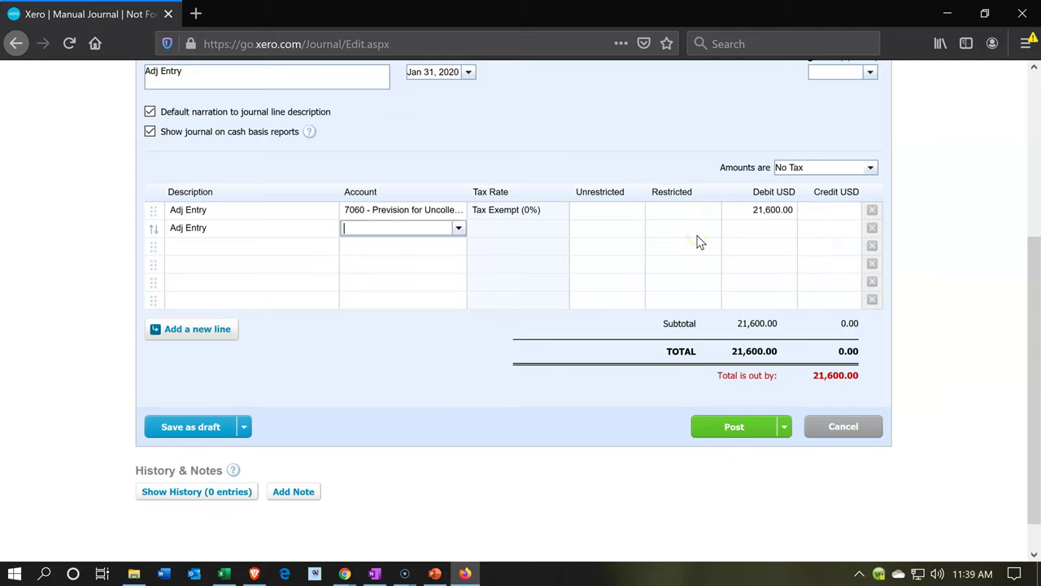
{"action": "left_click", "coordinate": [226, 573]}
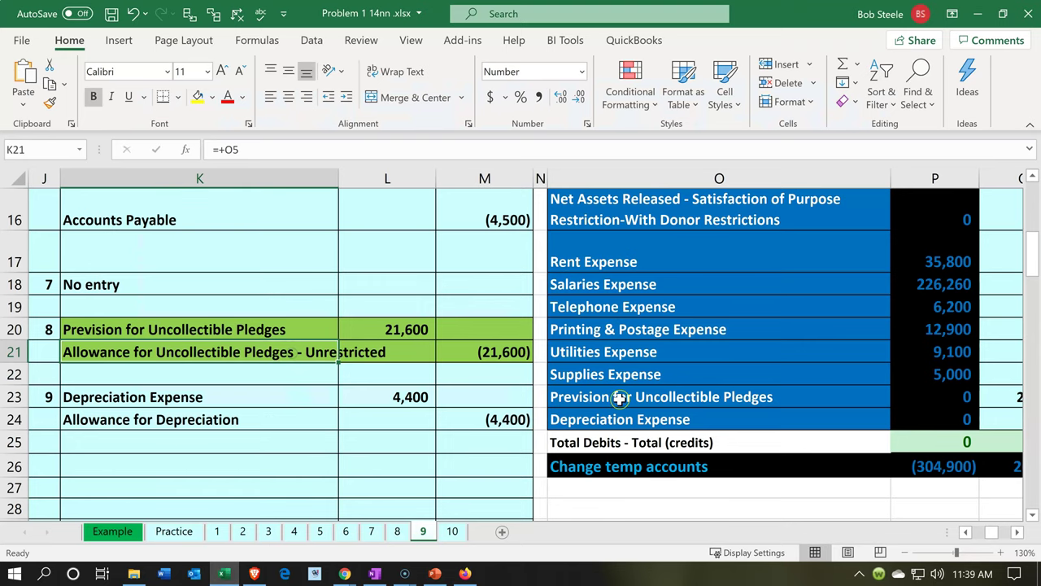
{"action": "key", "text": "Right"}
{"action": "key", "text": "Right"}
{"action": "key", "text": "Right"}
{"action": "key", "text": "Right"}
{"action": "key", "text": "Right"}
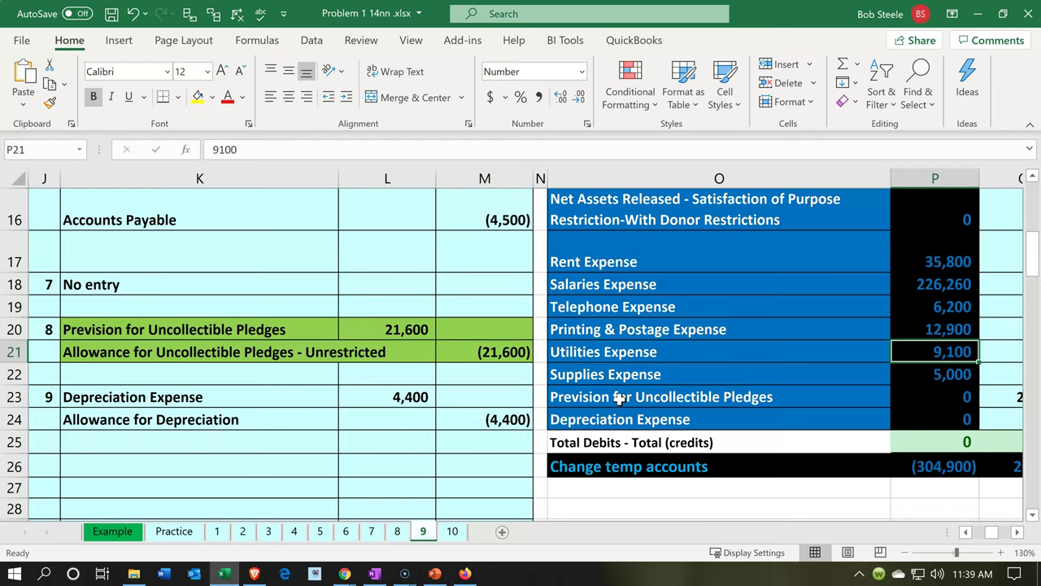
{"action": "scroll", "coordinate": [618, 399], "scroll_direction": "up", "scroll_amount": 5}
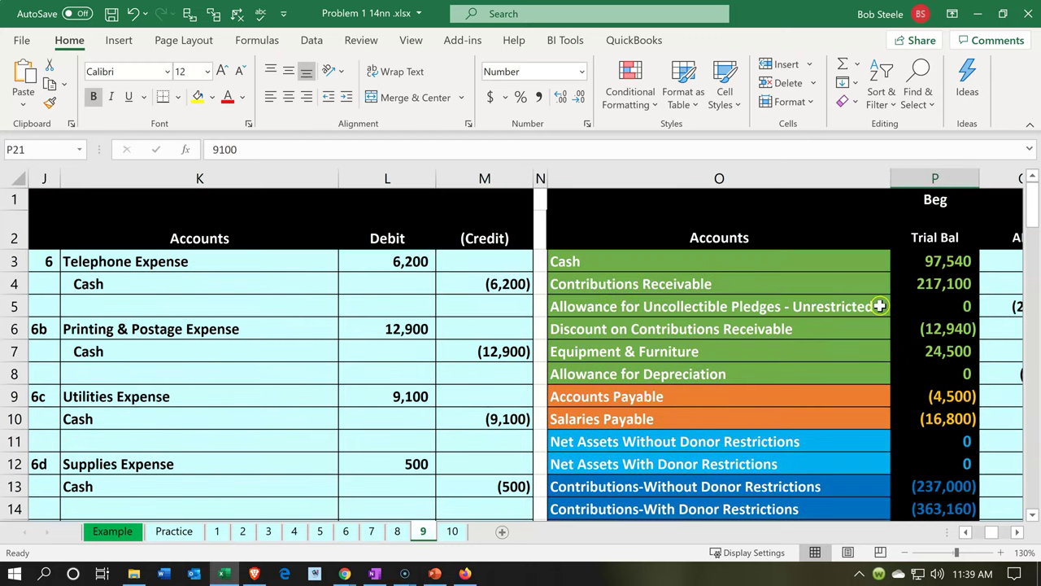
{"action": "double_click", "coordinate": [879, 306]}
{"action": "left_click_drag", "start_coordinate": [880, 306], "coordinate": [548, 305]}
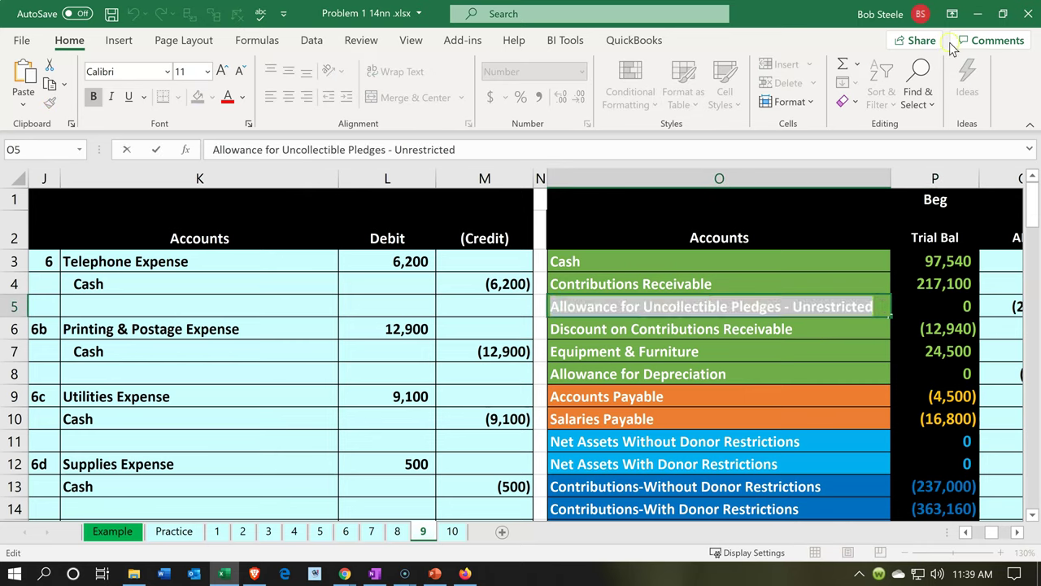
{"action": "left_click", "coordinate": [977, 14]}
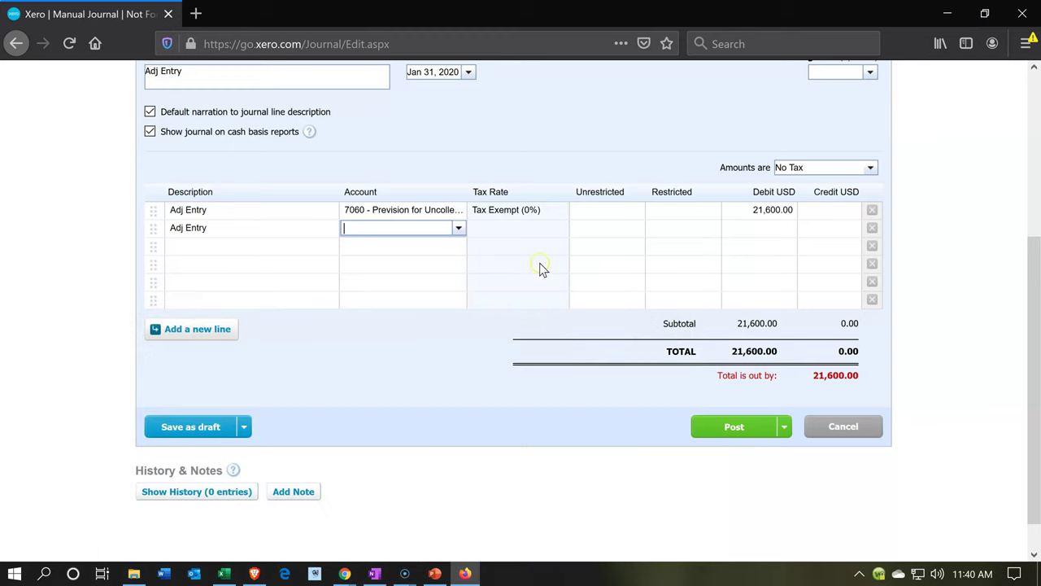
- Start a new account for the second journal line with the type Current Asset and the code 1240
{"action": "left_click", "coordinate": [460, 230]}
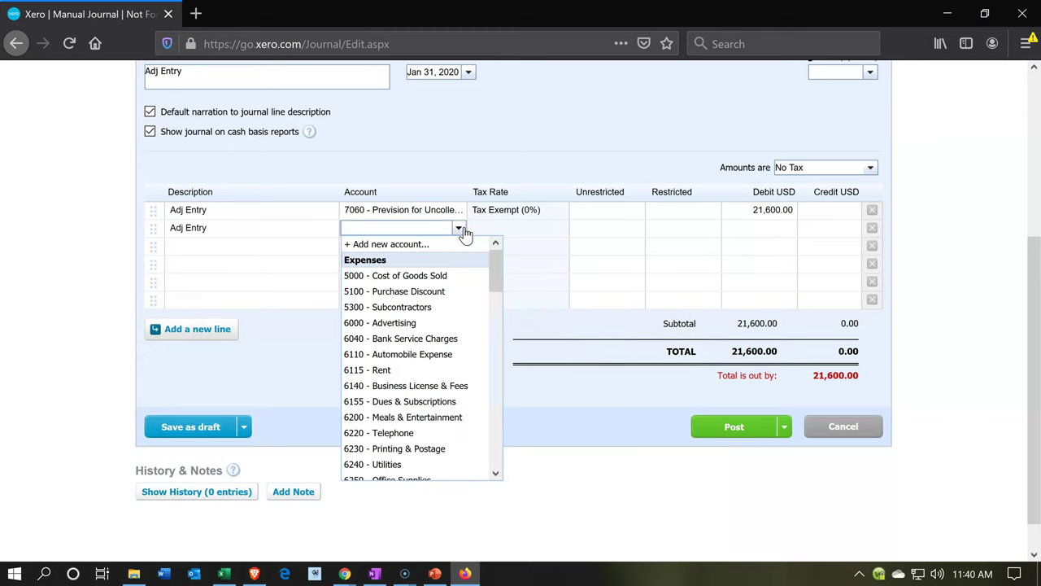
{"action": "left_click", "coordinate": [410, 255]}
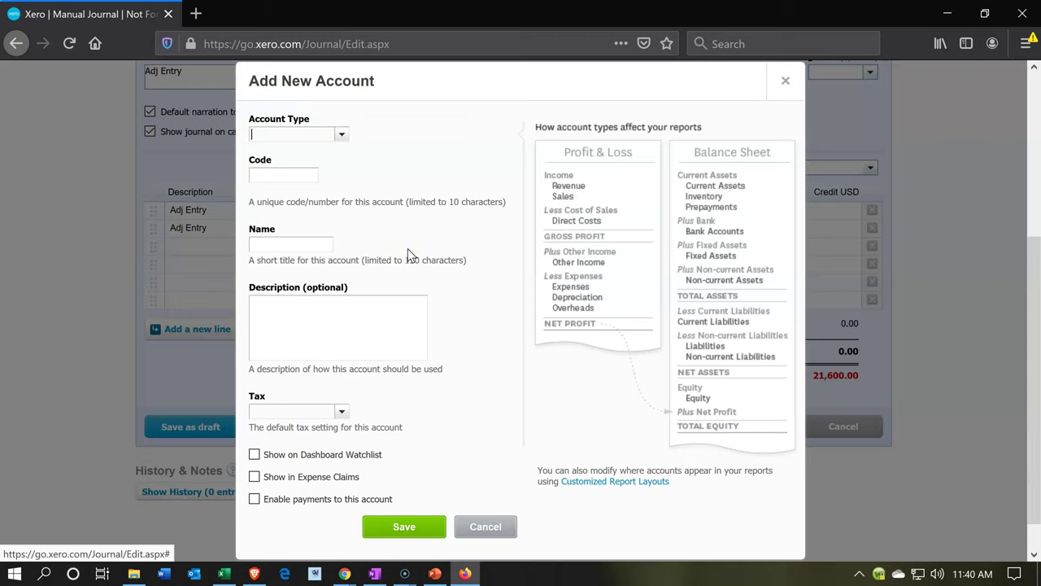
{"action": "left_click", "coordinate": [342, 135]}
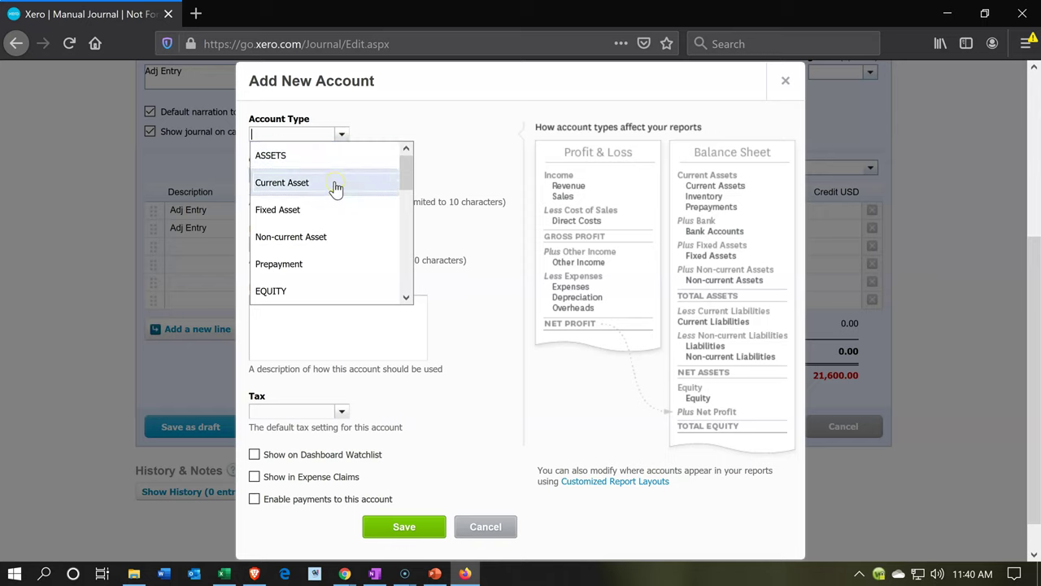
{"action": "left_click", "coordinate": [346, 184]}
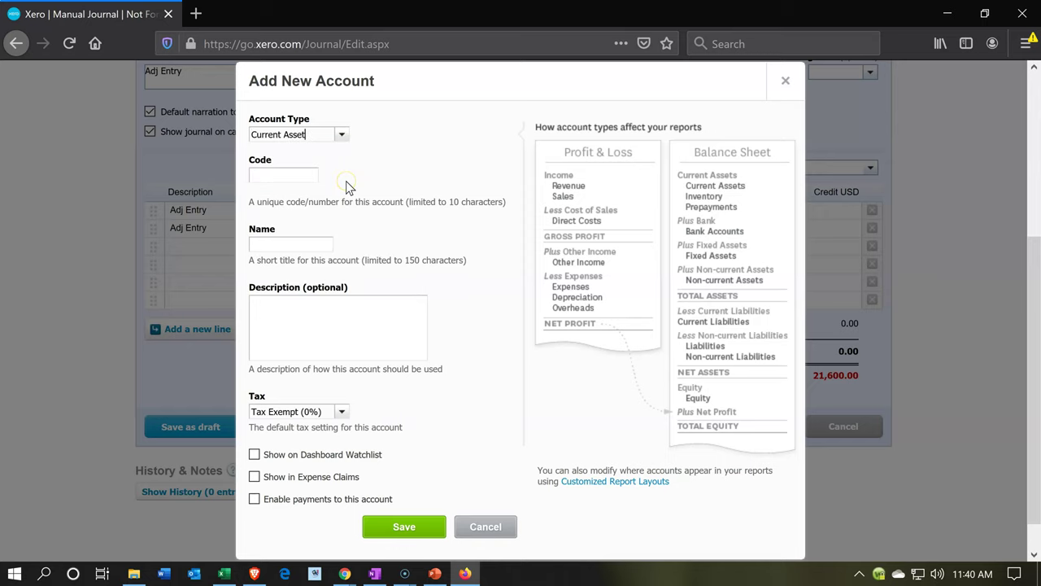
{"action": "key", "text": "Tab"}
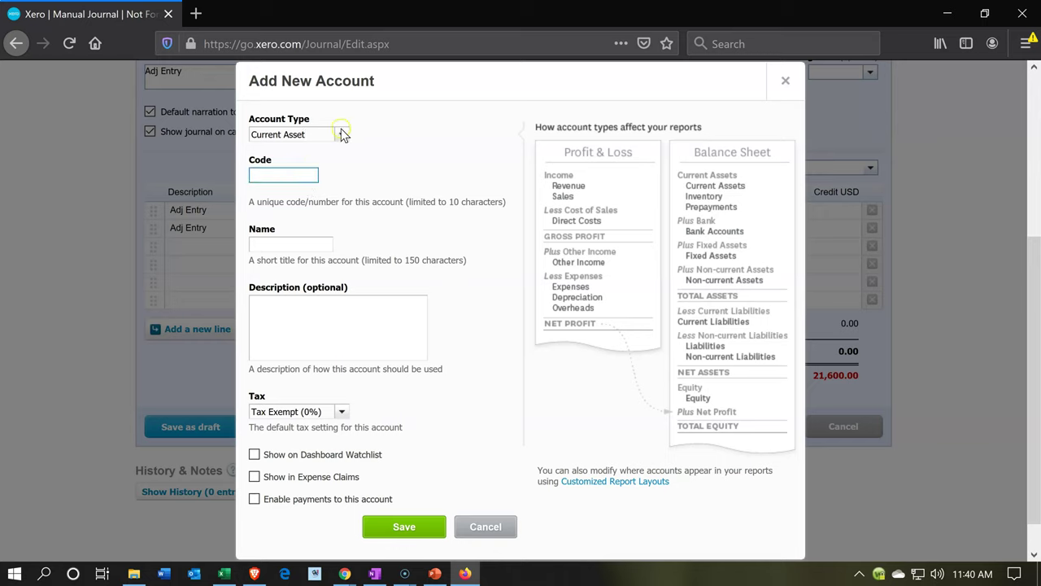
{"action": "left_click", "coordinate": [342, 135]}
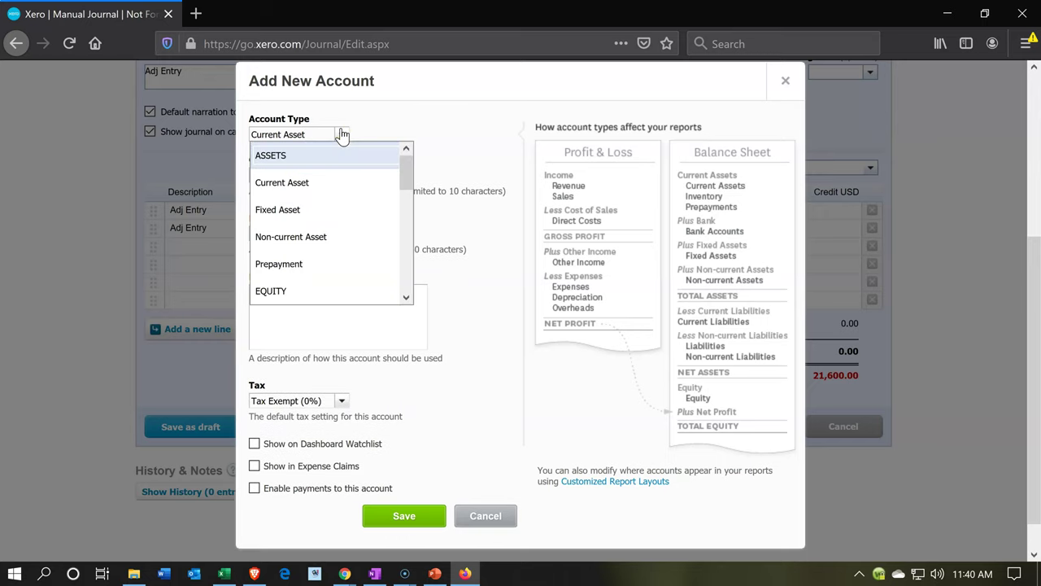
{"action": "left_click", "coordinate": [343, 135]}
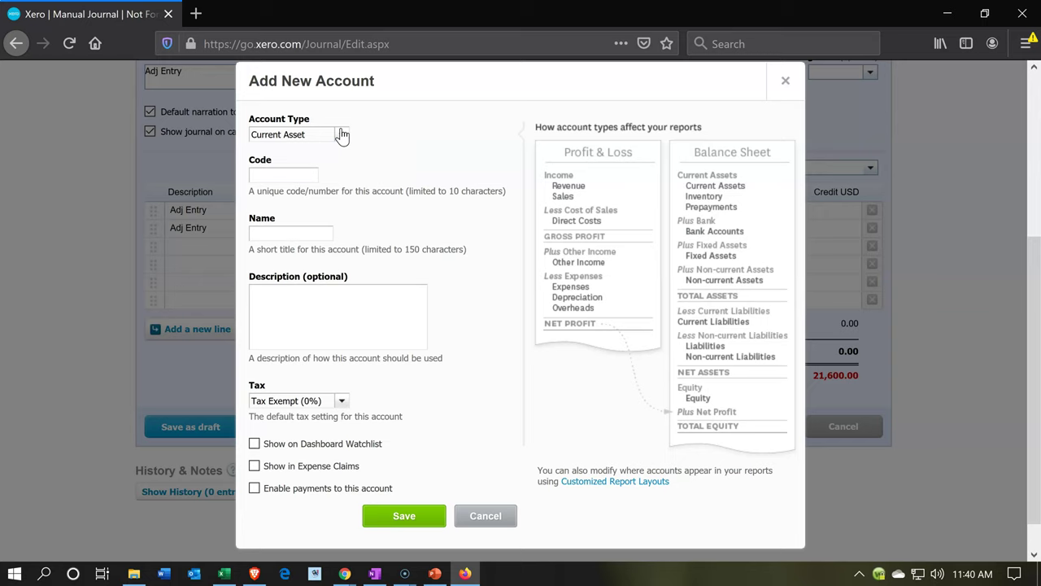
{"action": "left_click", "coordinate": [274, 175]}
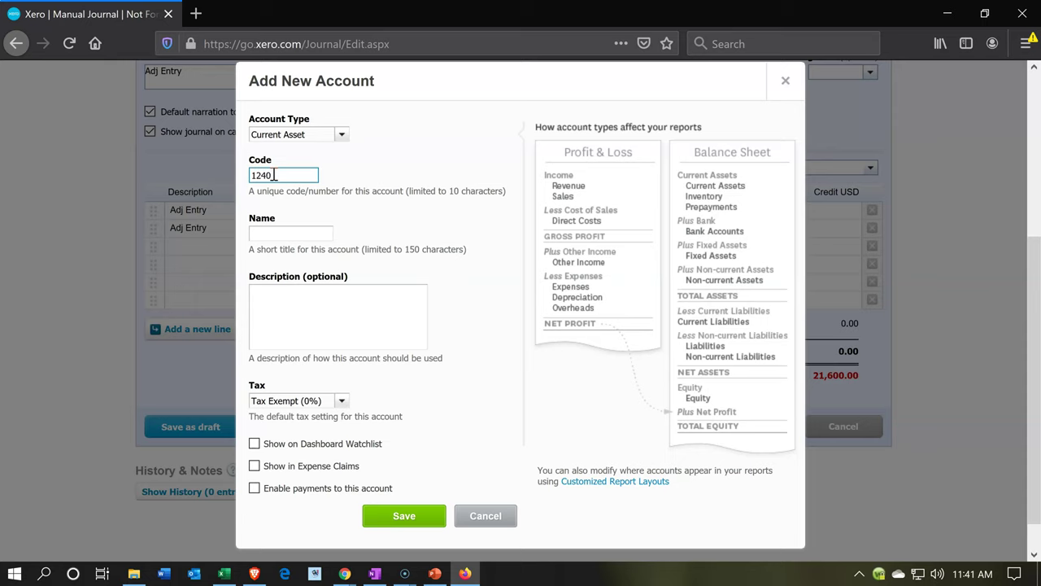
{"action": "left_click", "coordinate": [271, 209]}
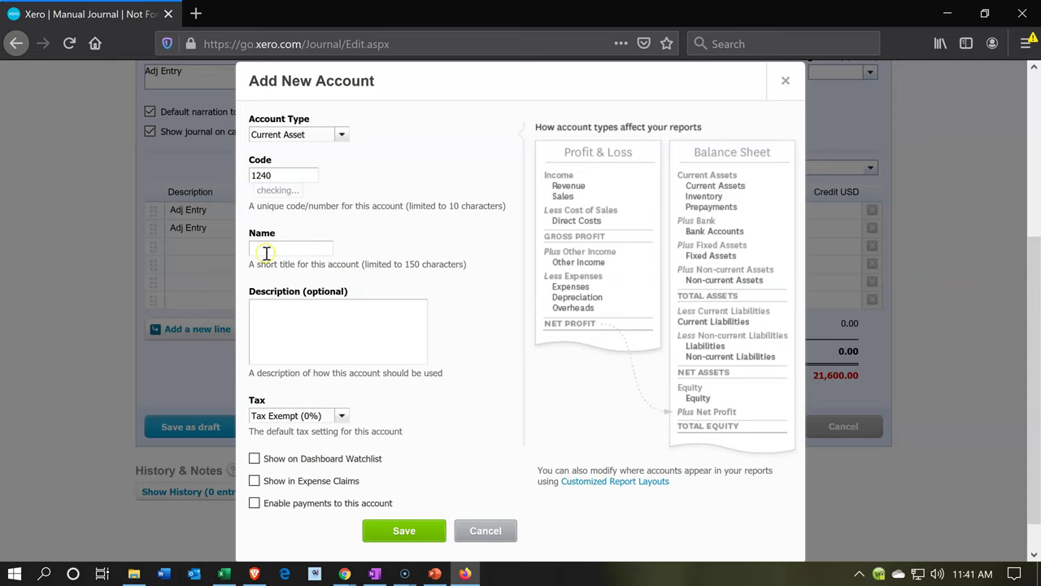
- Name the new account Allowance for Uncollectible Pledges - Unrestricted and save it
{"action": "left_click", "coordinate": [266, 250]}
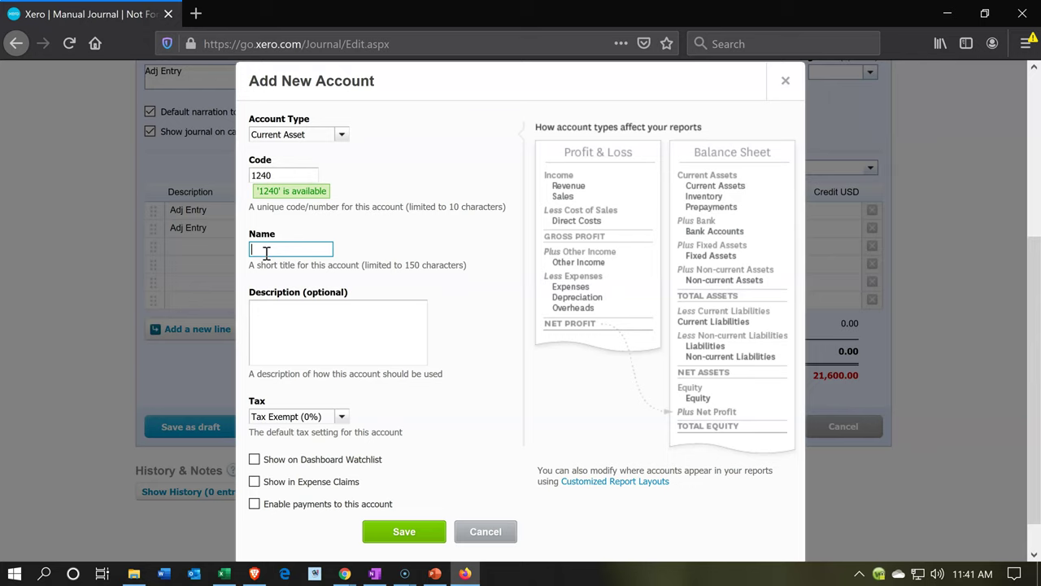
{"action": "type", "text": "Pledges - Unrestricted"}
{"action": "left_click_drag", "start_coordinate": [289, 250], "coordinate": [214, 249]}
{"action": "key", "text": "Home"}
{"action": "left_click", "coordinate": [393, 534]}
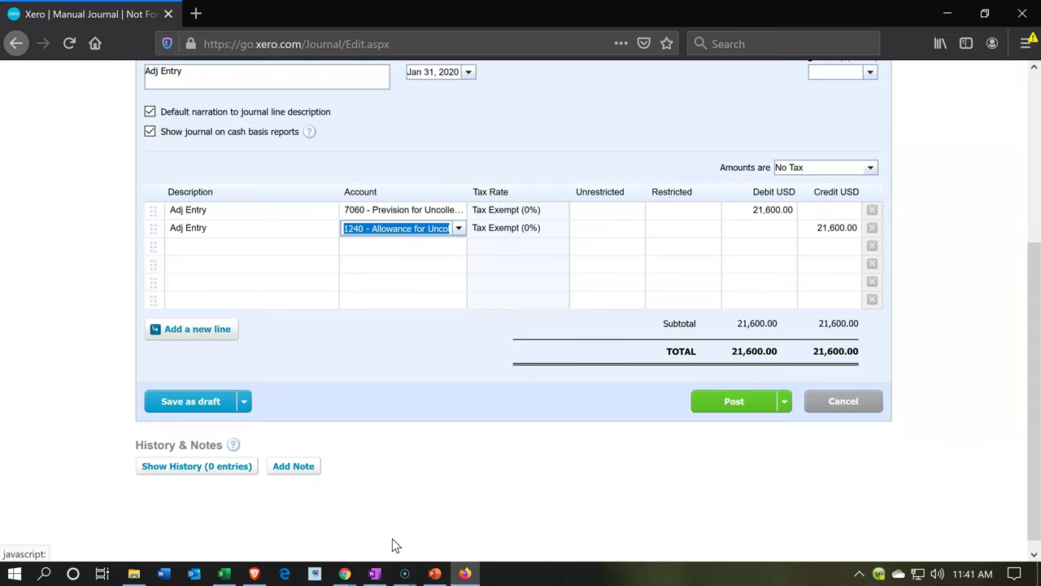
- Leave the second line's tracking fields empty and post the Adj Entry manual journal
{"action": "key", "text": "Tab"}
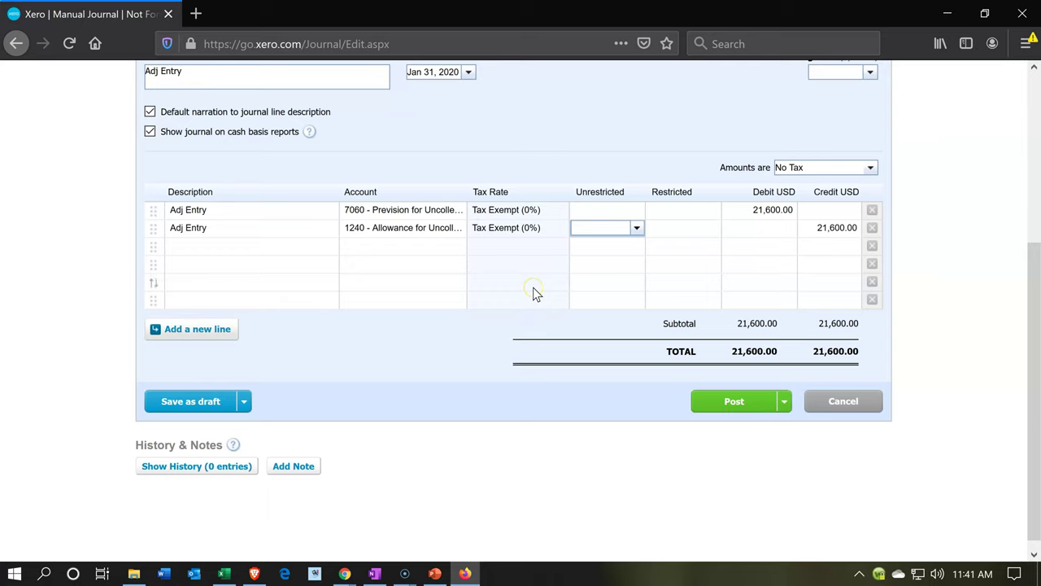
{"action": "key", "text": "Tab"}
{"action": "key", "text": "Tab"}
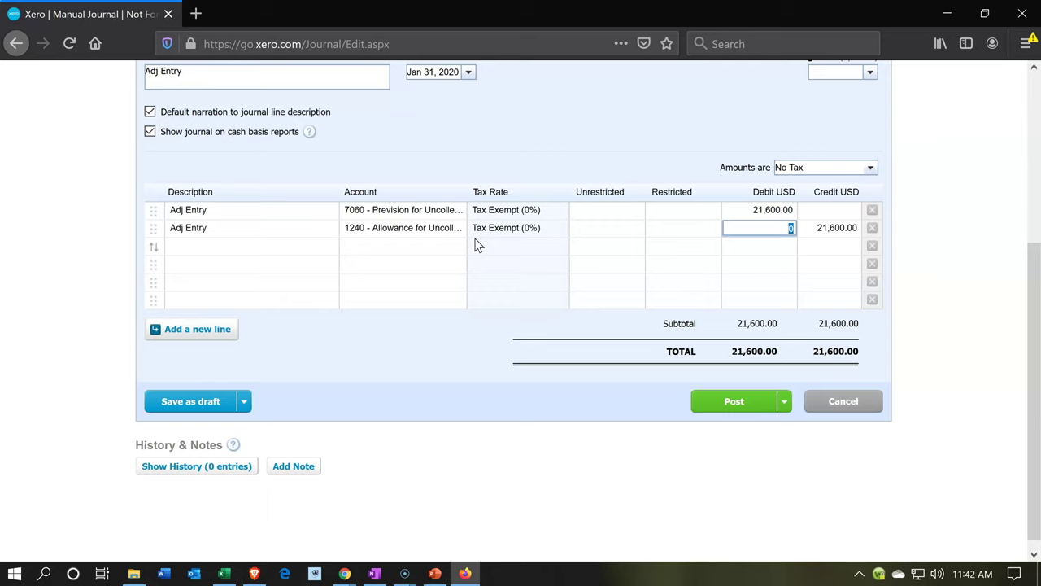
{"action": "left_click", "coordinate": [709, 403]}
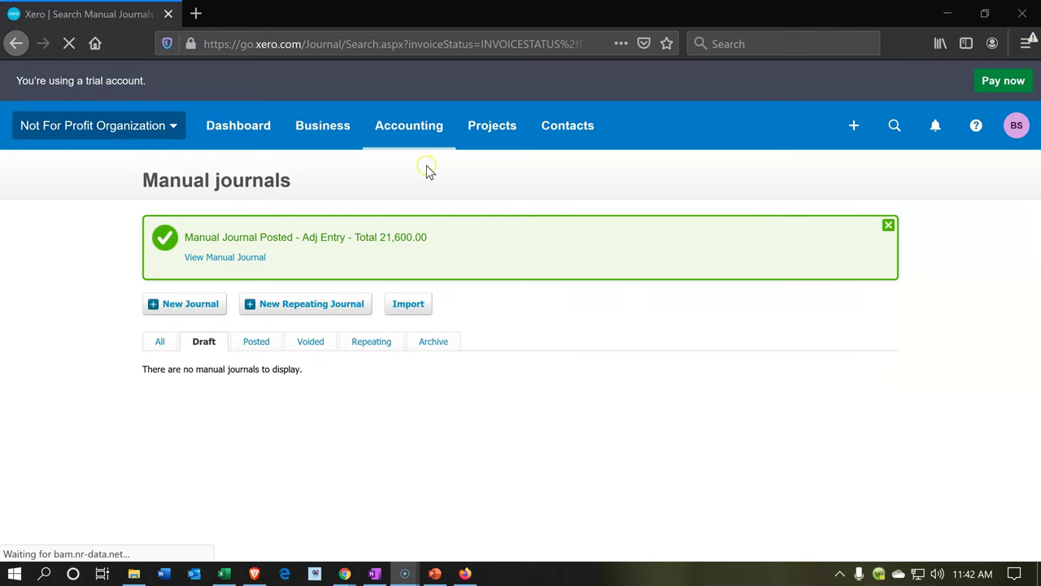
- Run the Balance Sheet report as of Jan 31, 2020
{"action": "left_click", "coordinate": [408, 142]}
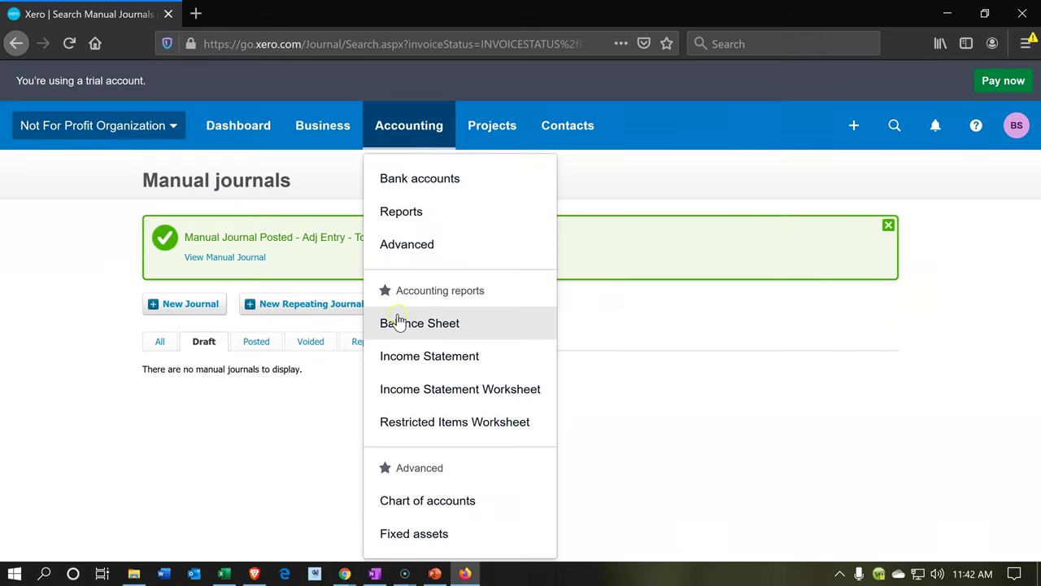
{"action": "left_click", "coordinate": [398, 322]}
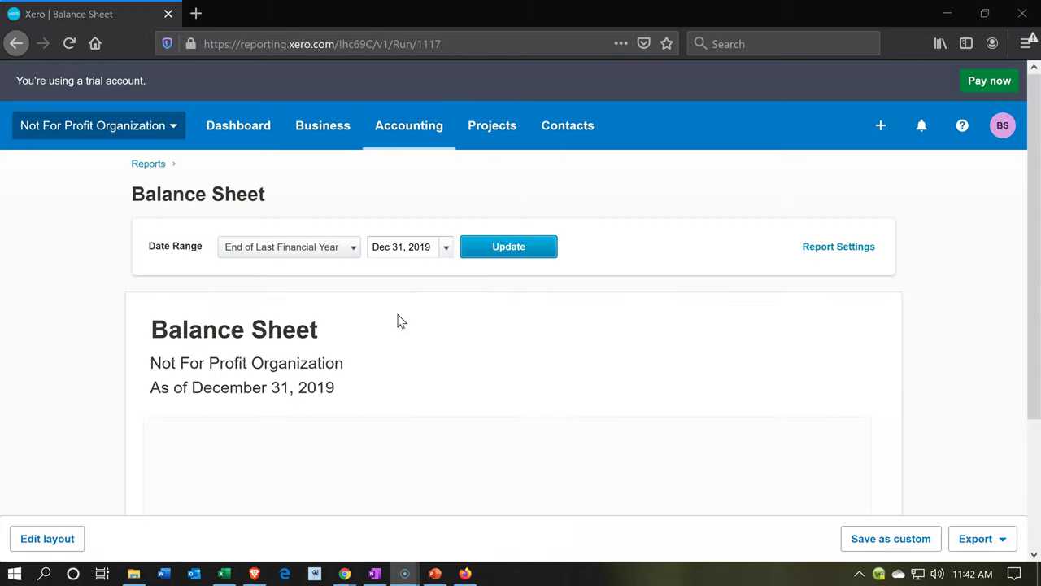
{"action": "left_click", "coordinate": [446, 249]}
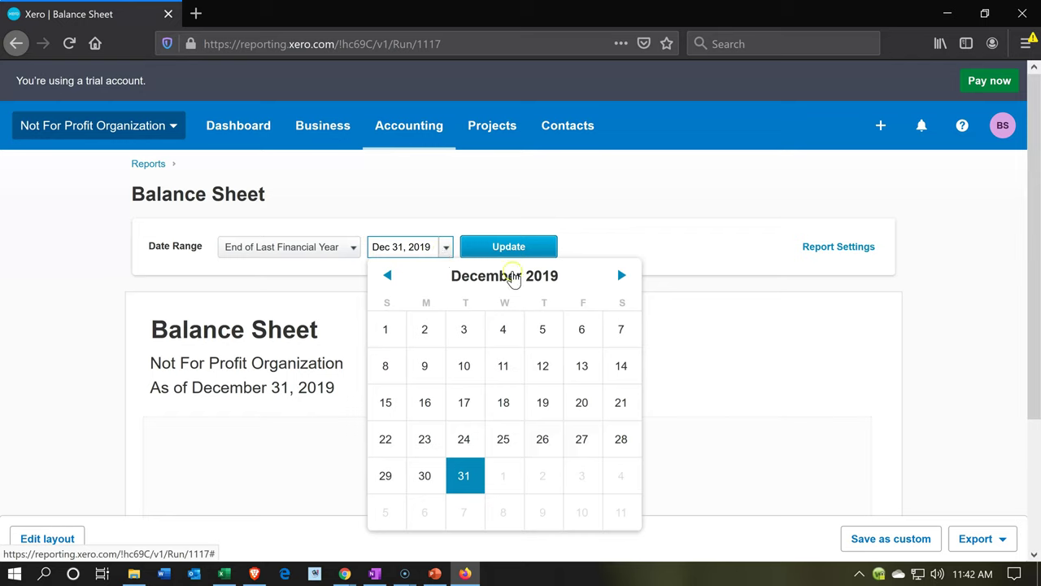
{"action": "left_click", "coordinate": [616, 278]}
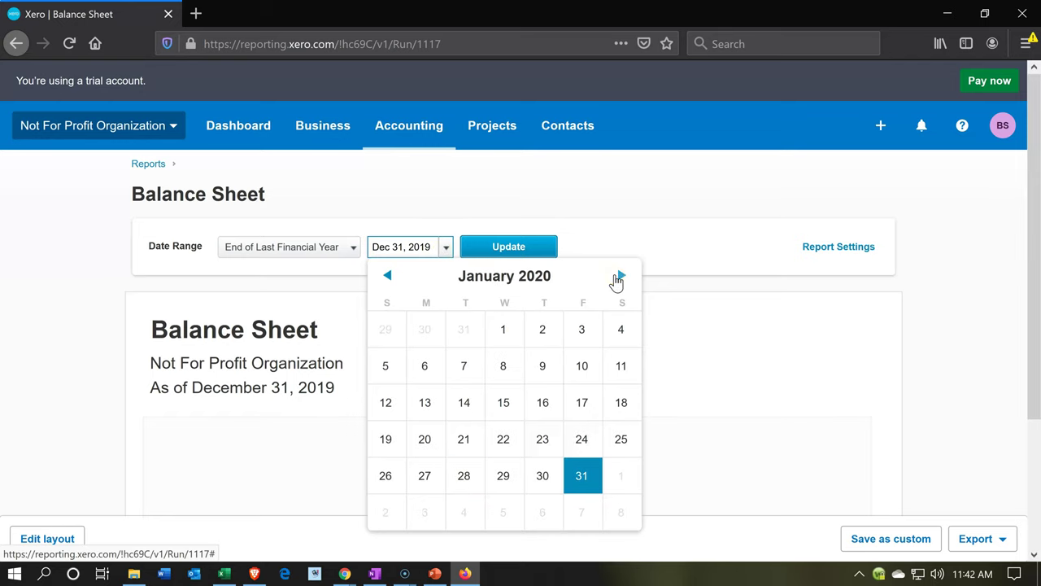
{"action": "left_click", "coordinate": [580, 476]}
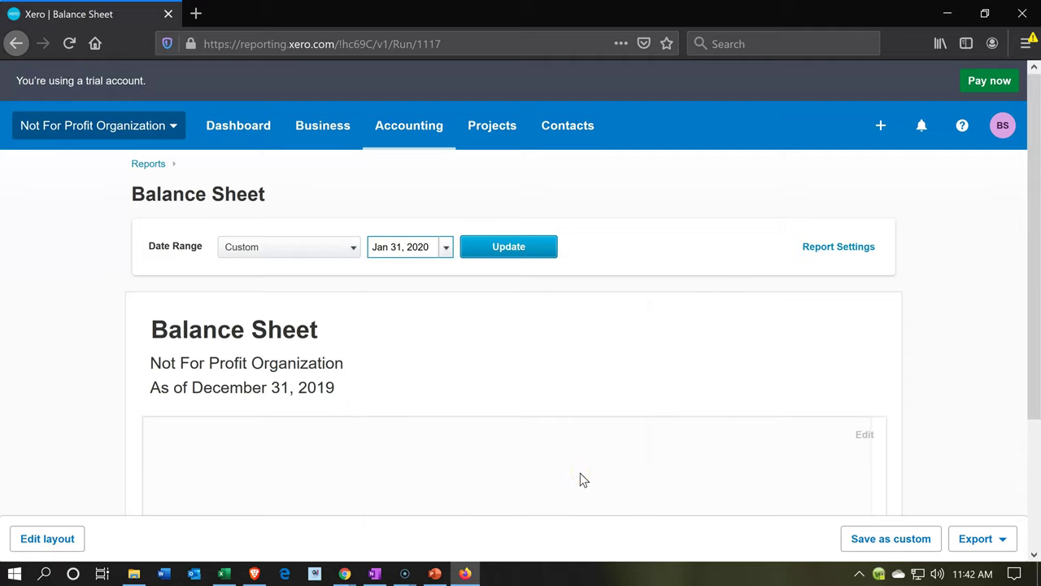
{"action": "left_click", "coordinate": [506, 255]}
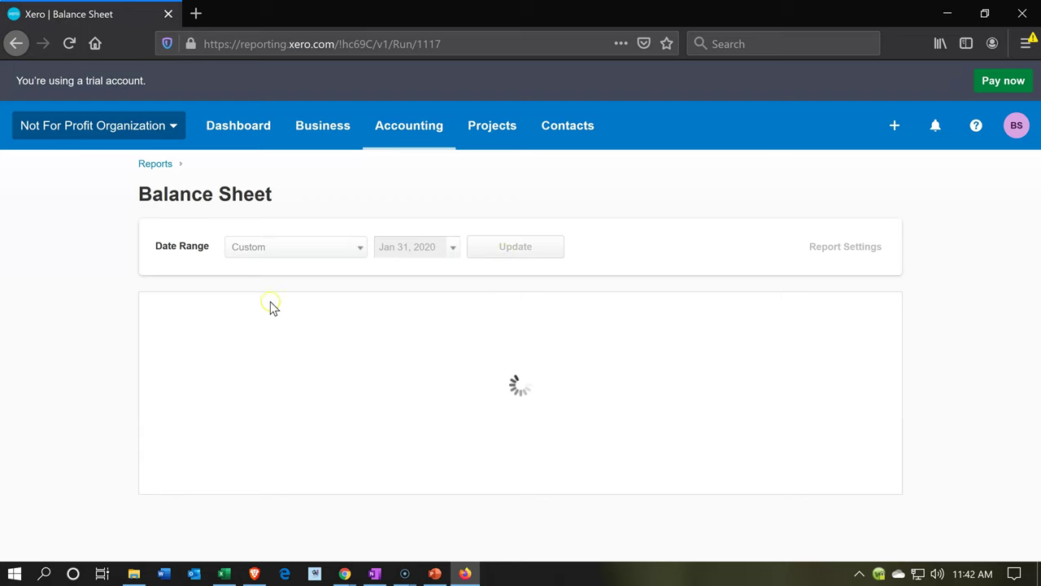
{"action": "left_click", "coordinate": [82, 374]}
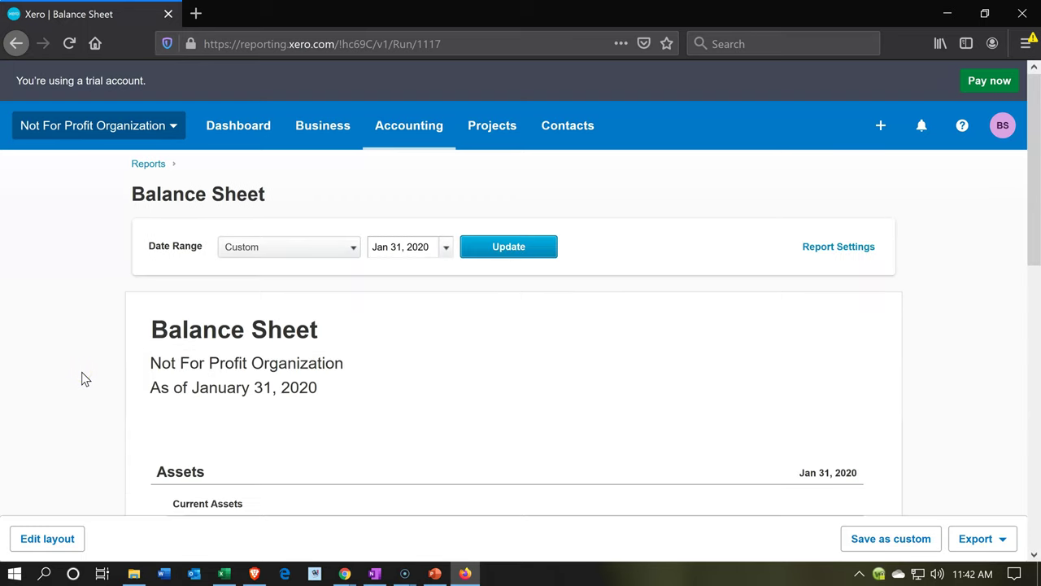
- Duplicate the Balance Sheet browser tab and open the Income Statement report in the original tab
{"action": "right_click", "coordinate": [93, 15]}
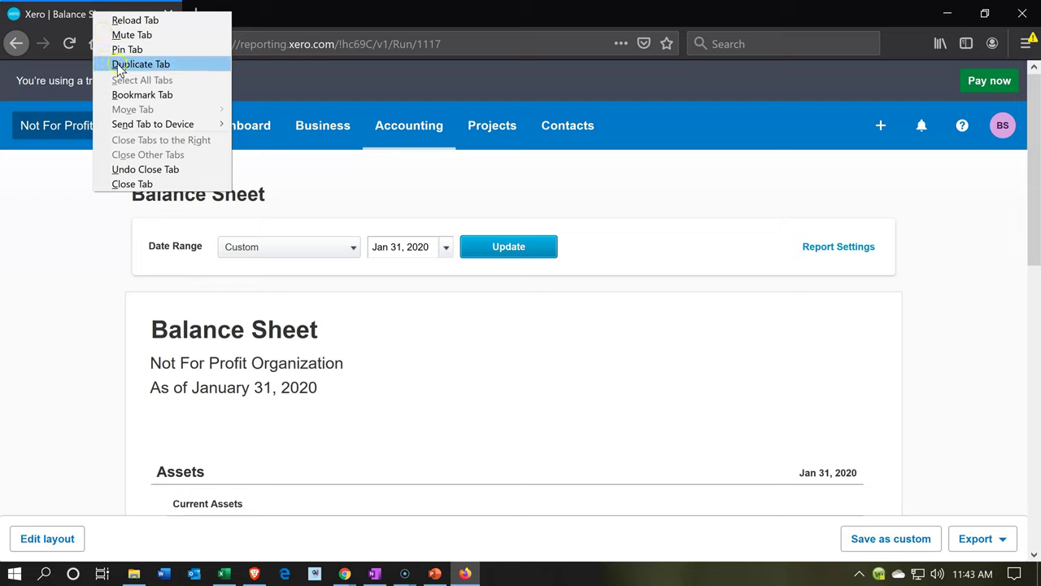
{"action": "left_click", "coordinate": [162, 65]}
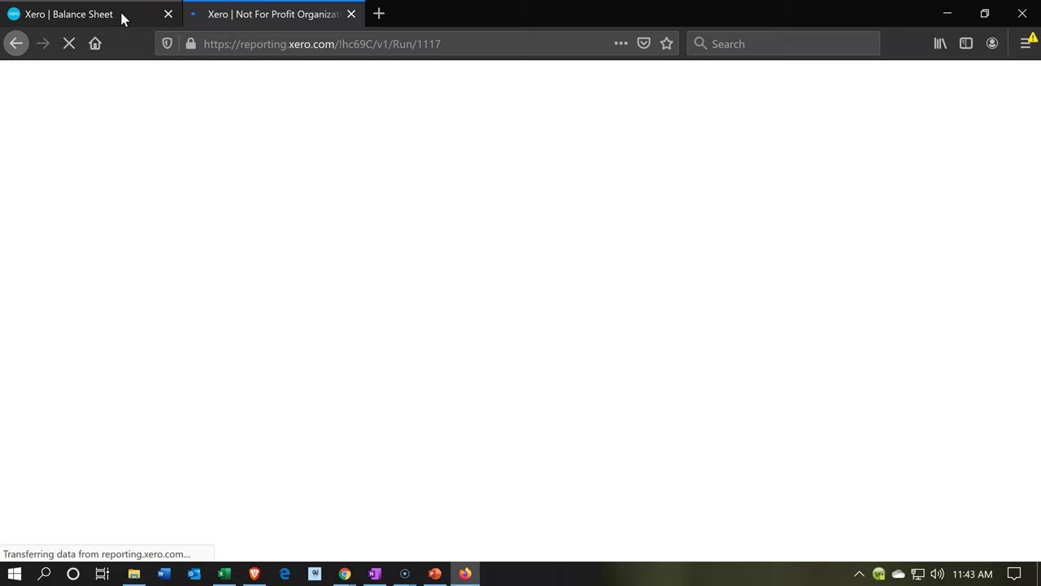
{"action": "left_click", "coordinate": [122, 18]}
{"action": "left_click", "coordinate": [389, 131]}
{"action": "left_click", "coordinate": [385, 321]}
{"action": "left_click", "coordinate": [390, 364]}
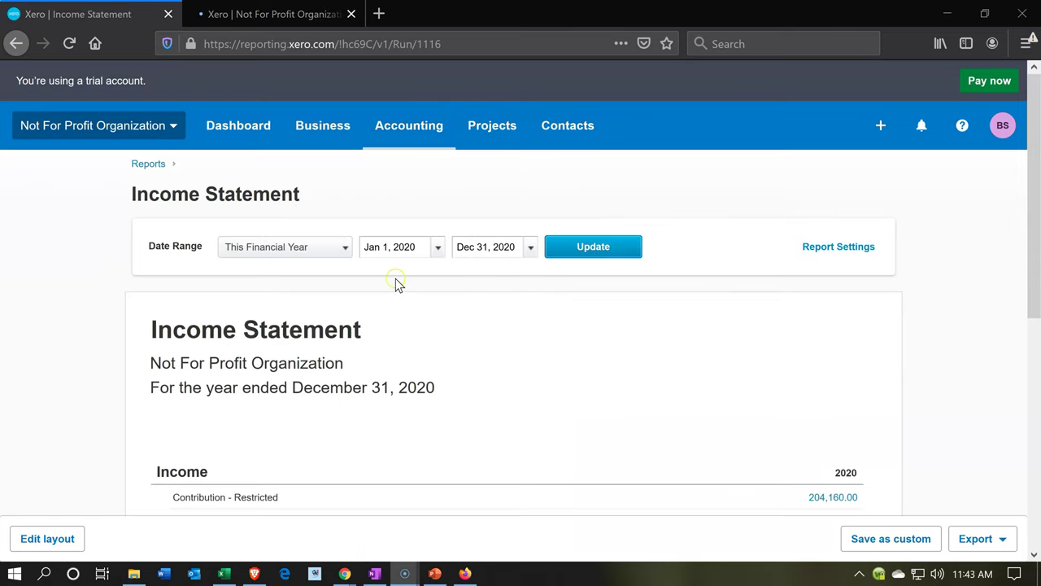
- Duplicate the Income Statement browser tab and open the Income Statement Worksheet in the original tab
{"action": "left_click", "coordinate": [117, 14]}
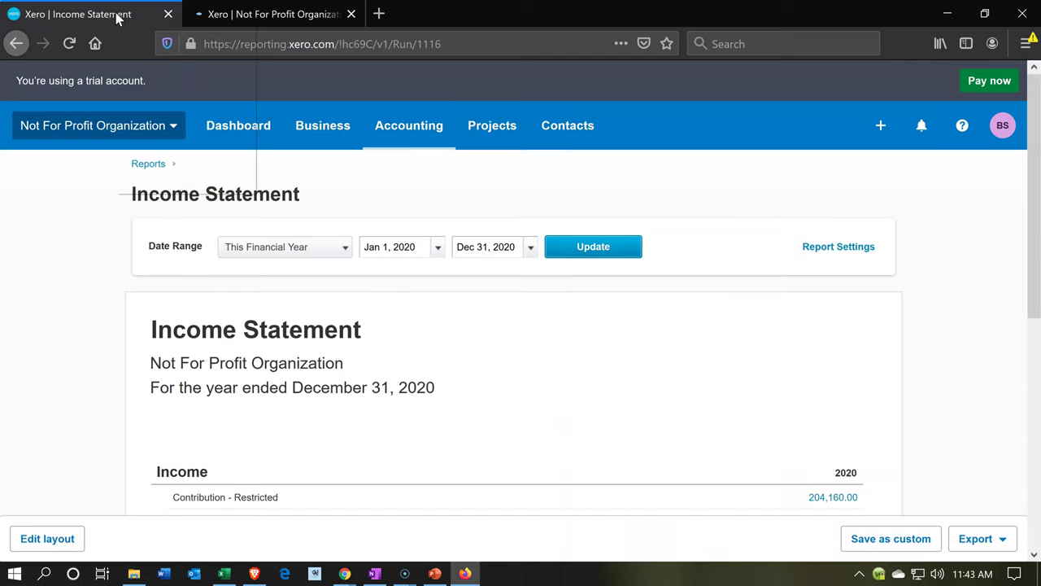
{"action": "right_click", "coordinate": [118, 16]}
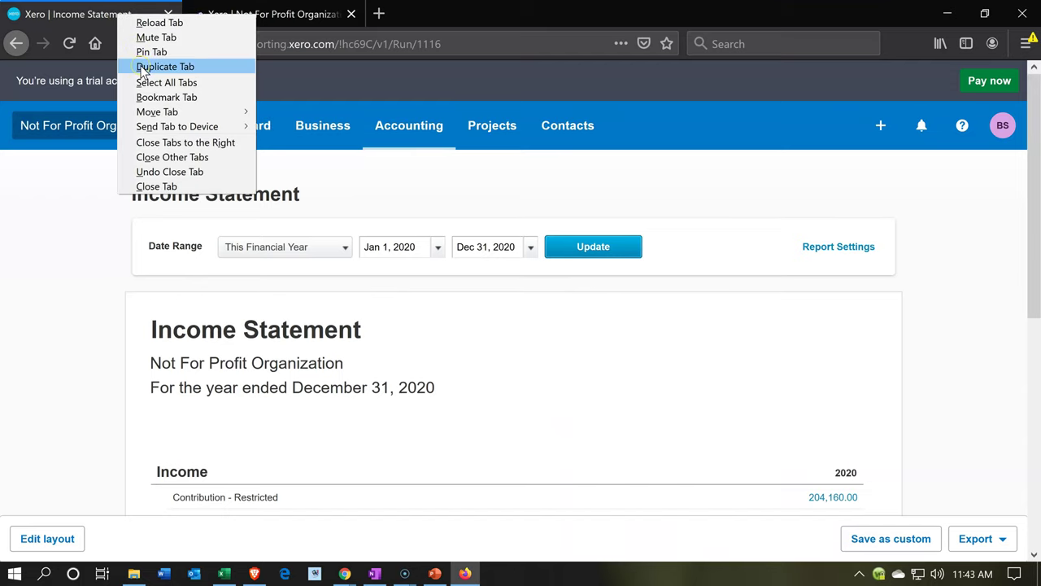
{"action": "key", "text": "Escape"}
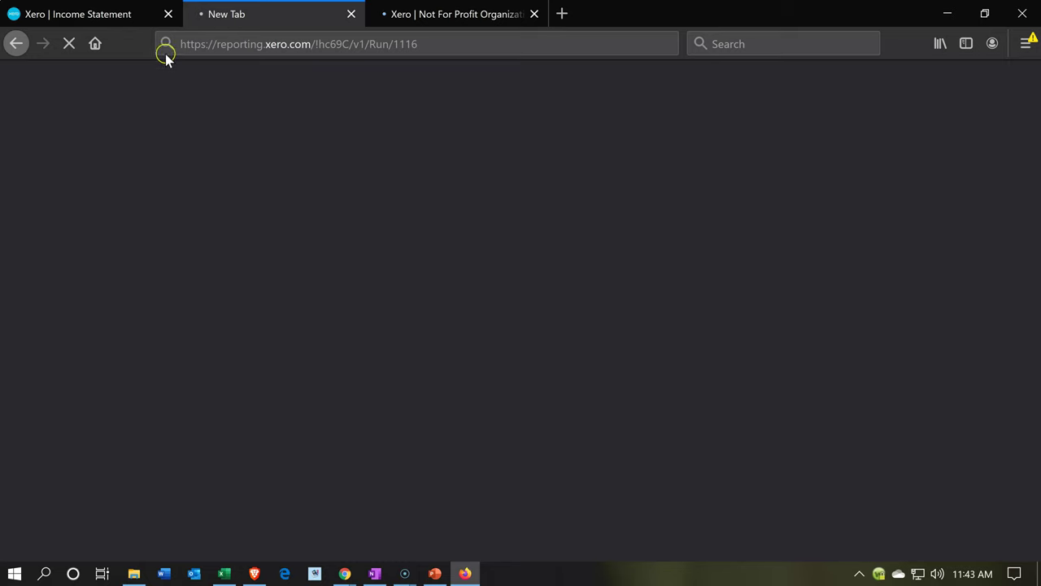
{"action": "left_click", "coordinate": [115, 18]}
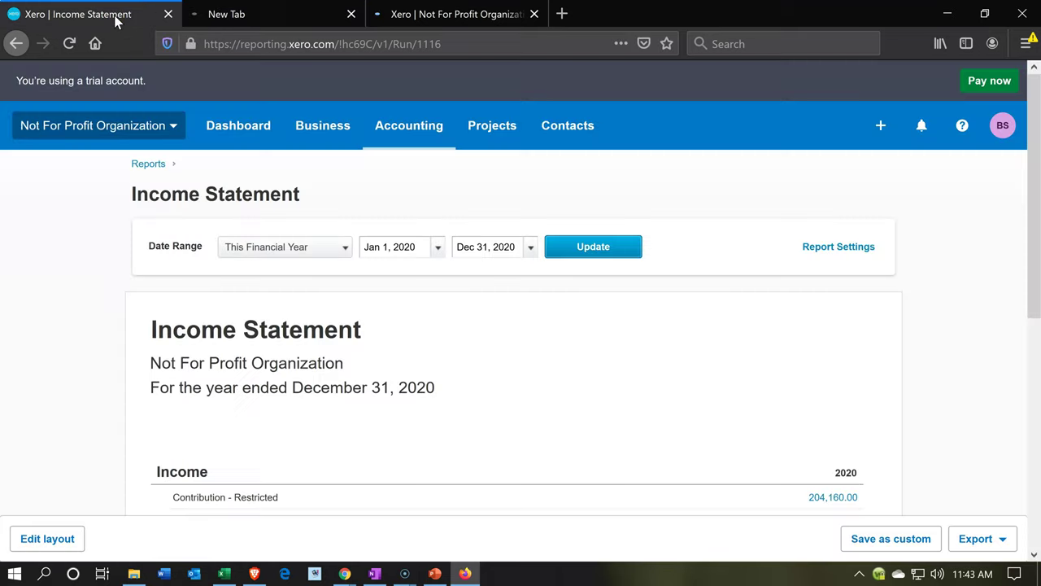
{"action": "left_click", "coordinate": [393, 133]}
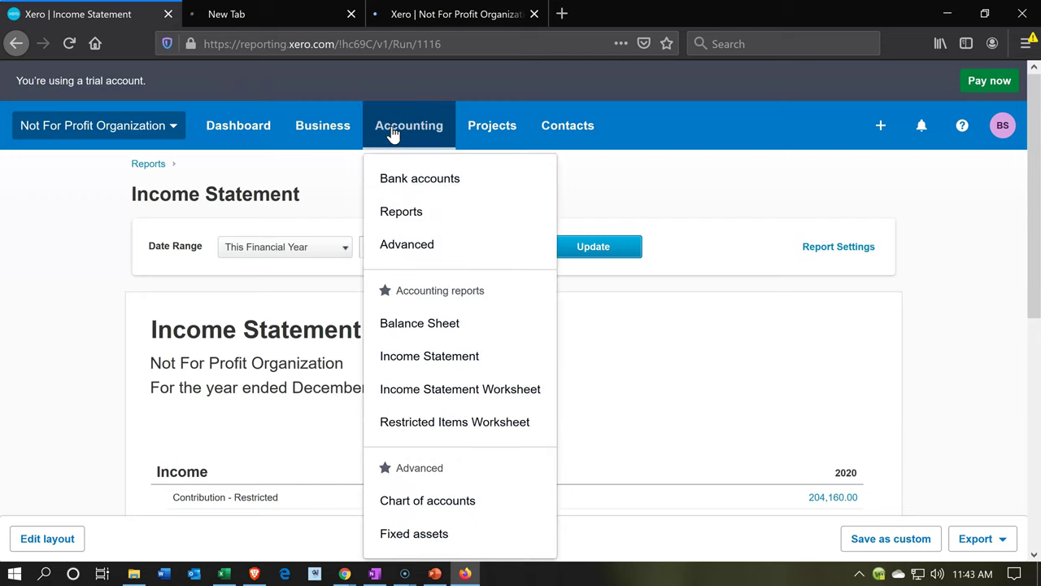
{"action": "left_click", "coordinate": [453, 394]}
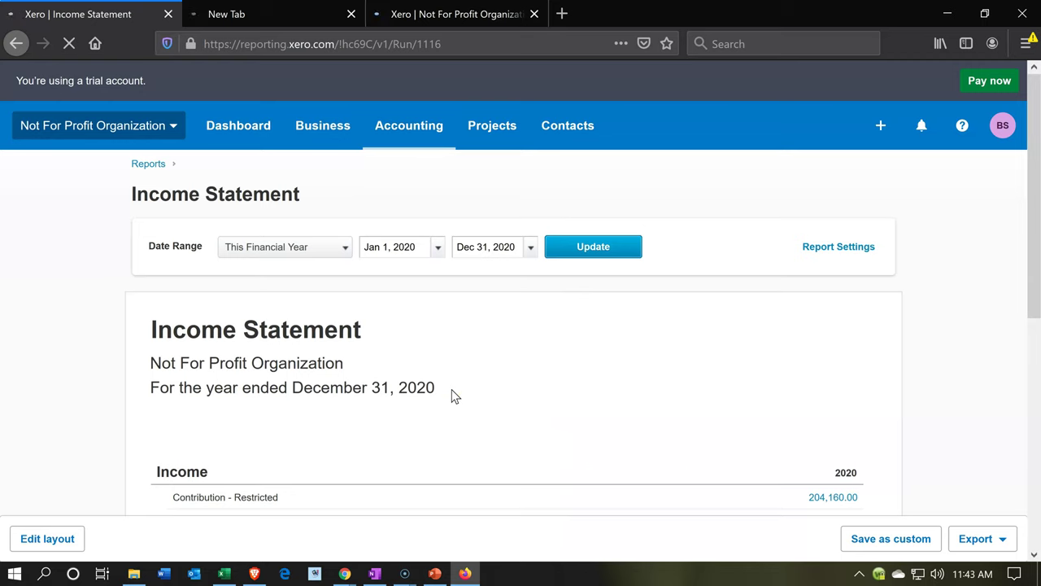
- Duplicate the browser tab holding the Income Statement Worksheet
{"action": "left_click", "coordinate": [121, 20]}
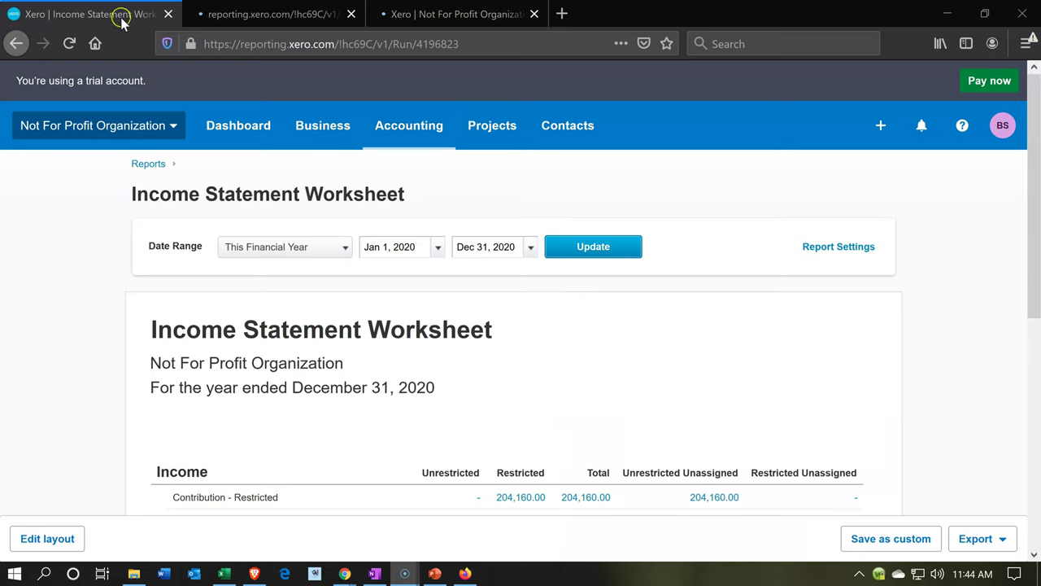
{"action": "right_click", "coordinate": [123, 18]}
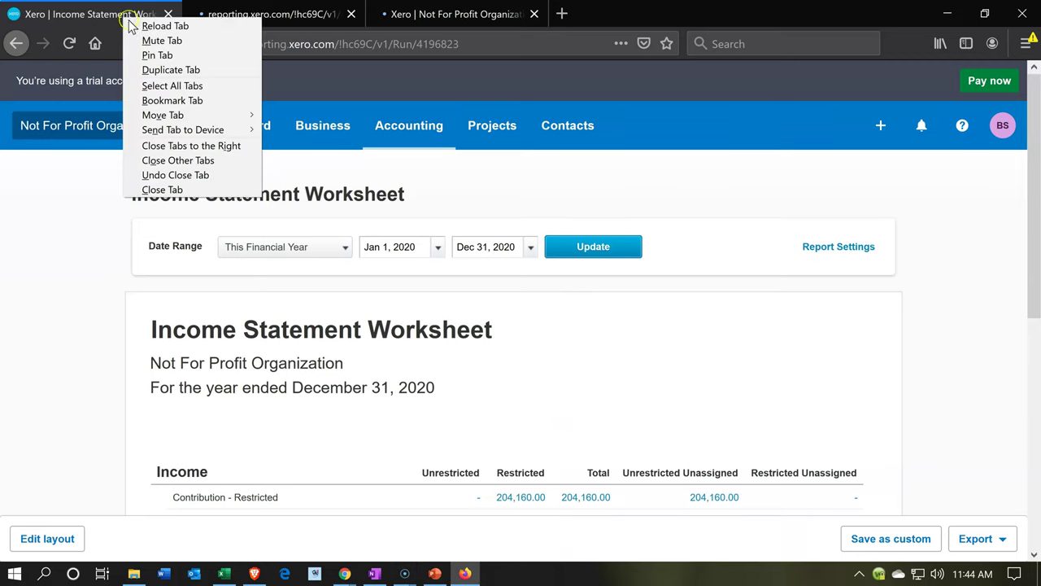
{"action": "key", "text": "Escape"}
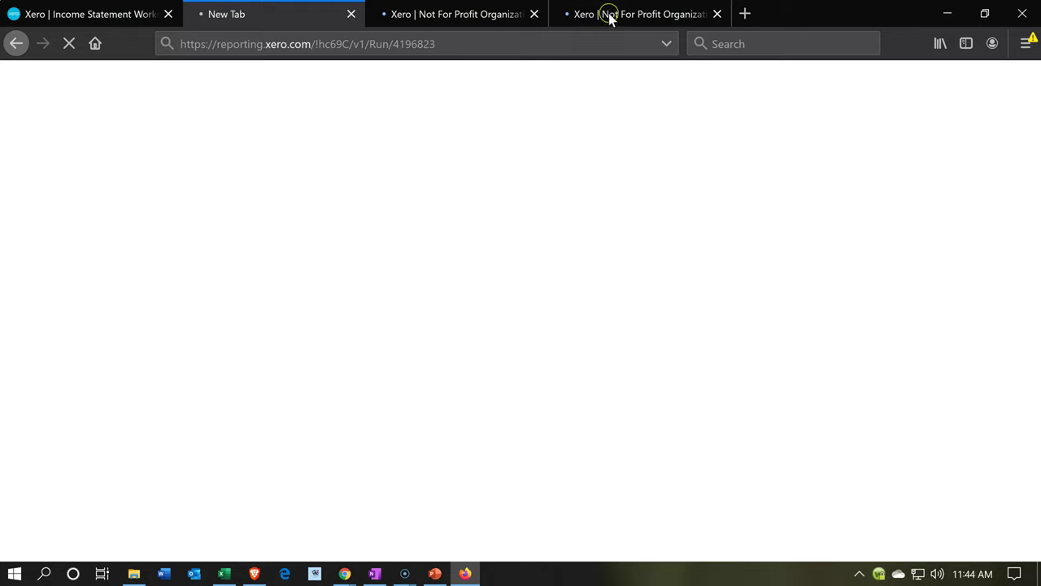
- Enlarge the Balance Sheet to 120% and examine the Allowance for Uncollectible Pledges - Unrestricted and Discount on Contributions Receivable lines under Current Assets
{"action": "left_click", "coordinate": [610, 15]}
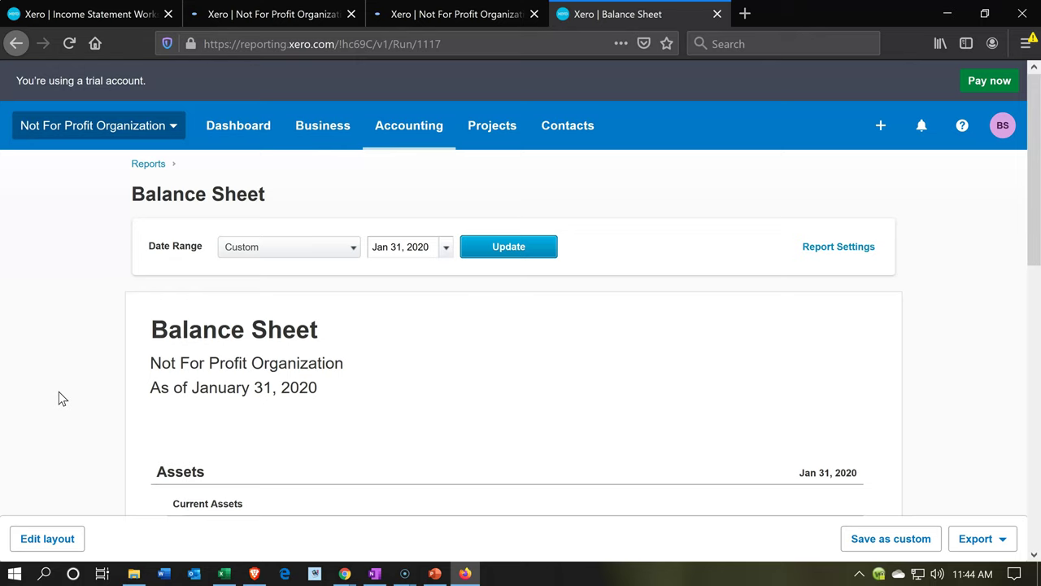
{"action": "key", "text": "ctrl+plus"}
{"action": "key", "text": "ctrl+plus"}
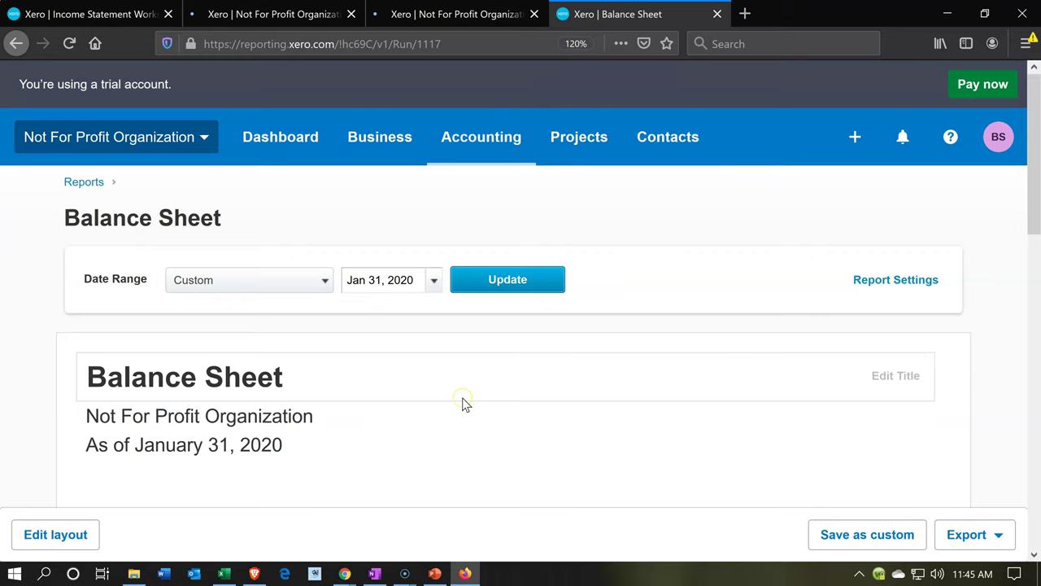
{"action": "scroll", "coordinate": [462, 405], "scroll_direction": "down", "scroll_amount": 2}
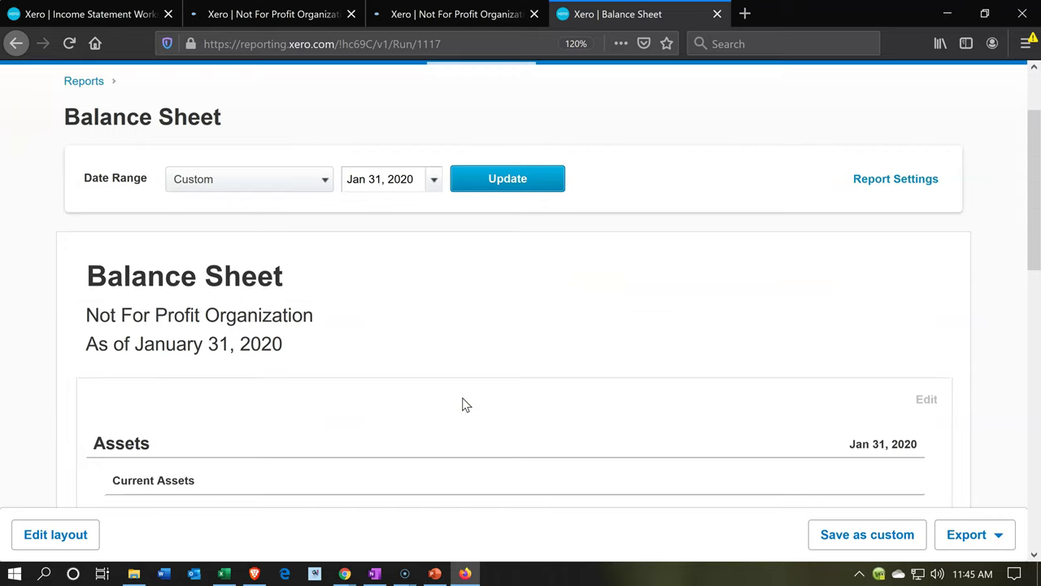
{"action": "scroll", "coordinate": [462, 404], "scroll_direction": "down", "scroll_amount": 2}
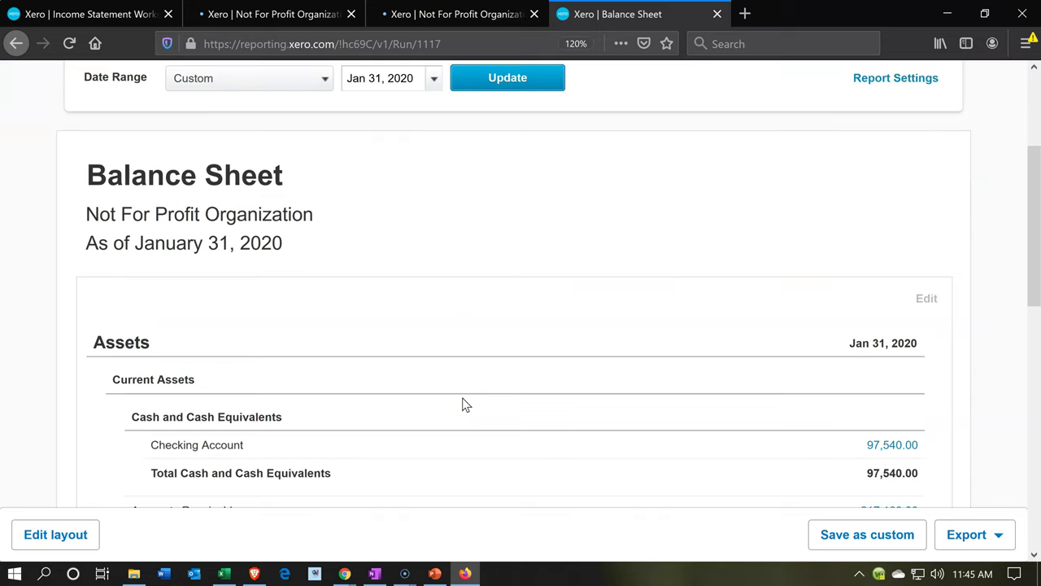
{"action": "scroll", "coordinate": [462, 405], "scroll_direction": "down", "scroll_amount": 2}
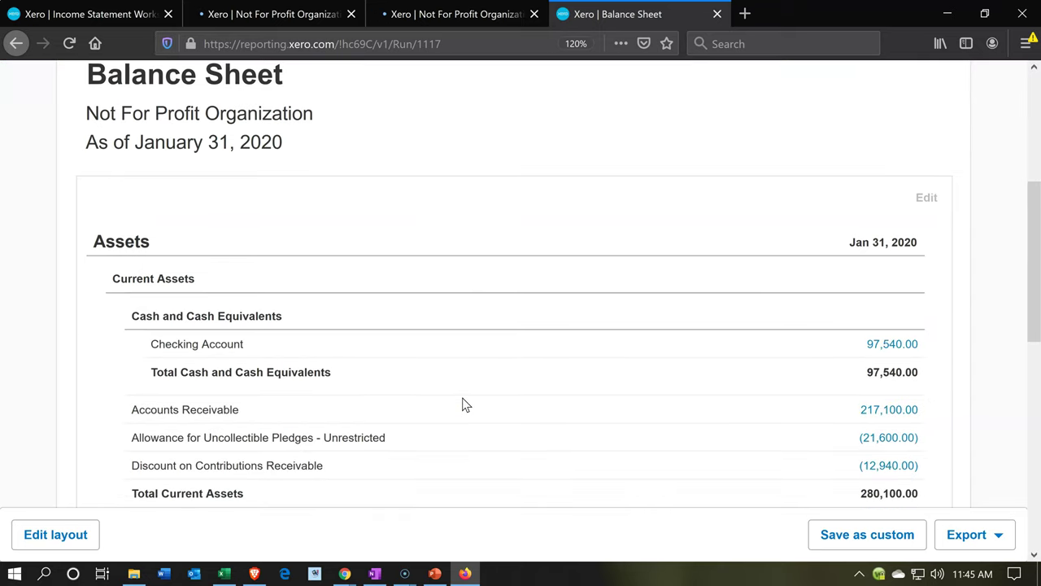
{"action": "scroll", "coordinate": [462, 404], "scroll_direction": "down", "scroll_amount": 2}
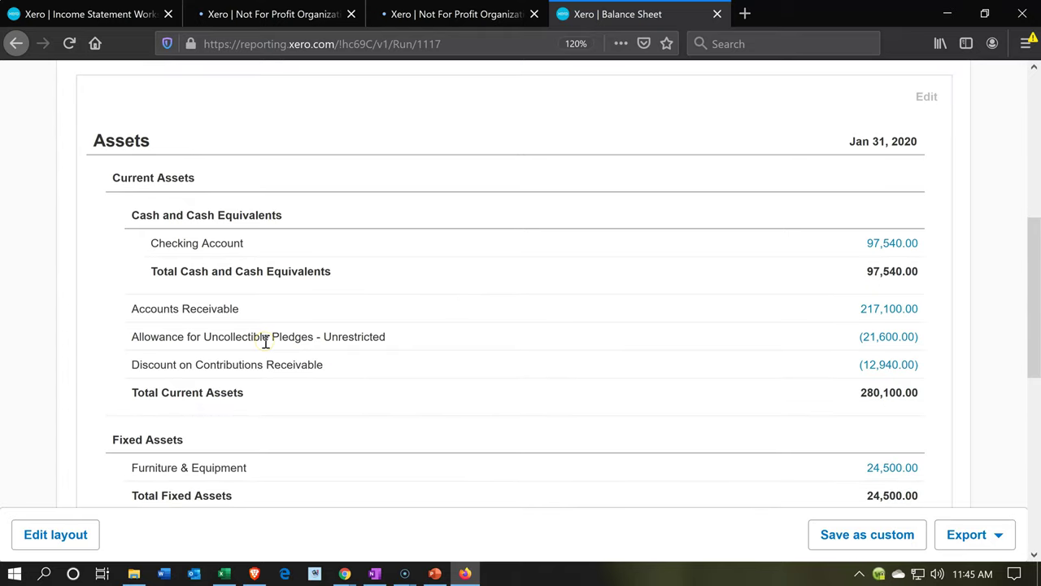
{"action": "left_click", "coordinate": [900, 343]}
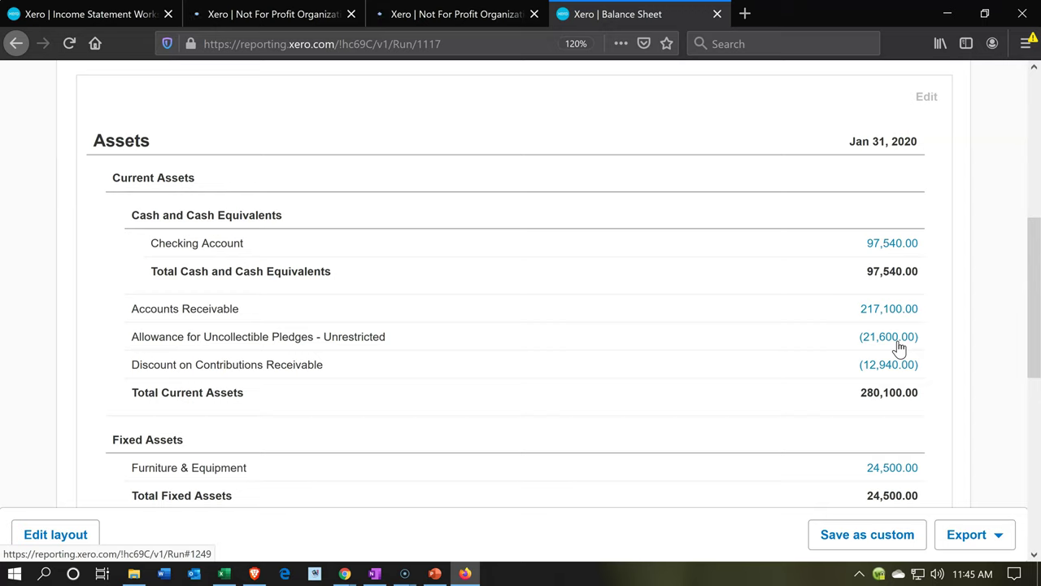
{"action": "left_click", "coordinate": [897, 370]}
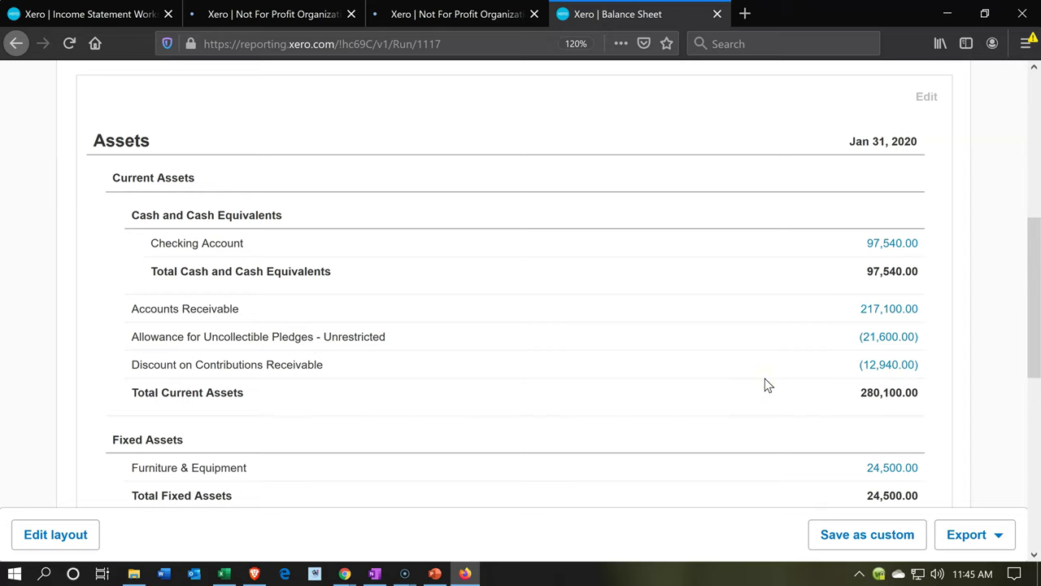
- Review the Prevision for Uncollectible Pledges line and net income on the Income Statement
{"action": "left_click", "coordinate": [460, 14]}
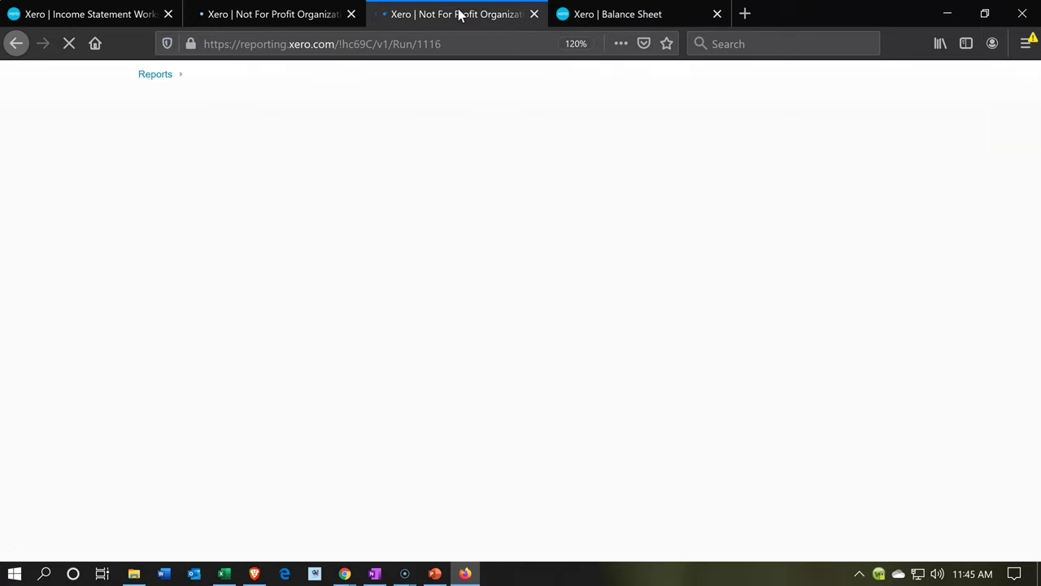
{"action": "scroll", "coordinate": [241, 365], "scroll_direction": "down", "scroll_amount": 3}
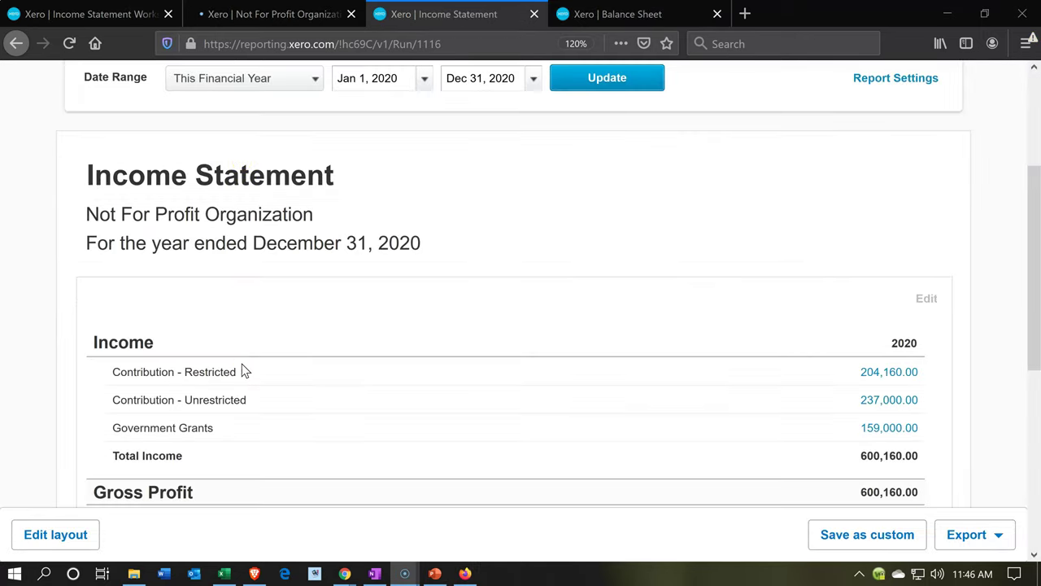
{"action": "scroll", "coordinate": [242, 371], "scroll_direction": "down", "scroll_amount": 4}
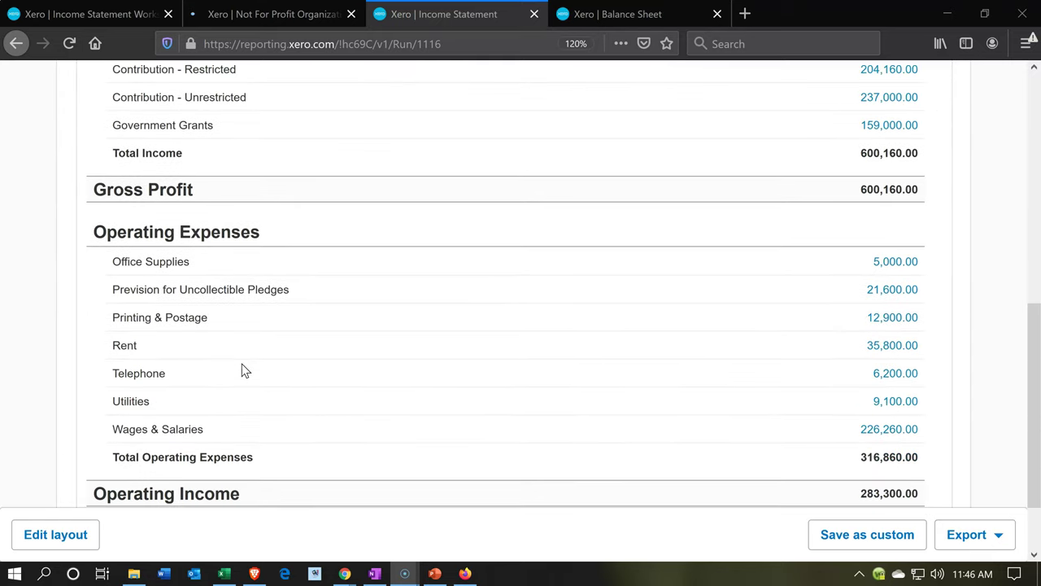
{"action": "left_click", "coordinate": [241, 296]}
{"action": "scroll", "coordinate": [869, 303], "scroll_direction": "down", "scroll_amount": 2}
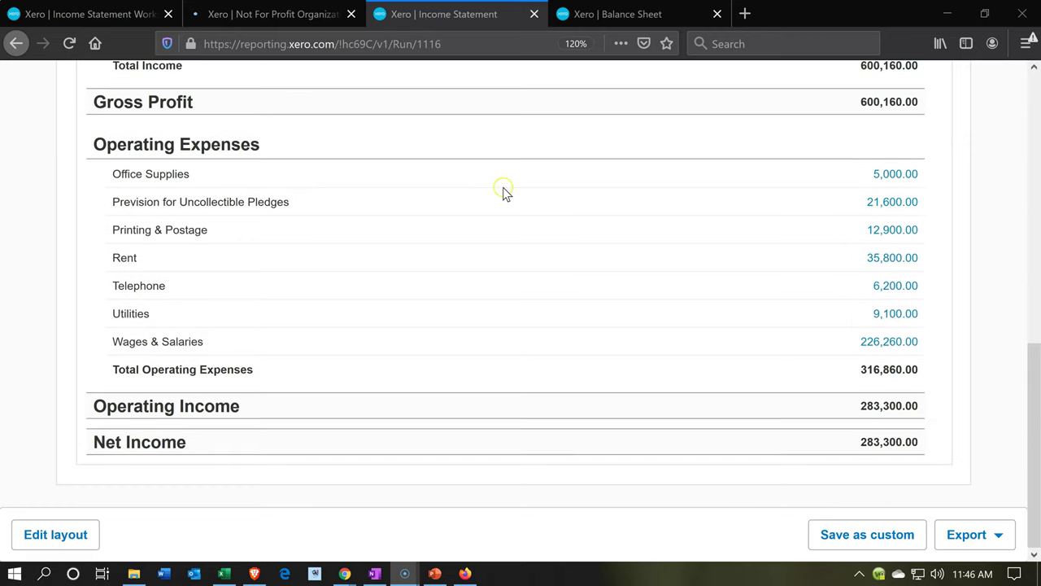
- Check how Prevision for Uncollectible Pledges is spread across the restricted and unrestricted columns of the Income Statement Worksheet
{"action": "left_click", "coordinate": [287, 17]}
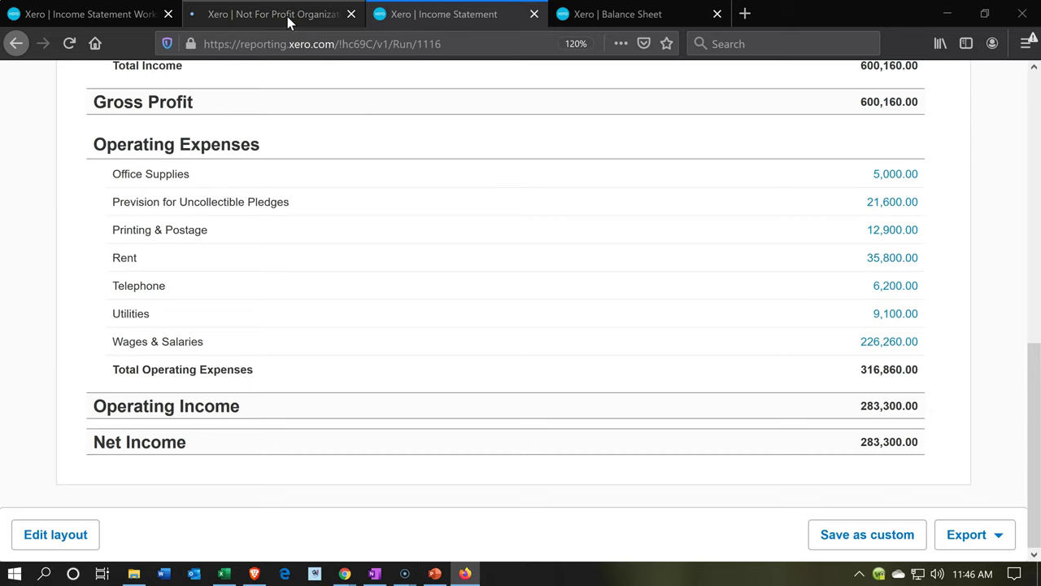
{"action": "scroll", "coordinate": [580, 383], "scroll_direction": "down", "scroll_amount": 5}
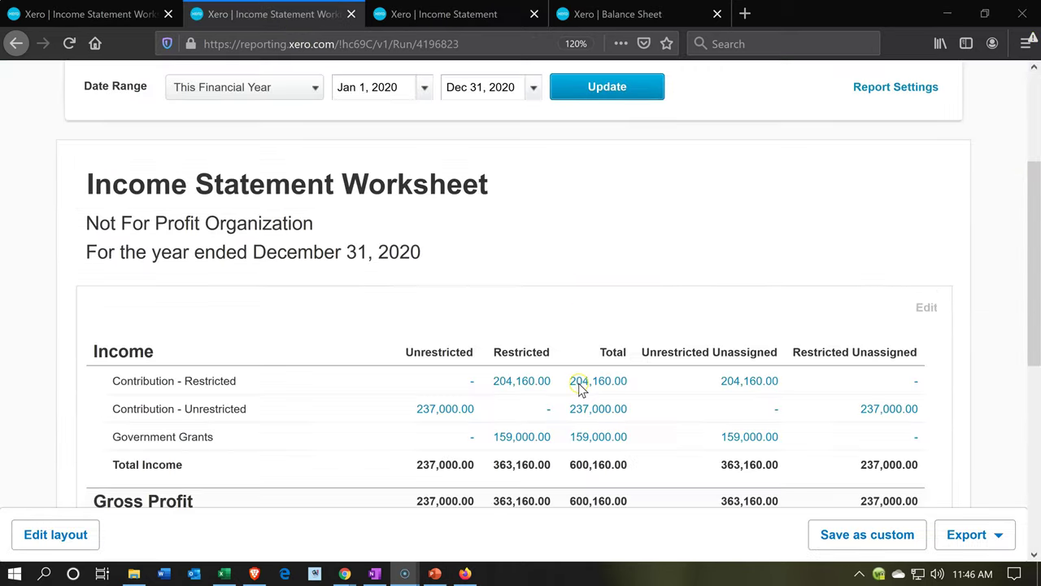
{"action": "scroll", "coordinate": [579, 391], "scroll_direction": "down", "scroll_amount": 3}
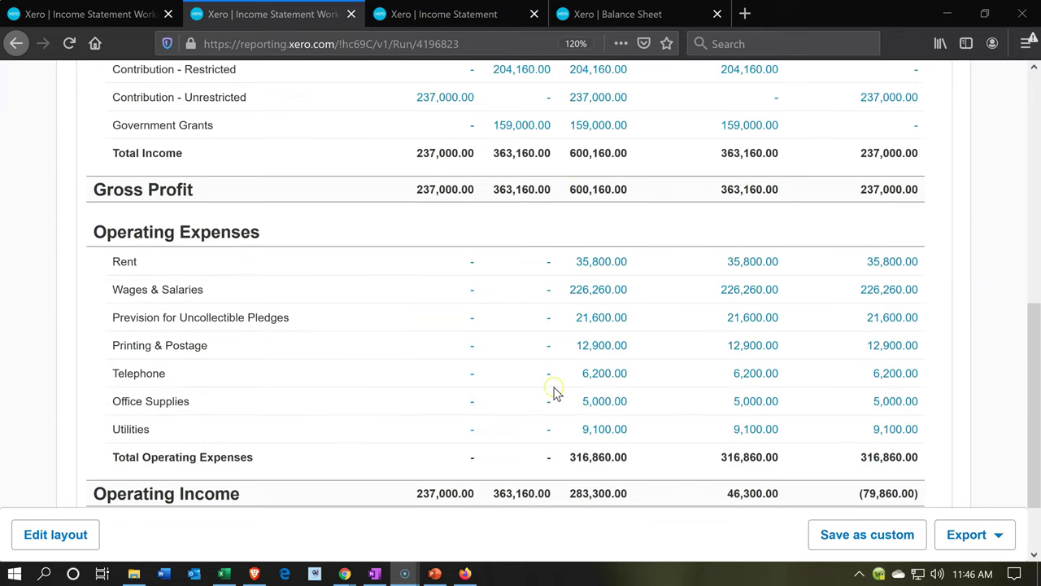
{"action": "scroll", "coordinate": [553, 390], "scroll_direction": "up", "scroll_amount": 2}
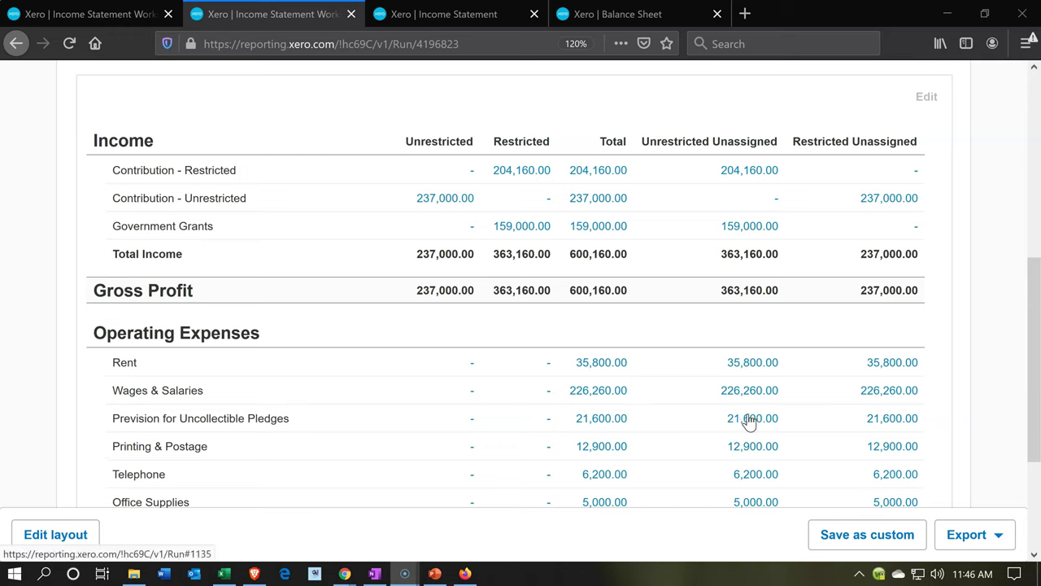
- Review the operating expenses and operating income across the restricted and unrestricted columns, and return to the first Income Statement Worksheet tab
{"action": "left_click", "coordinate": [503, 418]}
{"action": "scroll", "coordinate": [503, 418], "scroll_direction": "down", "scroll_amount": 2}
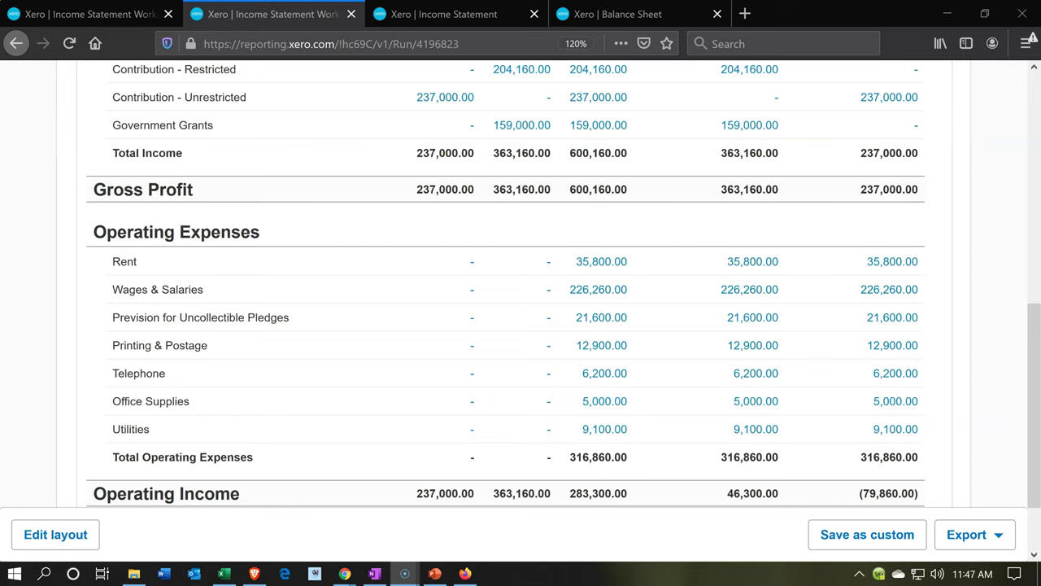
{"action": "left_click", "coordinate": [94, 14]}
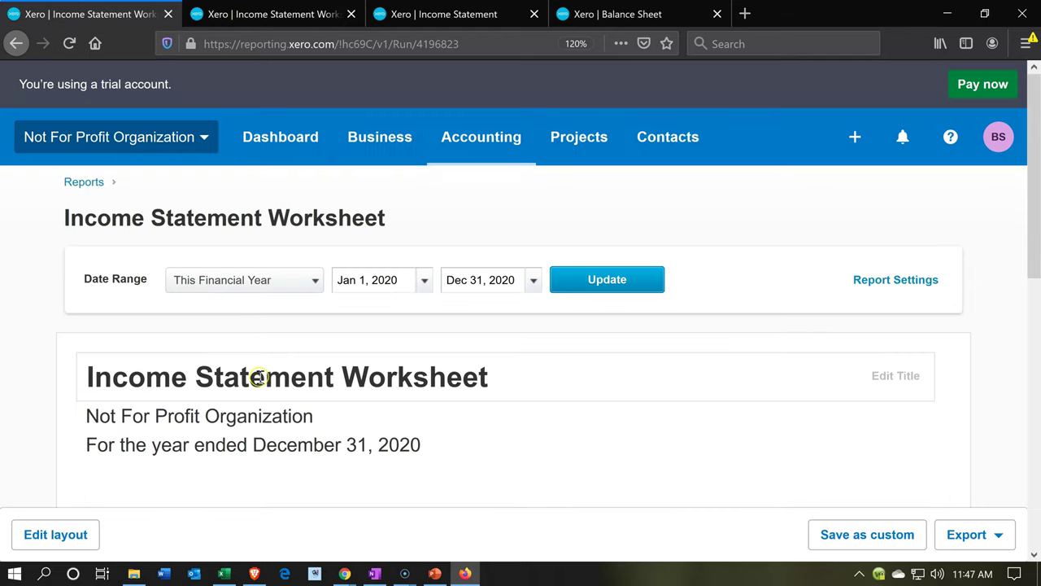
- Switch to Excel and replace the green fill on the uncollectible pledges entry in K20:M21 with the recent light blue color
{"action": "left_click", "coordinate": [221, 574]}
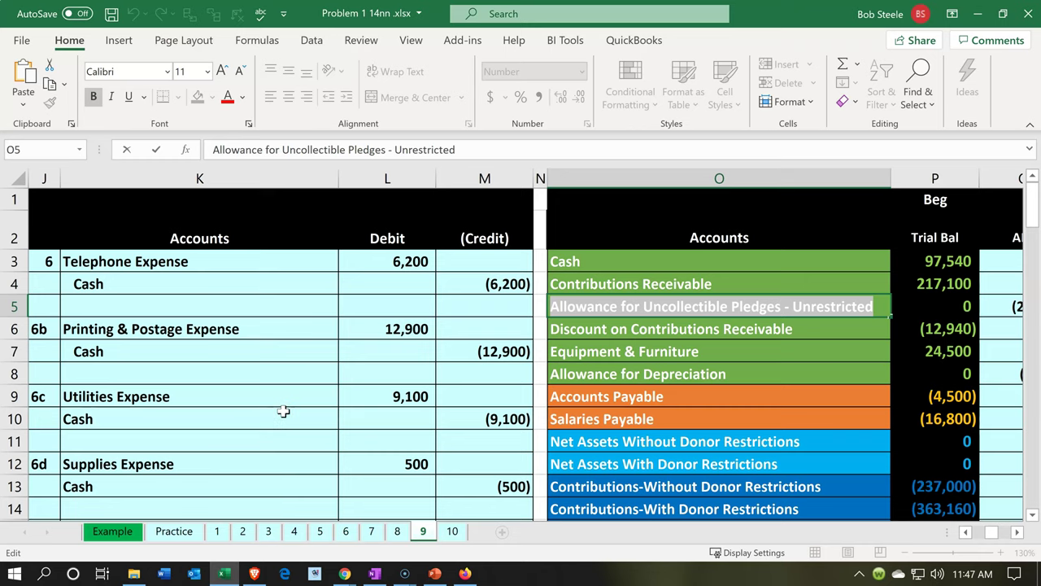
{"action": "left_click", "coordinate": [283, 411]}
{"action": "scroll", "coordinate": [281, 409], "scroll_direction": "down", "scroll_amount": 4}
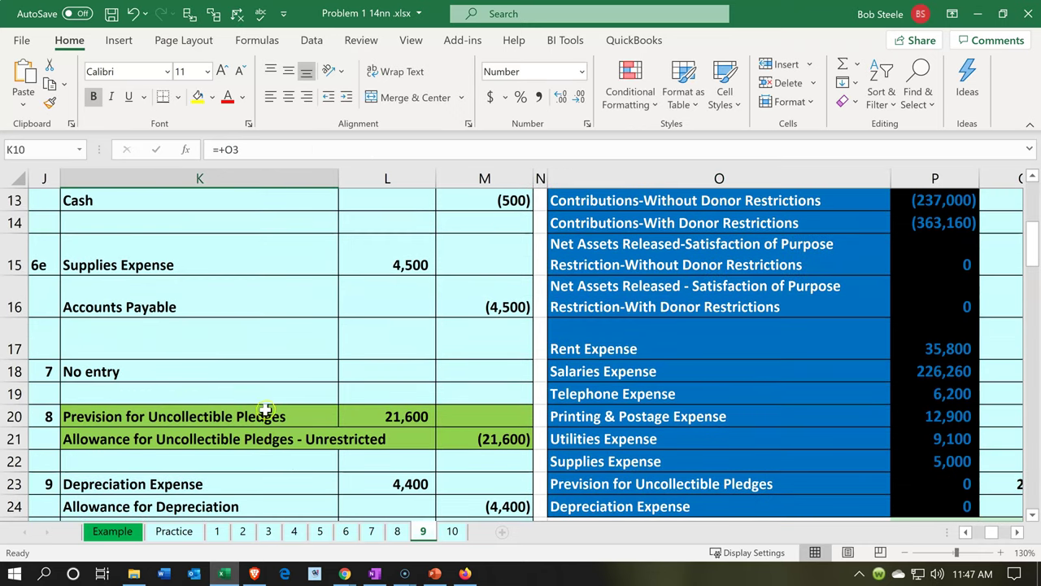
{"action": "scroll", "coordinate": [265, 407], "scroll_direction": "down", "scroll_amount": 1}
{"action": "left_click_drag", "start_coordinate": [205, 336], "coordinate": [456, 351]}
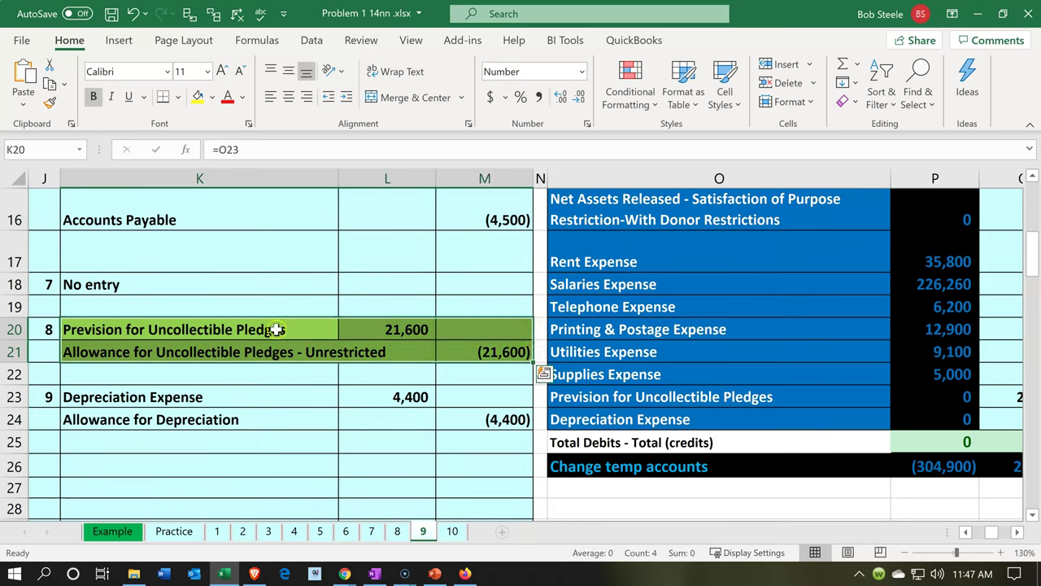
{"action": "right_click", "coordinate": [277, 330]}
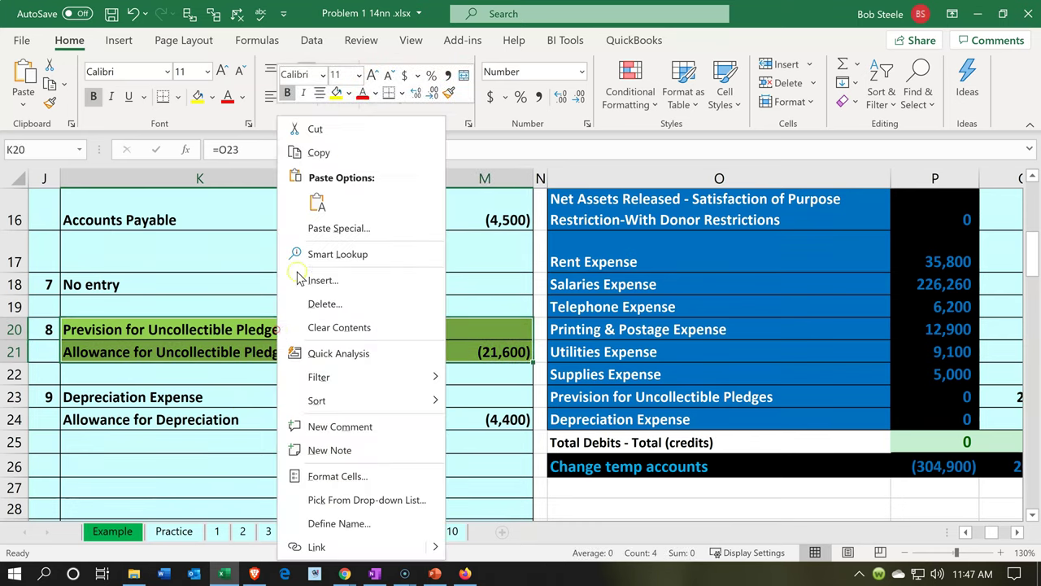
{"action": "left_click", "coordinate": [353, 91]}
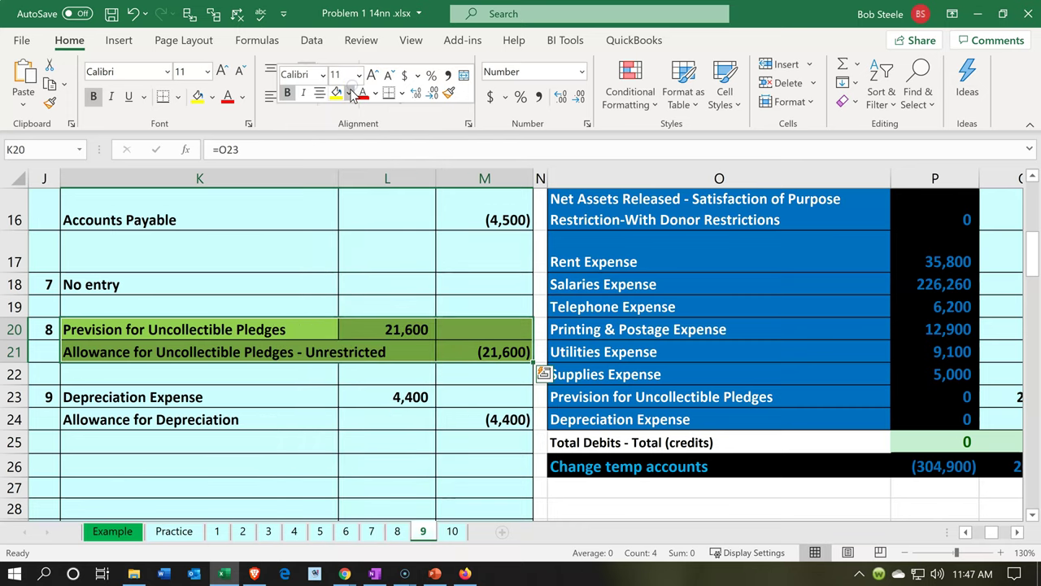
{"action": "left_click", "coordinate": [352, 93]}
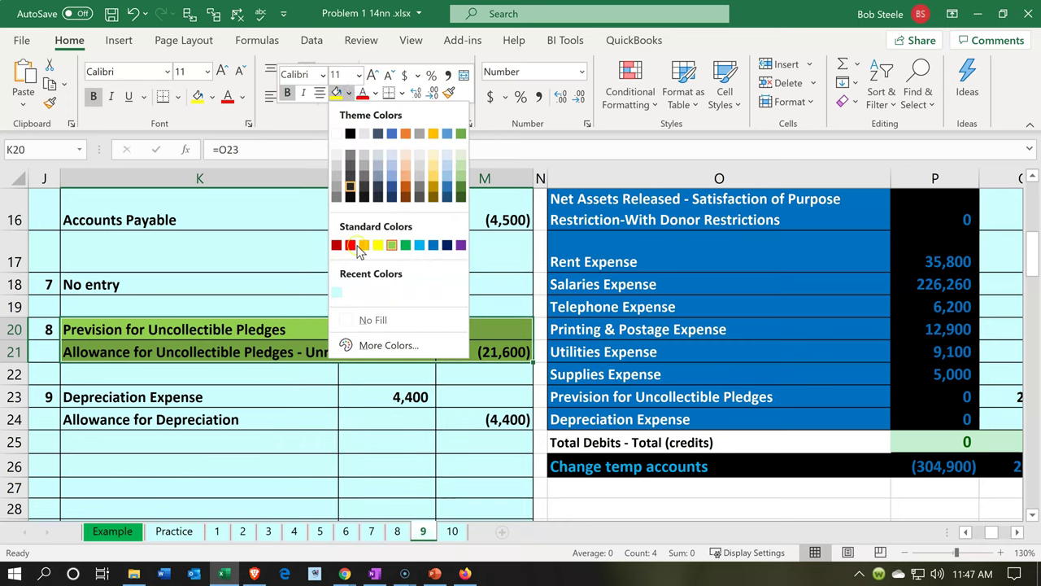
{"action": "left_click", "coordinate": [358, 322]}
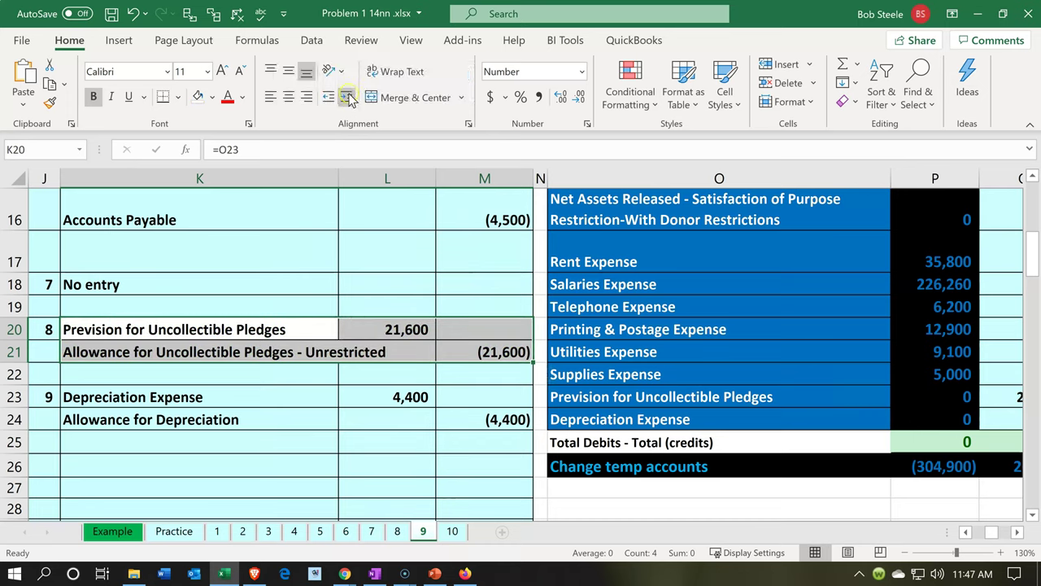
{"action": "right_click", "coordinate": [229, 334]}
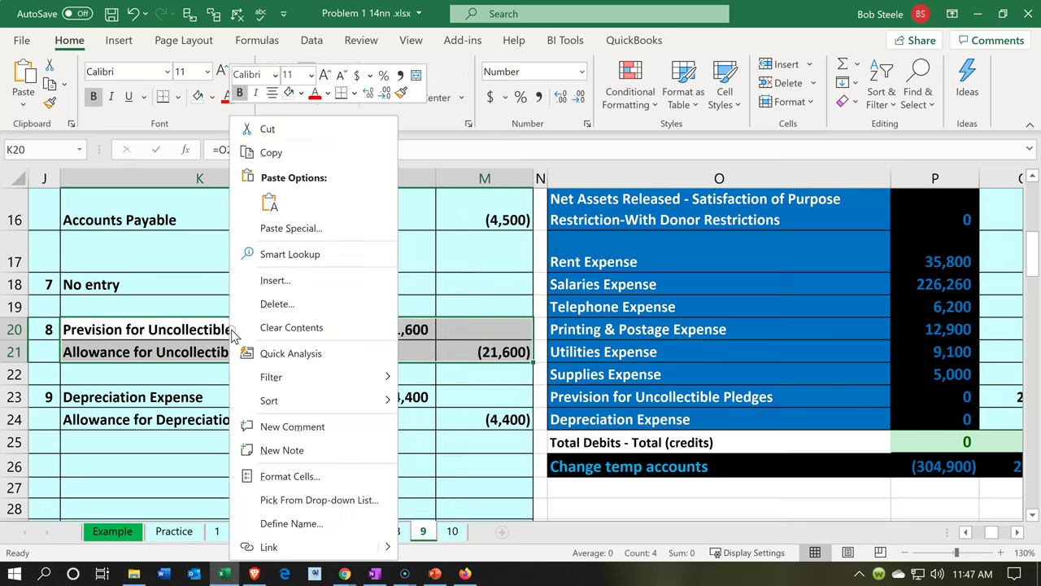
{"action": "left_click", "coordinate": [301, 94]}
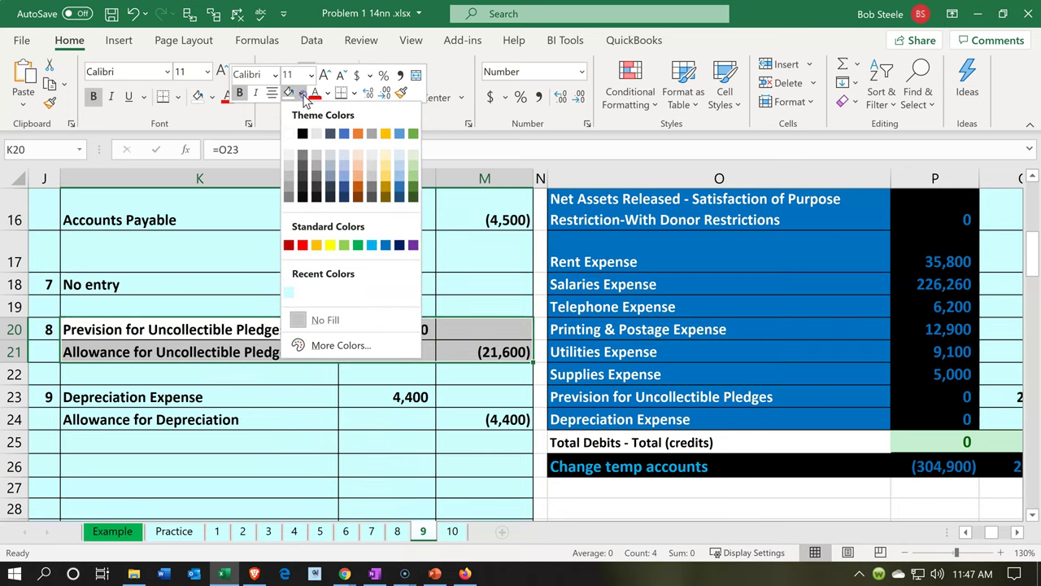
{"action": "left_click", "coordinate": [291, 297]}
{"action": "left_click", "coordinate": [192, 442]}
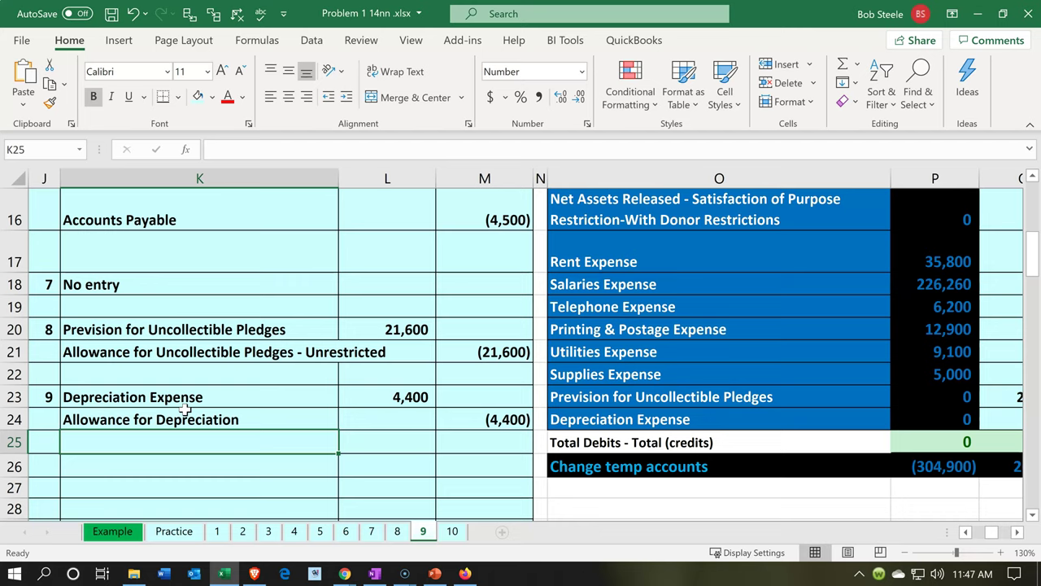
- Examine the depreciation entry and trace Equipment & Furniture and Allowance for Depreciation across the trial balance columns
{"action": "left_click", "coordinate": [185, 410]}
{"action": "key", "text": "Return"}
{"action": "scroll", "coordinate": [633, 362], "scroll_direction": "up", "scroll_amount": 5}
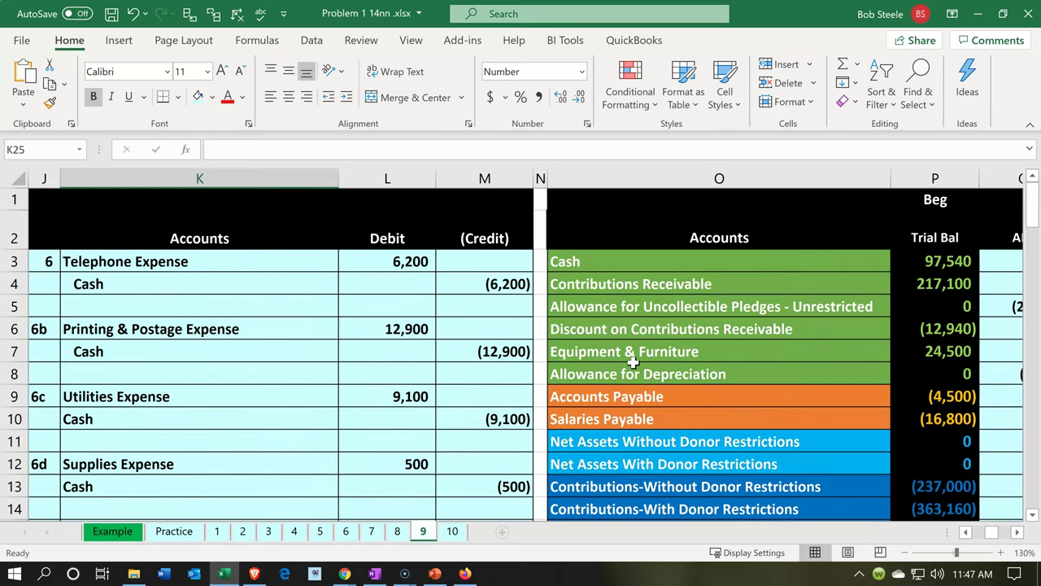
{"action": "left_click", "coordinate": [629, 357]}
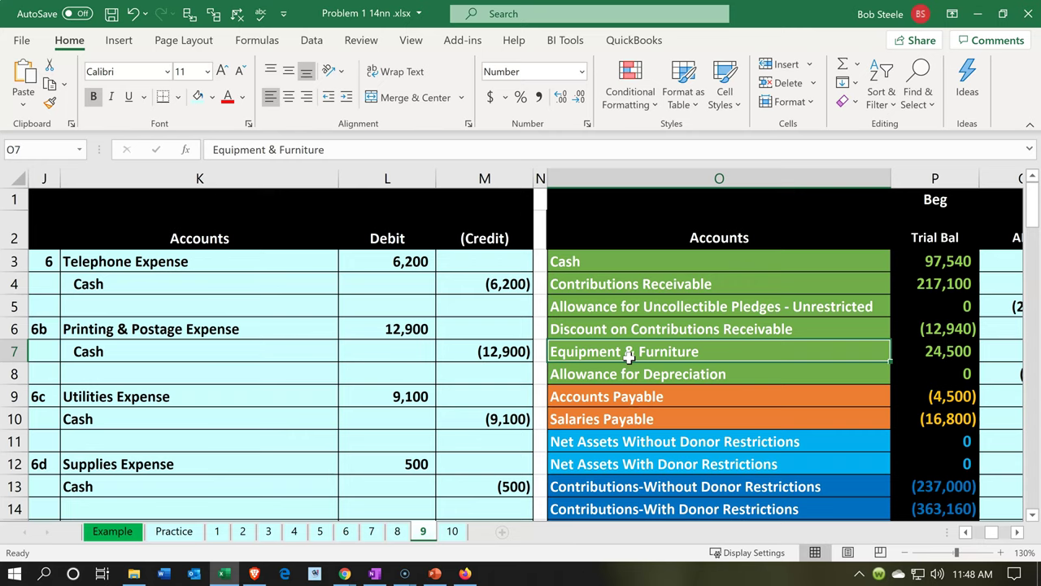
{"action": "key", "text": "Right"}
{"action": "key", "text": "Right"}
{"action": "key", "text": "Right"}
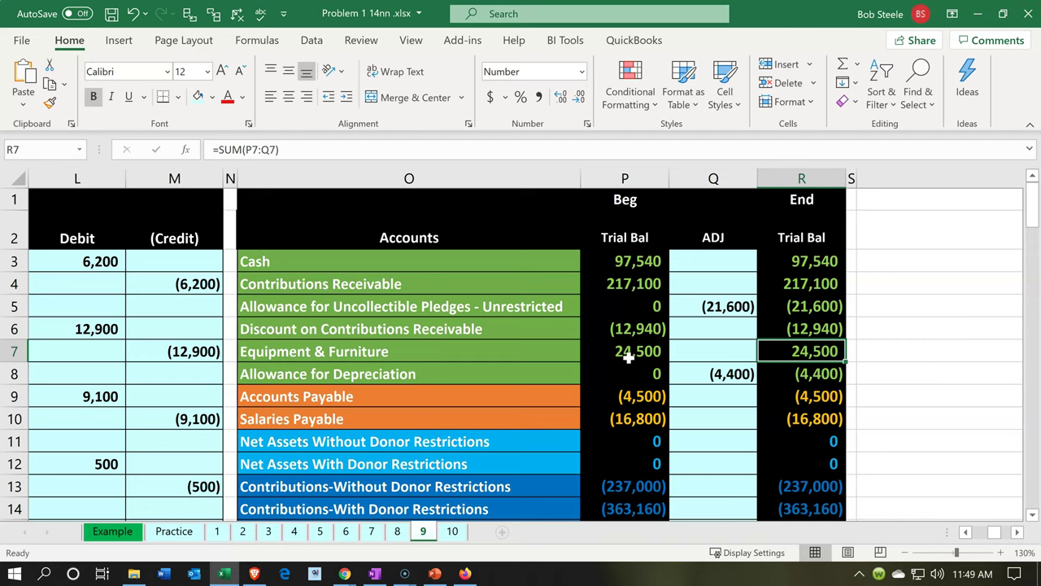
{"action": "key", "text": "Down"}
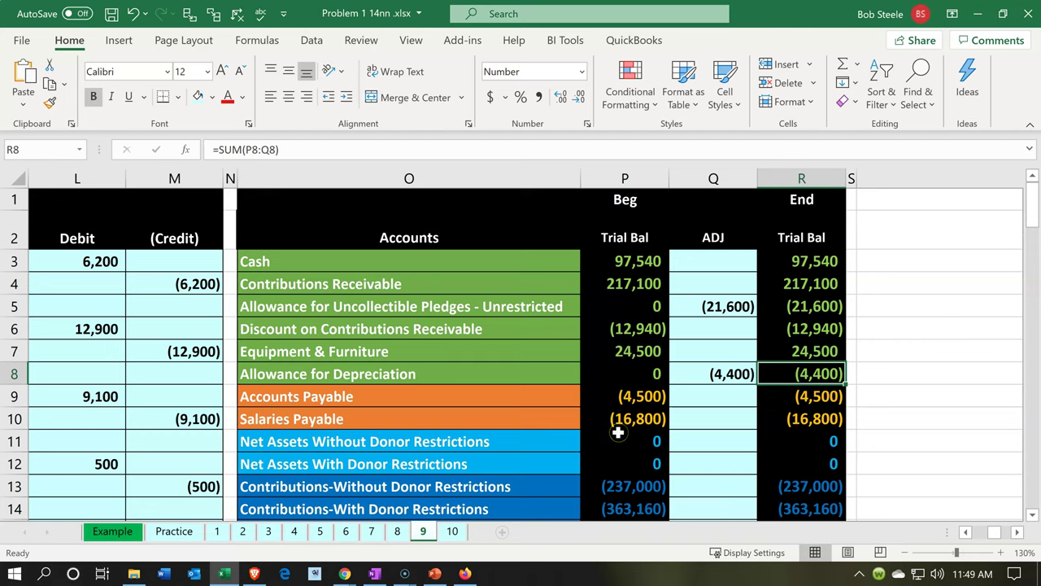
{"action": "key", "text": "Up"}
{"action": "key", "text": "Left"}
{"action": "key", "text": "Left"}
{"action": "key", "text": "Left"}
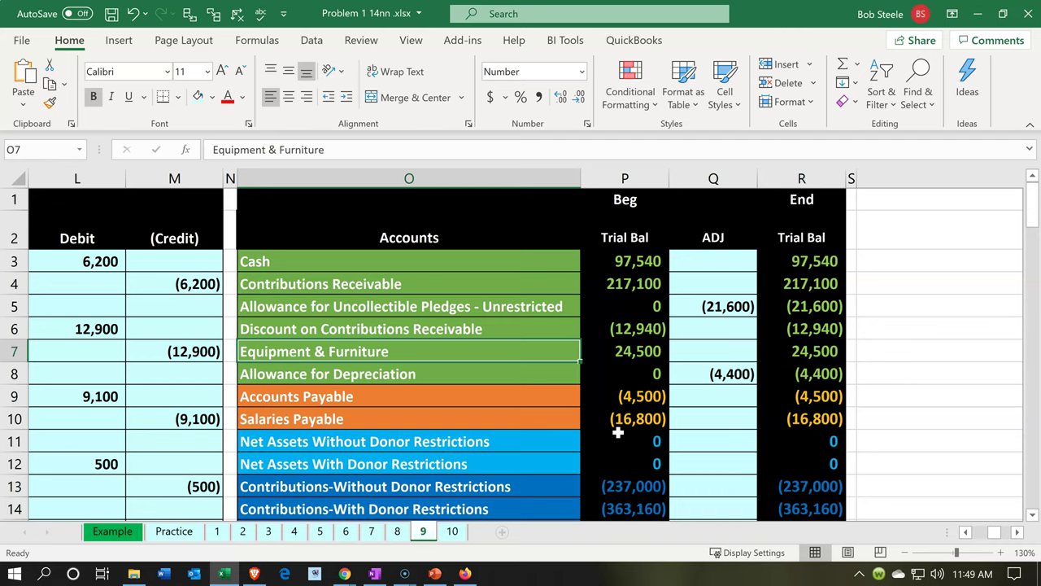
{"action": "key", "text": "Down"}
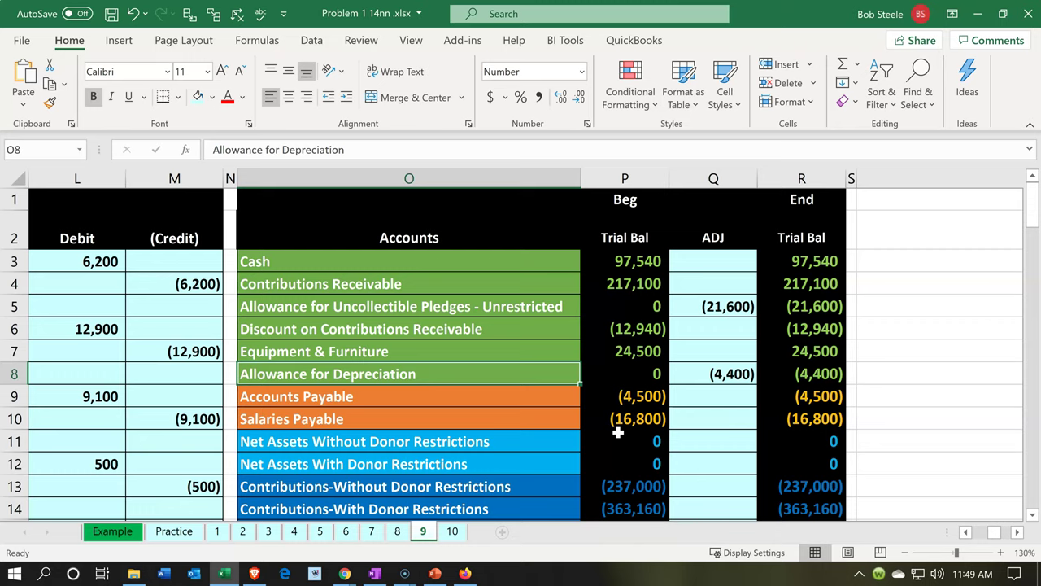
- Check the Depreciation Expense adjustment in Q24 and the ending balances of Equipment & Furniture and Allowance for Depreciation in R7 and R8
{"action": "scroll", "coordinate": [619, 433], "scroll_direction": "down", "scroll_amount": 3}
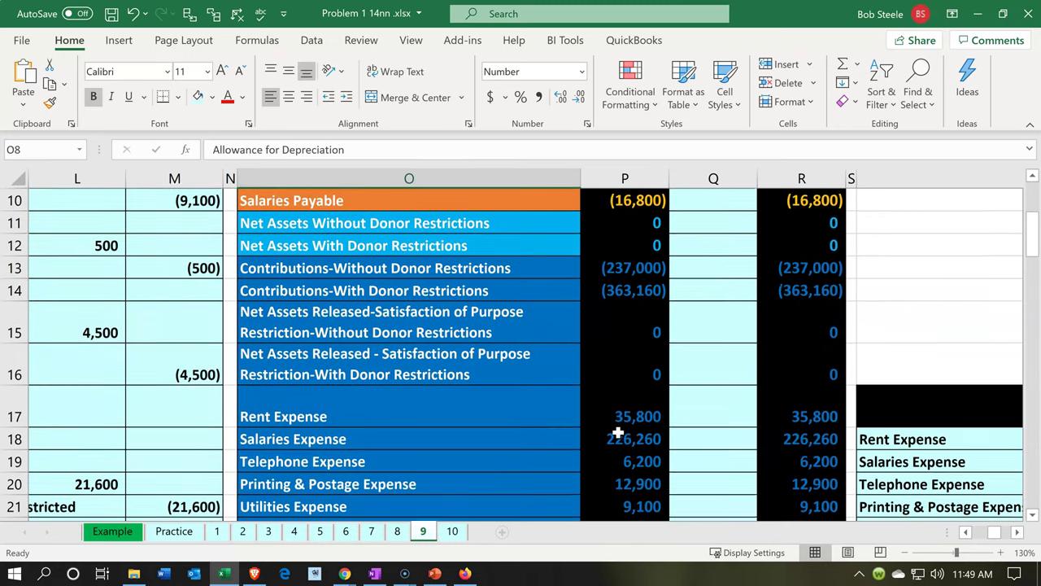
{"action": "scroll", "coordinate": [619, 432], "scroll_direction": "down", "scroll_amount": 1}
{"action": "scroll", "coordinate": [618, 433], "scroll_direction": "down", "scroll_amount": 1}
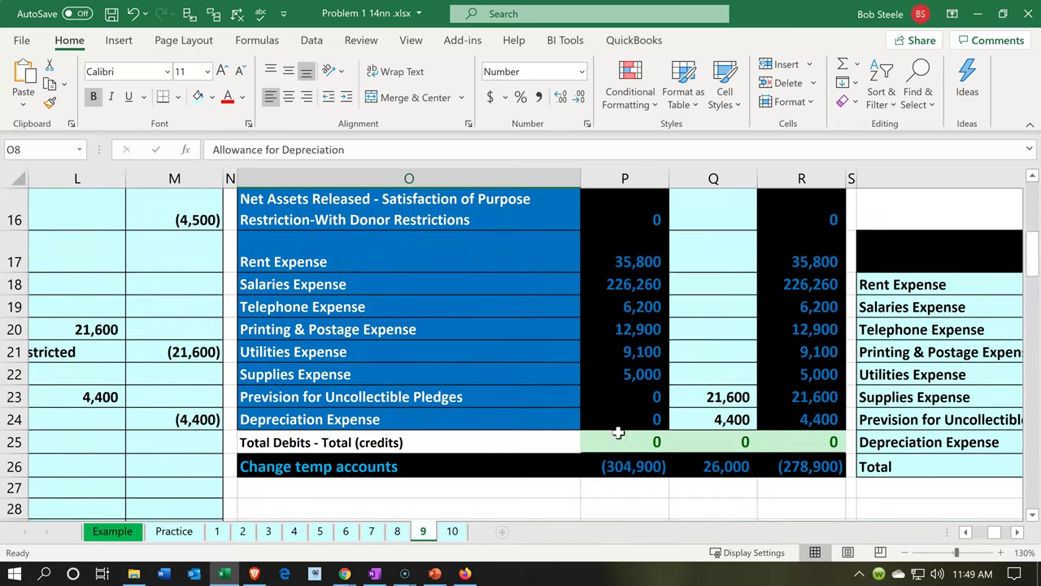
{"action": "left_click", "coordinate": [697, 422]}
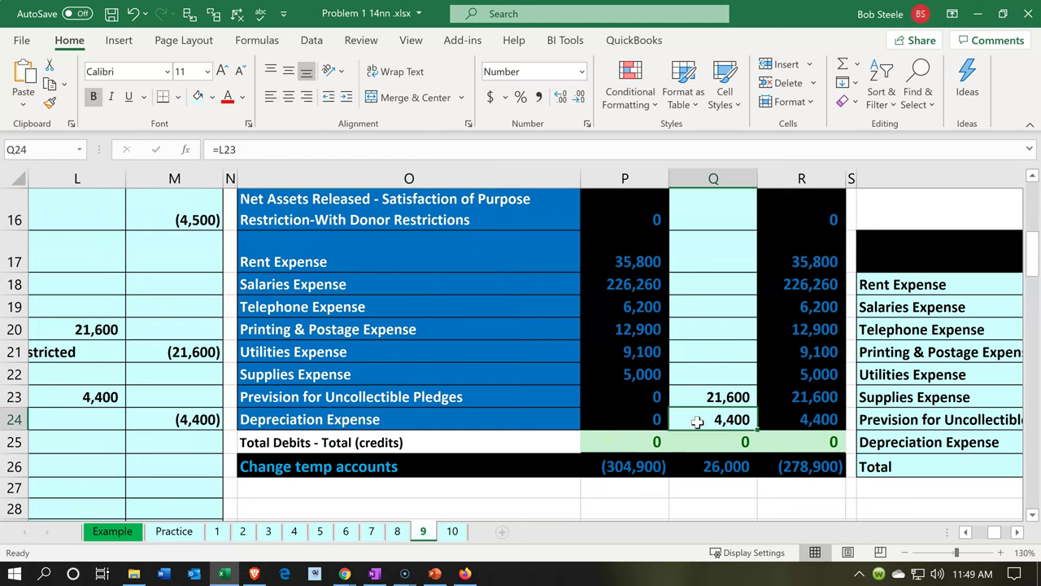
{"action": "scroll", "coordinate": [697, 421], "scroll_direction": "up", "scroll_amount": 4}
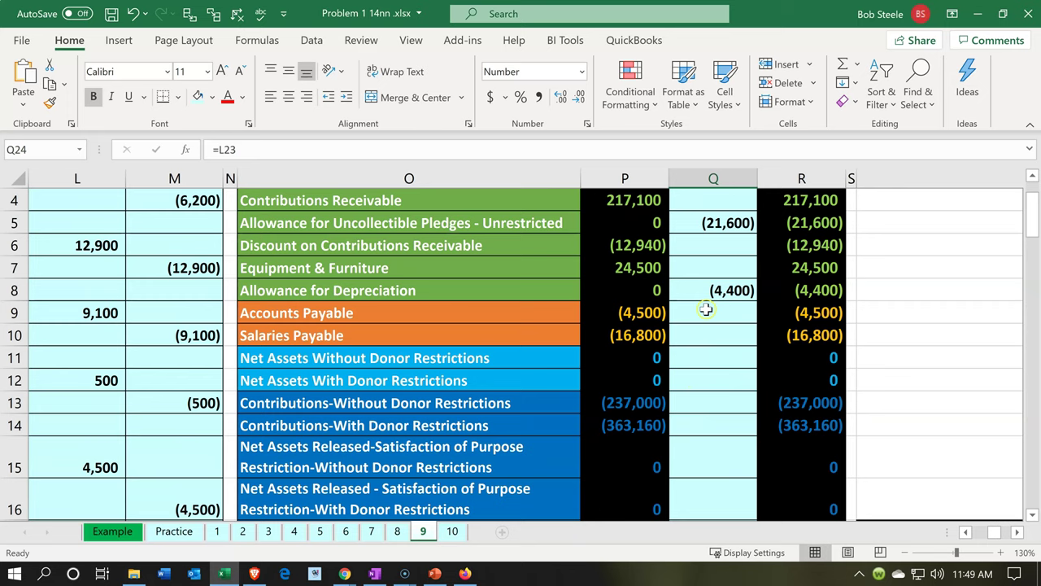
{"action": "left_click", "coordinate": [779, 287]}
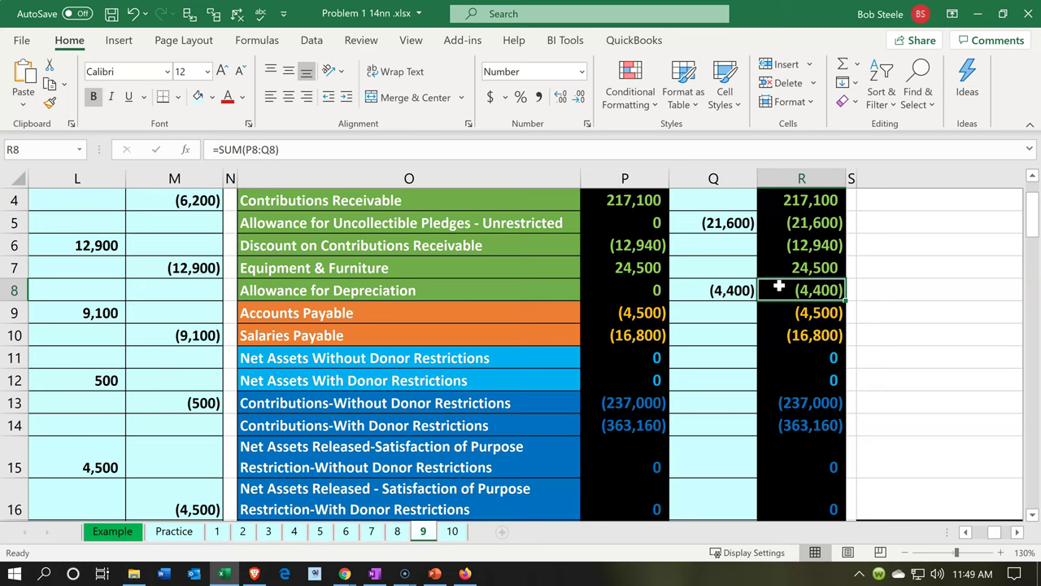
{"action": "key", "text": "Up"}
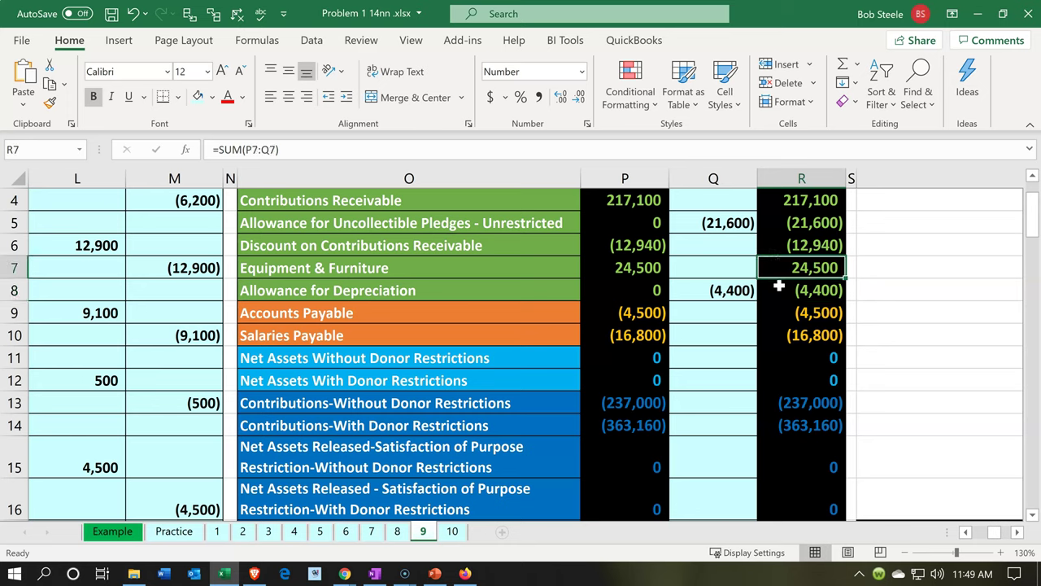
{"action": "key", "text": "Down"}
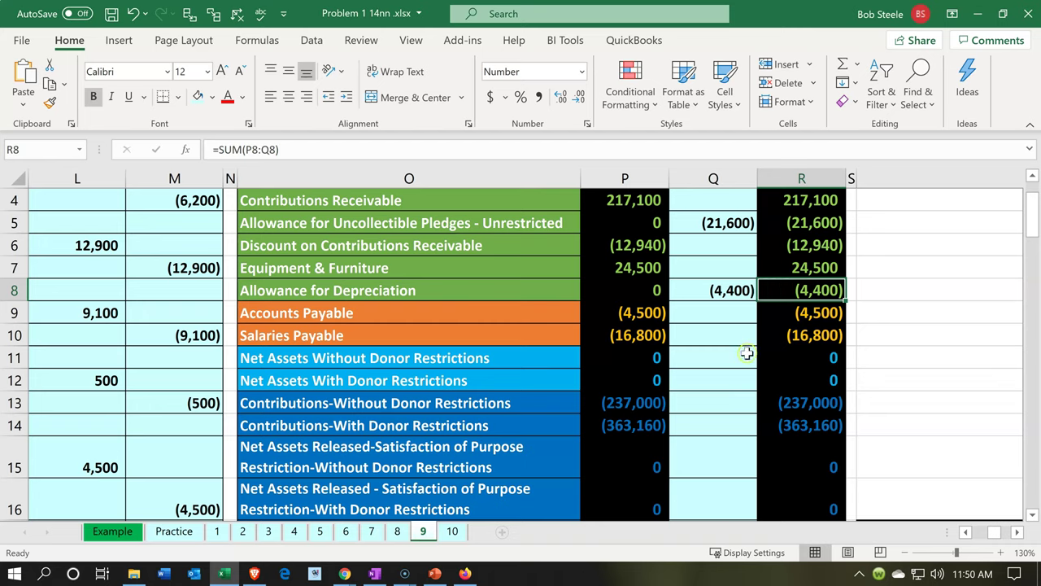
- Switch to Xero in the browser, open the Journal Report from the accounting reports, and start a new manual journal
{"action": "left_click", "coordinate": [220, 572]}
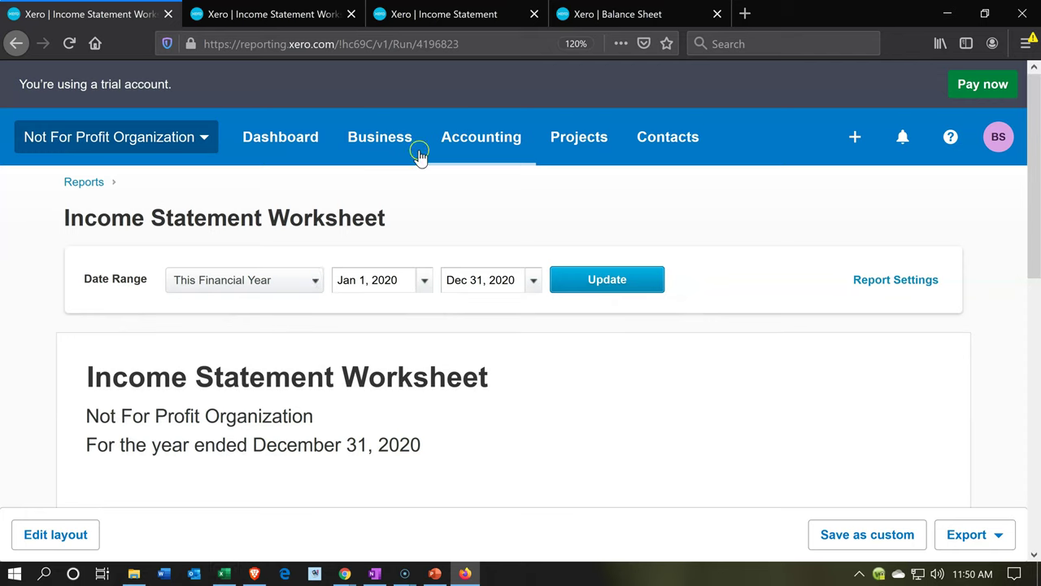
{"action": "left_click", "coordinate": [463, 152]}
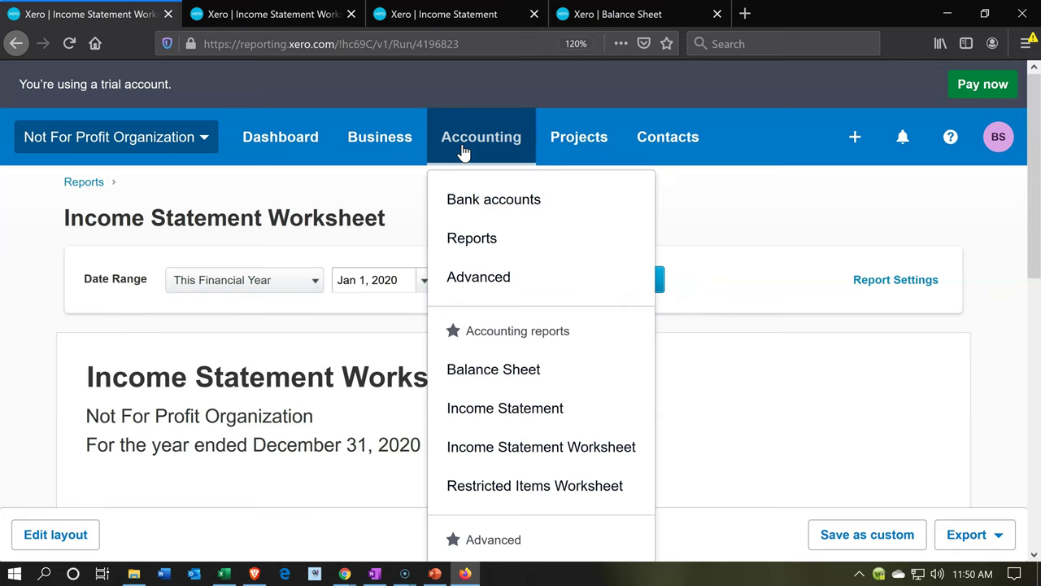
{"action": "left_click", "coordinate": [482, 252]}
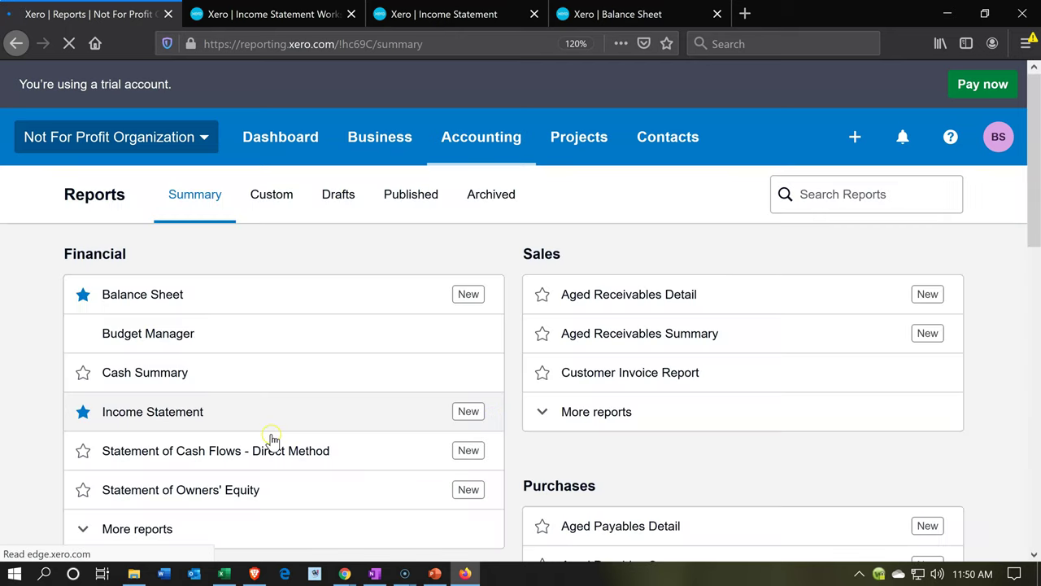
{"action": "scroll", "coordinate": [273, 439], "scroll_direction": "down", "scroll_amount": 4}
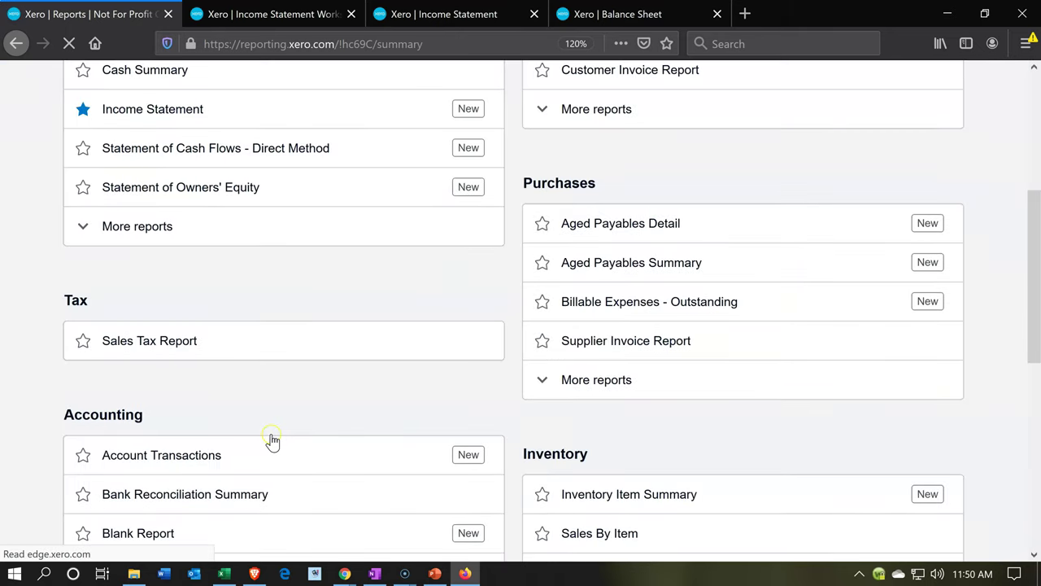
{"action": "scroll", "coordinate": [273, 441], "scroll_direction": "down", "scroll_amount": 3}
{"action": "scroll", "coordinate": [273, 441], "scroll_direction": "down", "scroll_amount": 4}
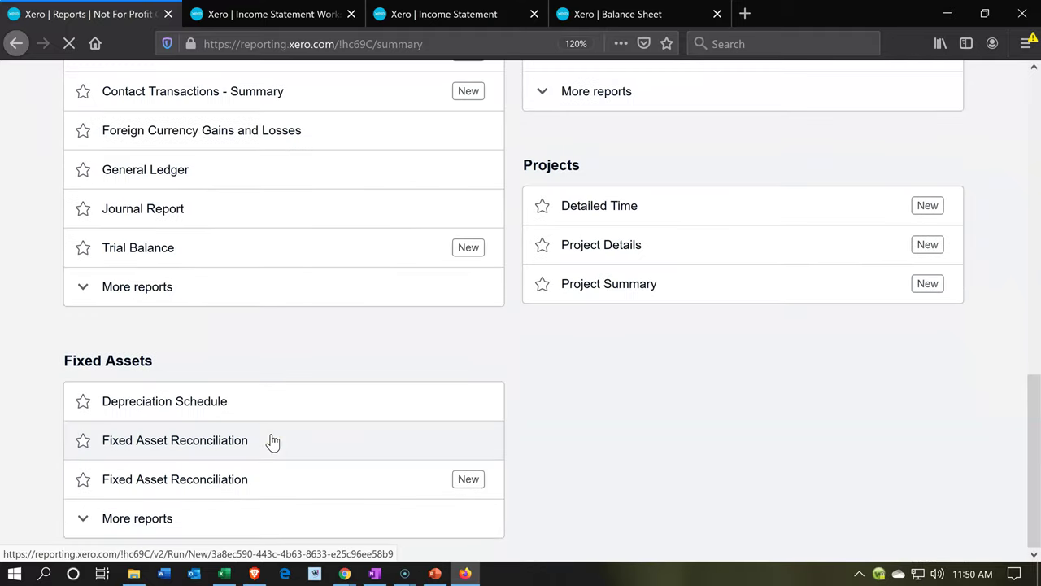
{"action": "scroll", "coordinate": [236, 366], "scroll_direction": "up", "scroll_amount": 1}
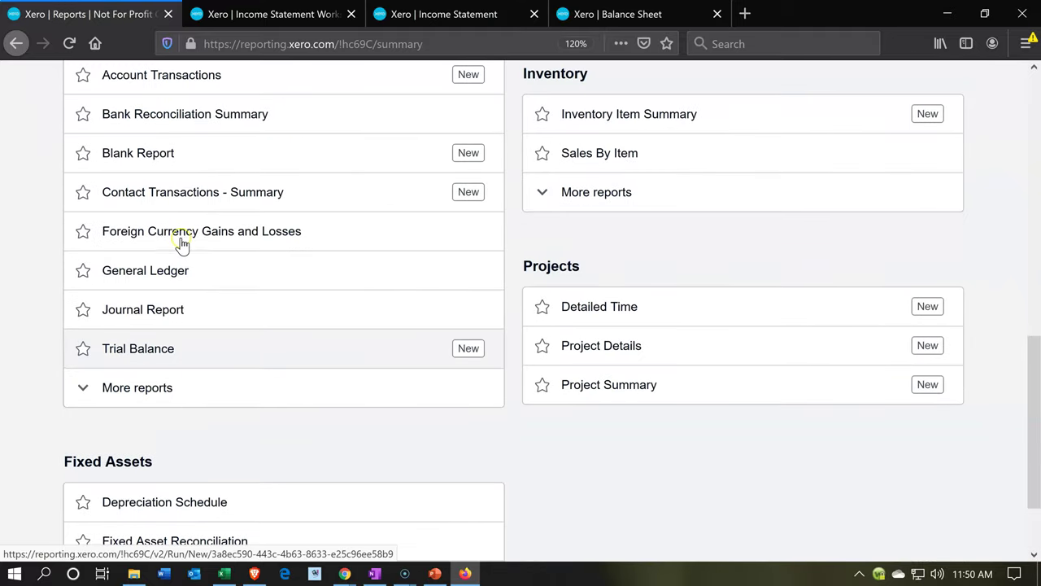
{"action": "left_click", "coordinate": [174, 317]}
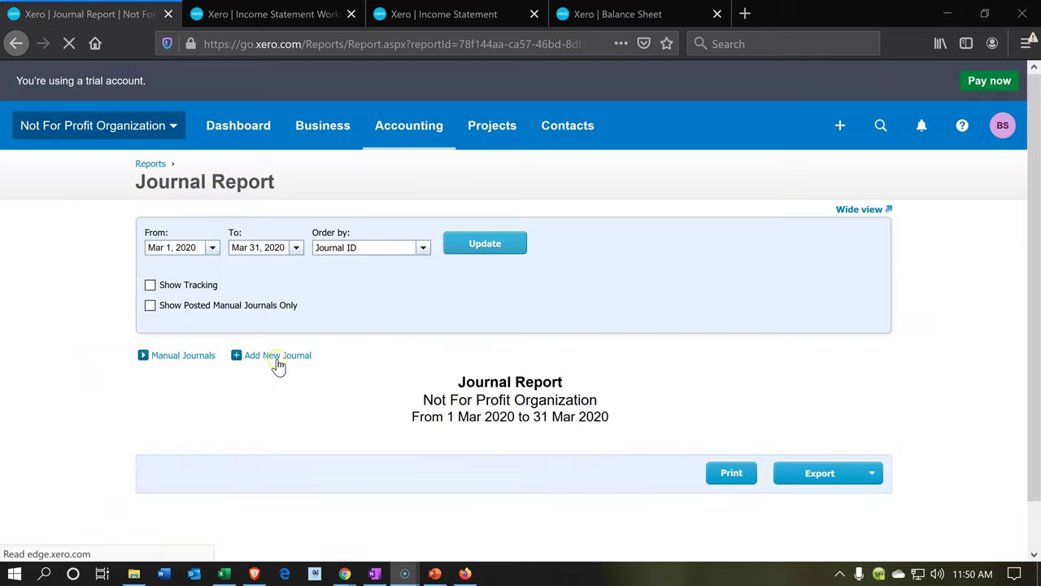
{"action": "left_click", "coordinate": [265, 353]}
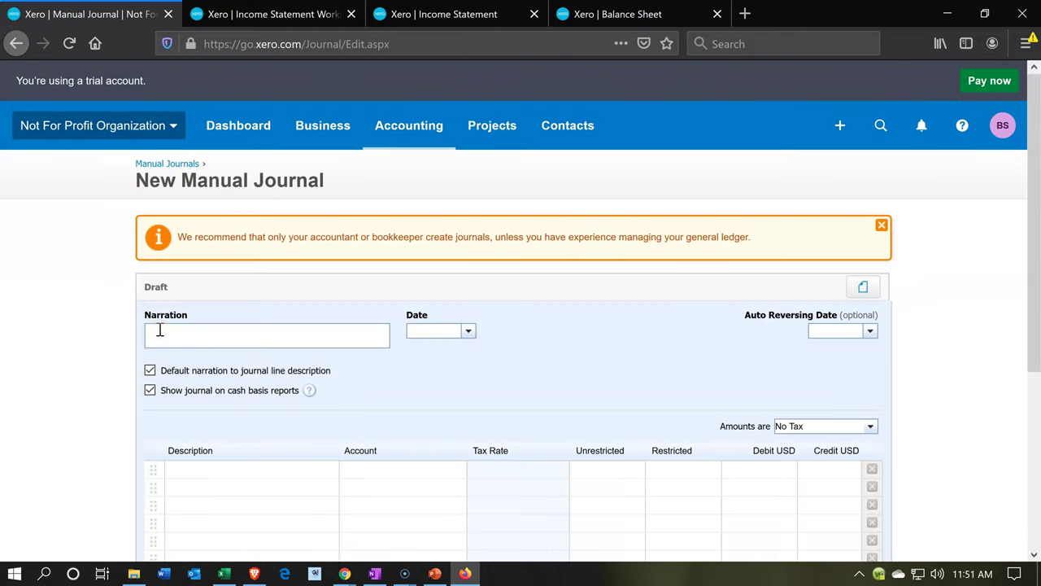
- Set the new manual journal's narration to "Adj Entry Depreciation" and its date to Jan 31, 2020
{"action": "type", "text": "Adj Entry Depreciation"}
{"action": "left_click", "coordinate": [469, 334]}
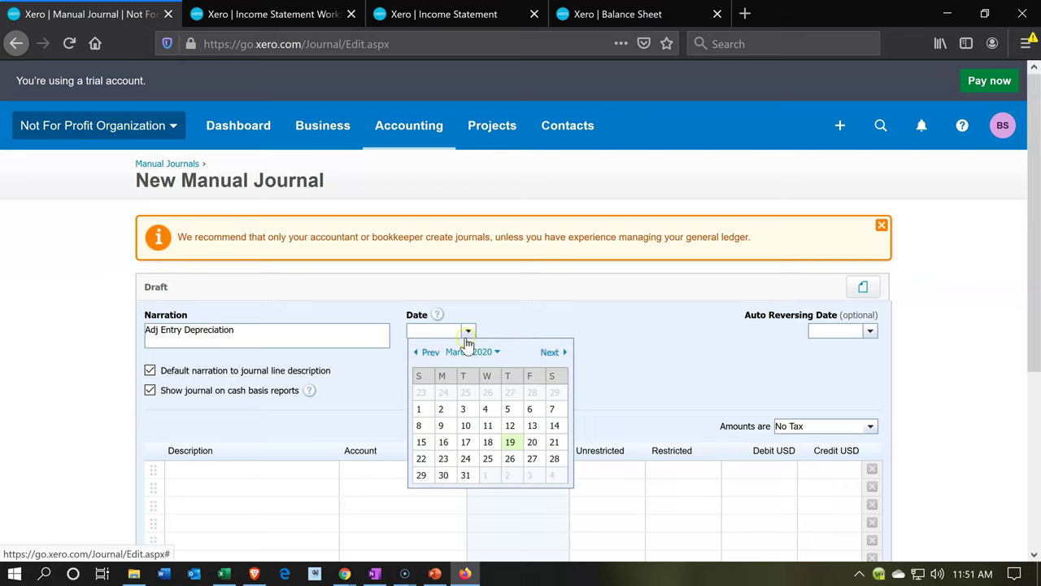
{"action": "left_click", "coordinate": [417, 353]}
{"action": "left_click", "coordinate": [417, 353]}
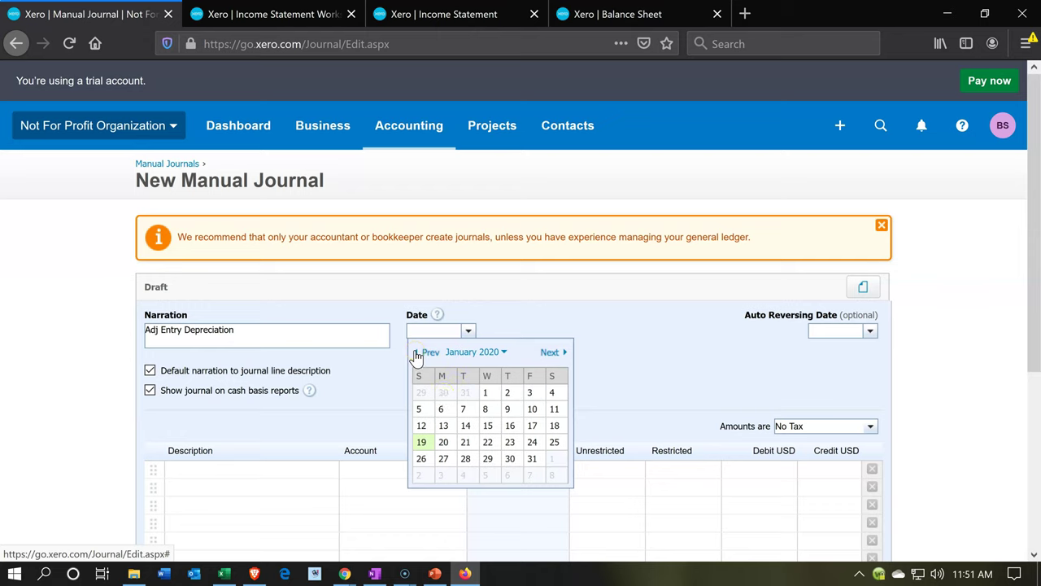
{"action": "left_click", "coordinate": [536, 462]}
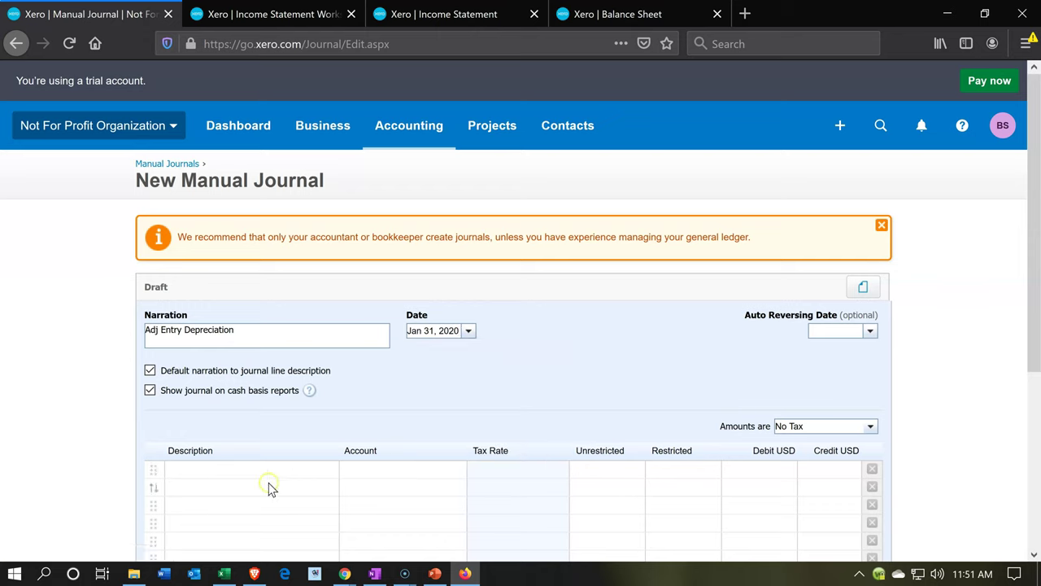
- Fill the first journal line with the default narration as description and the account 7000 - Depreciation
{"action": "left_click", "coordinate": [238, 471]}
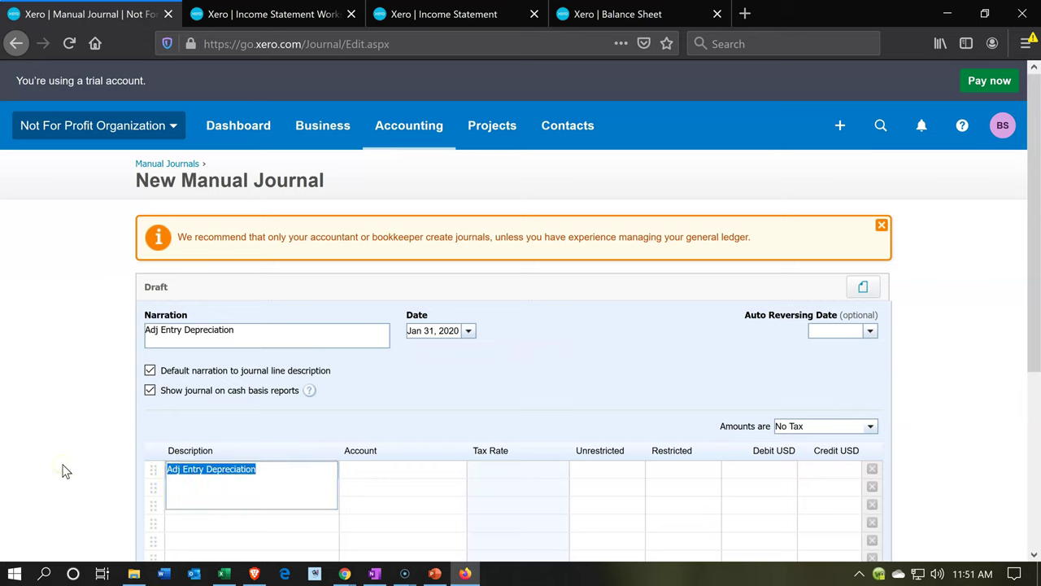
{"action": "key", "text": "Tab"}
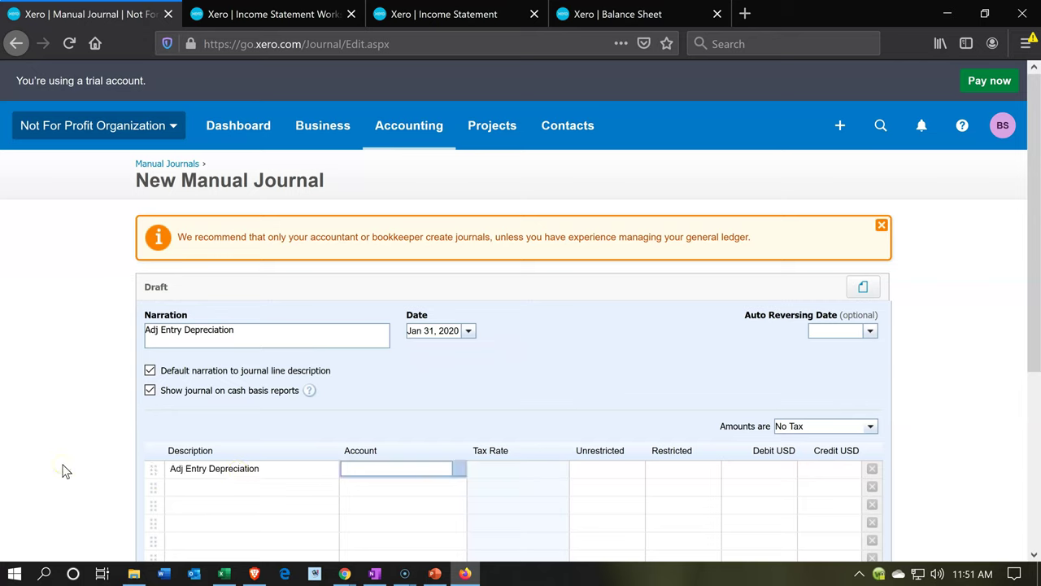
{"action": "left_click", "coordinate": [458, 472]}
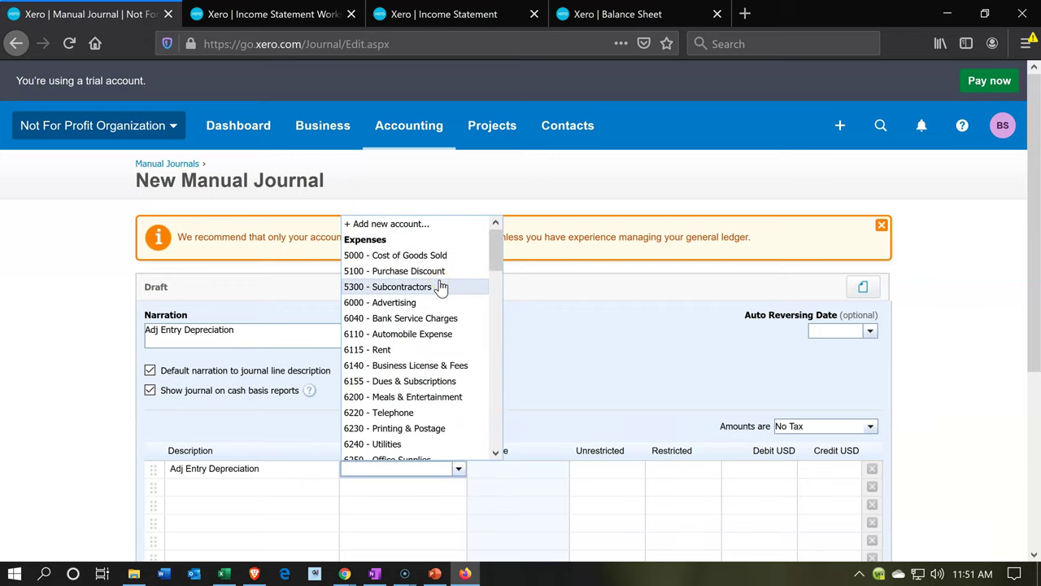
{"action": "scroll", "coordinate": [435, 293], "scroll_direction": "down", "scroll_amount": 2}
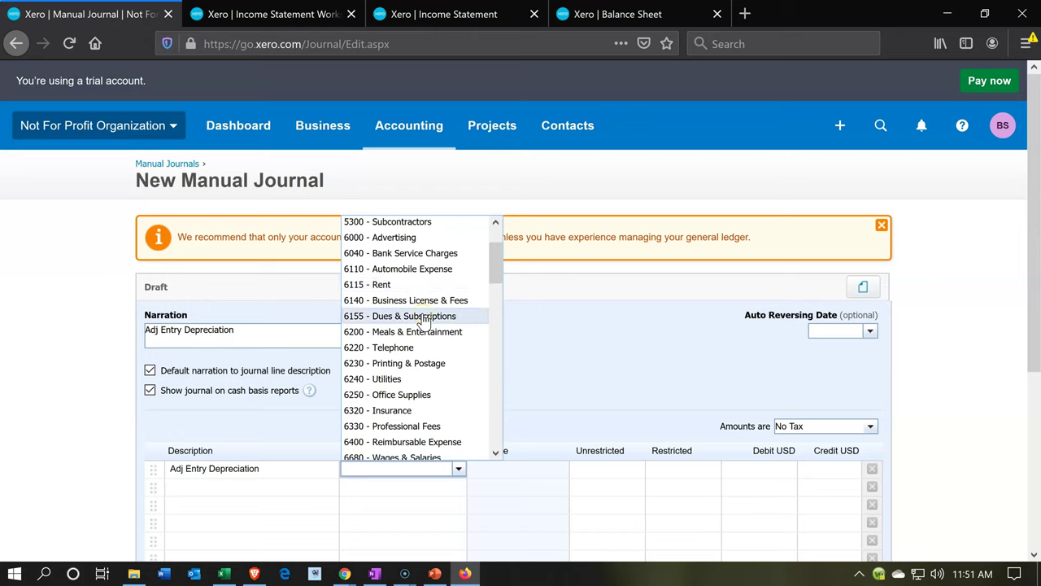
{"action": "scroll", "coordinate": [425, 319], "scroll_direction": "down", "scroll_amount": 2}
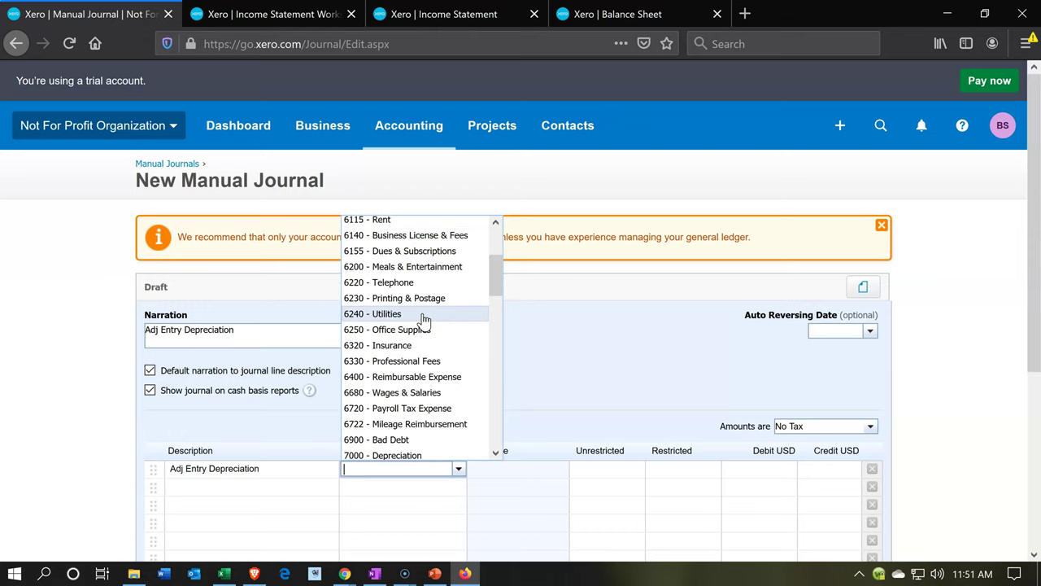
{"action": "scroll", "coordinate": [425, 319], "scroll_direction": "down", "scroll_amount": 2}
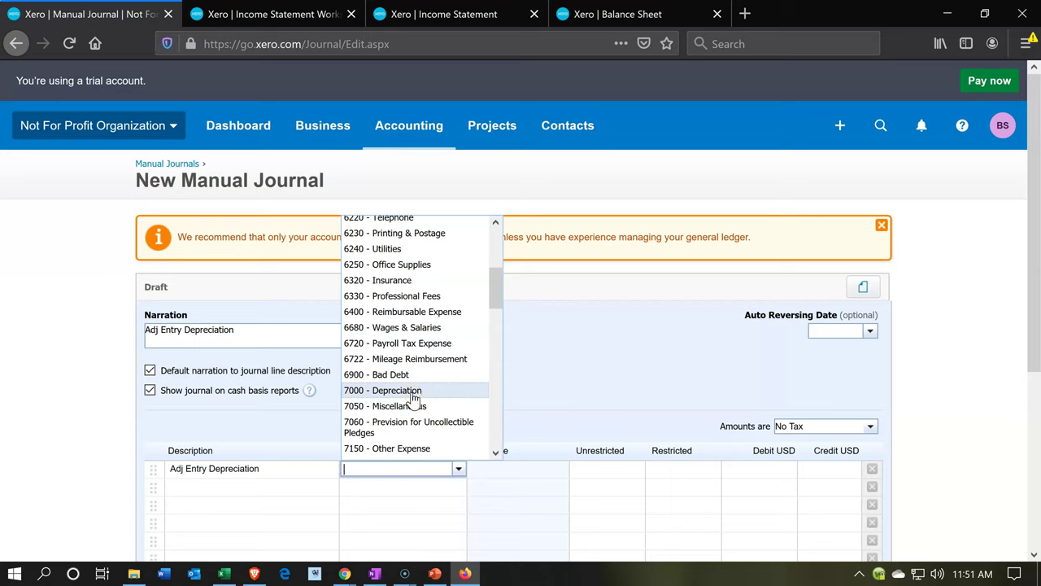
{"action": "left_click", "coordinate": [413, 394]}
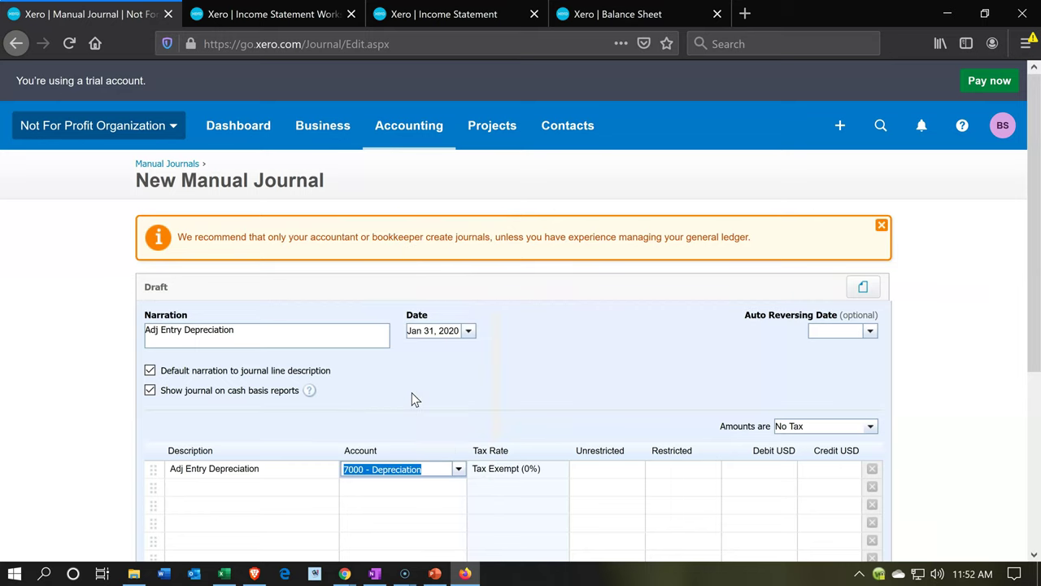
- Check the depreciation amount in the Excel trial balance, then enter a debit of 4400 on the journal's Depreciation line in Xero
{"action": "key", "text": "Tab"}
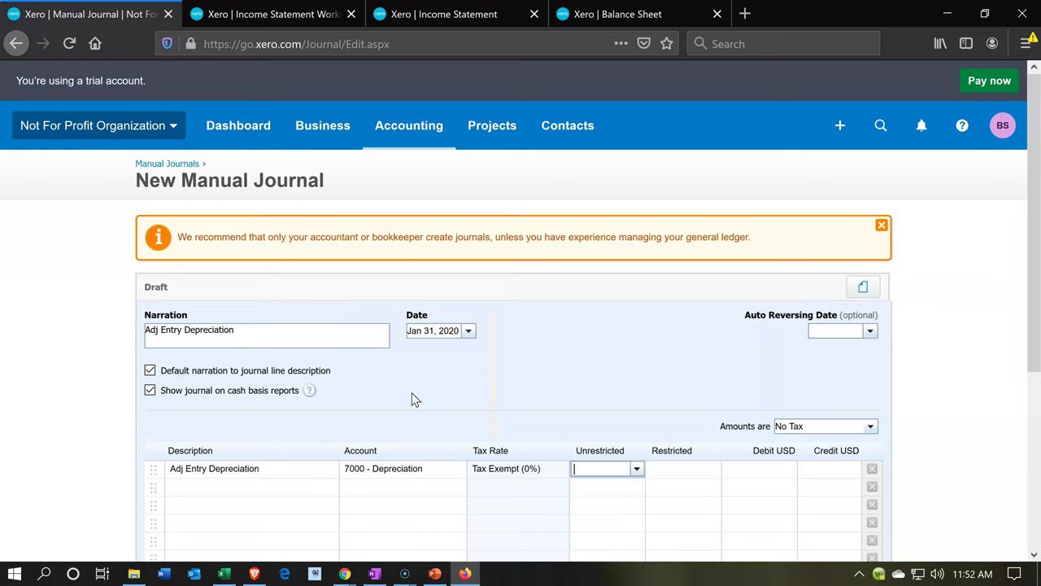
{"action": "key", "text": "Tab"}
{"action": "key", "text": "Tab"}
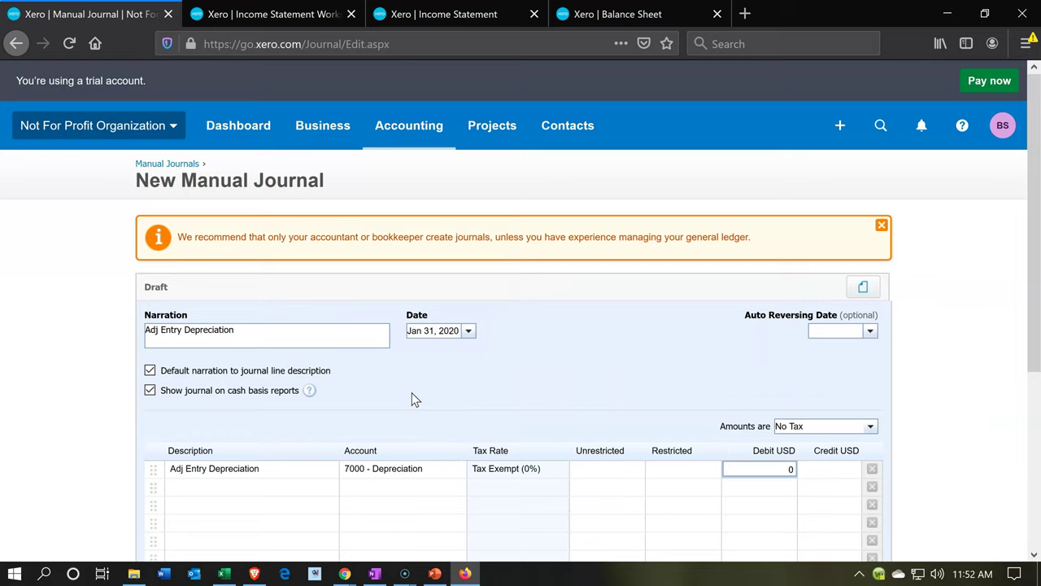
{"action": "scroll", "coordinate": [456, 418], "scroll_direction": "down", "scroll_amount": 2}
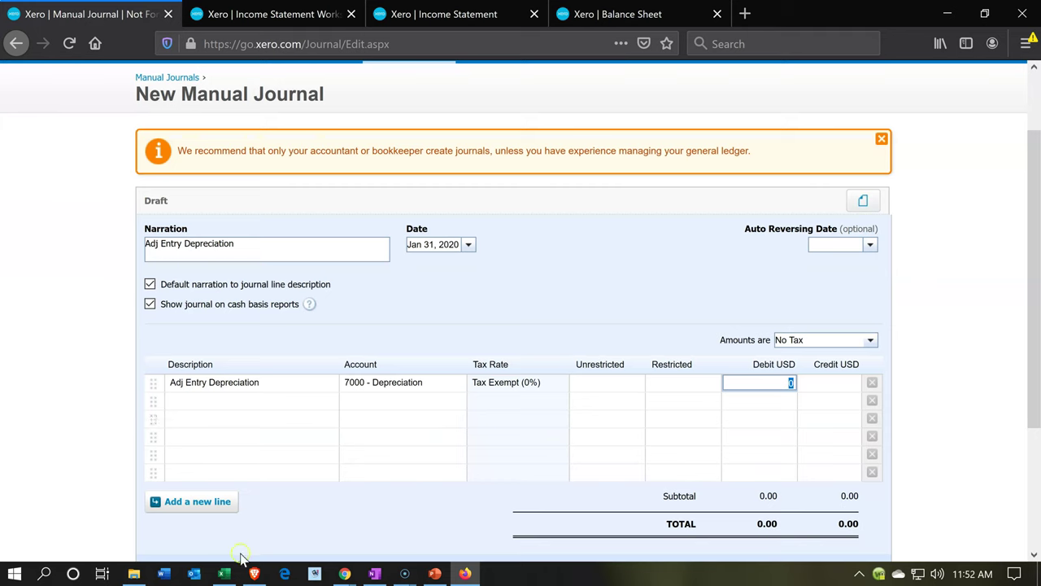
{"action": "left_click", "coordinate": [226, 574]}
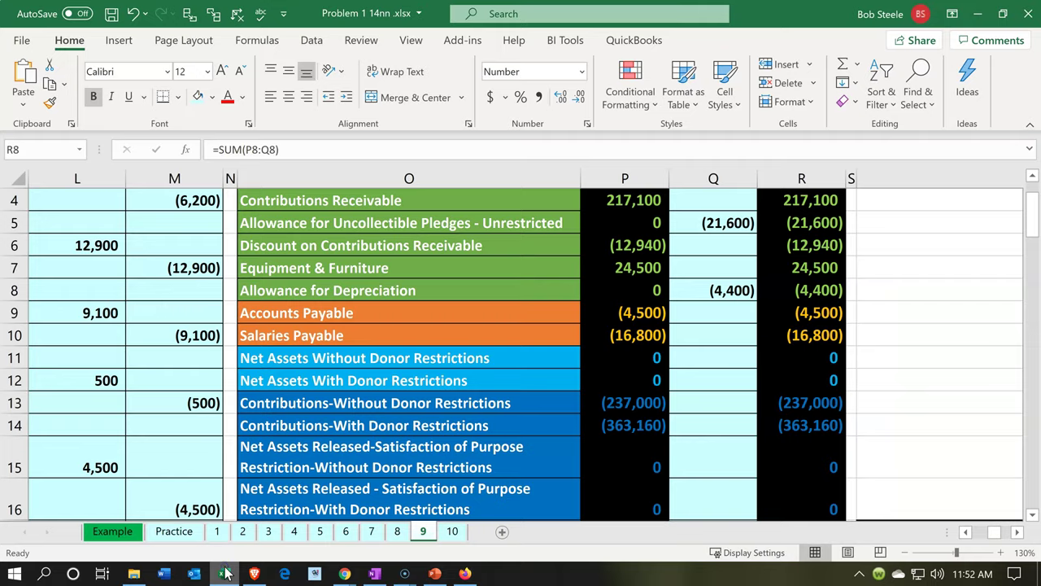
{"action": "left_click", "coordinate": [464, 573]}
{"action": "left_click", "coordinate": [747, 385]}
{"action": "type", "text": "4400"}
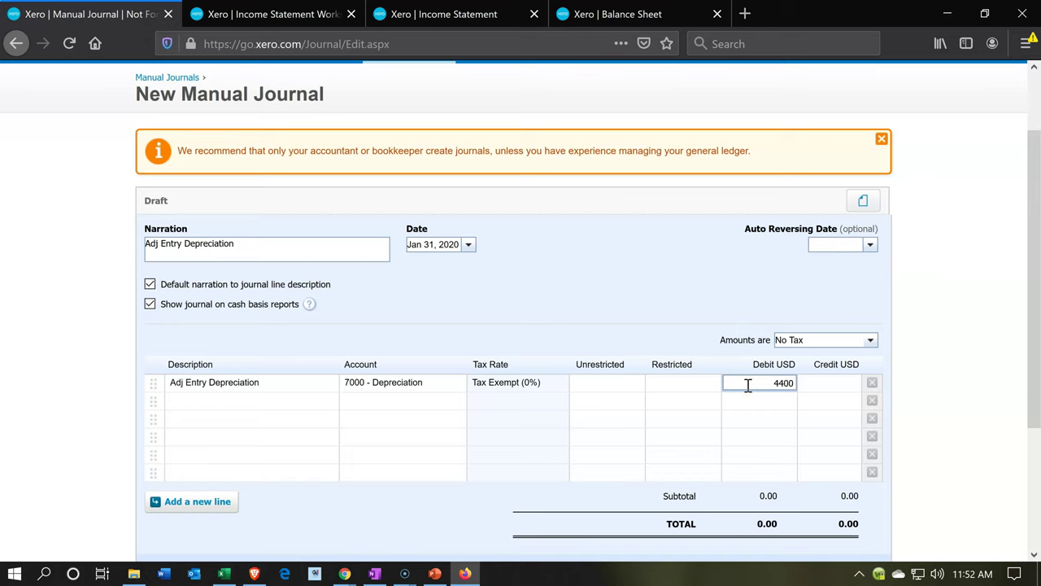
{"action": "key", "text": "Tab"}
- Fill the second journal line with the default description and account 1521 - Less-Accumulated Depreciation: Computer & Office Equipment for the balancing credit
{"action": "key", "text": "Tab"}
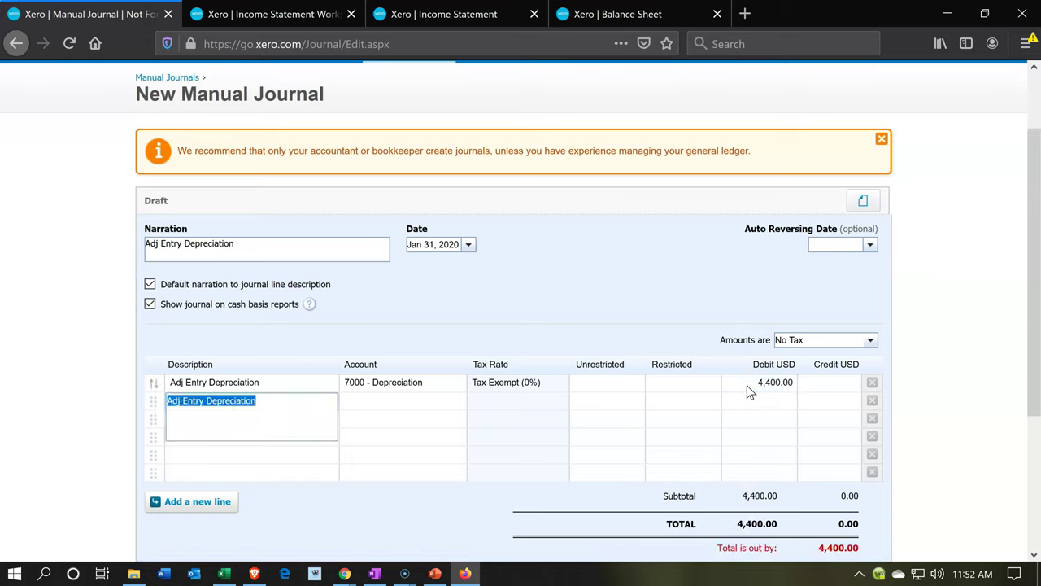
{"action": "key", "text": "Tab"}
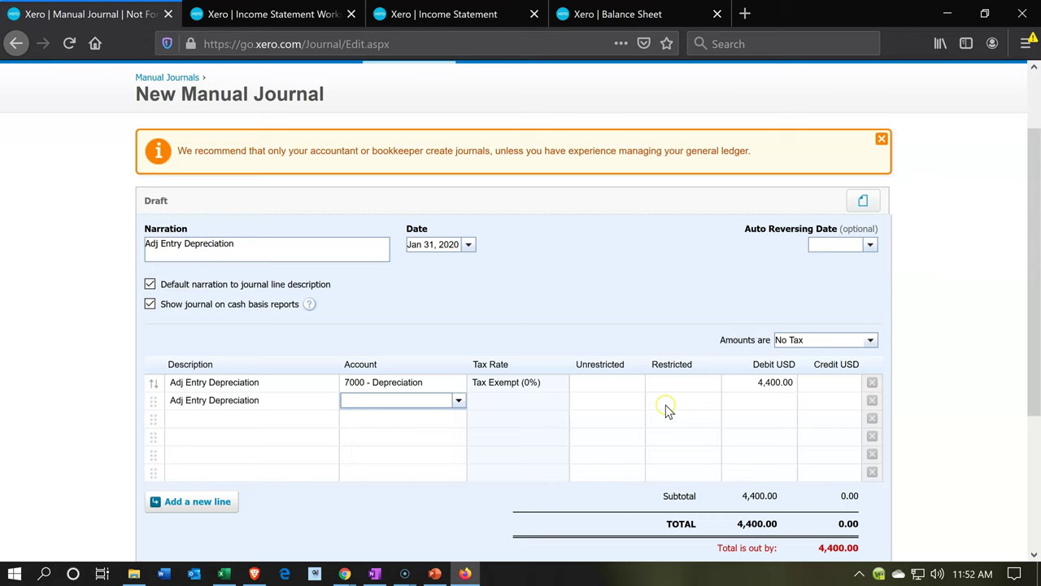
{"action": "left_click", "coordinate": [460, 401]}
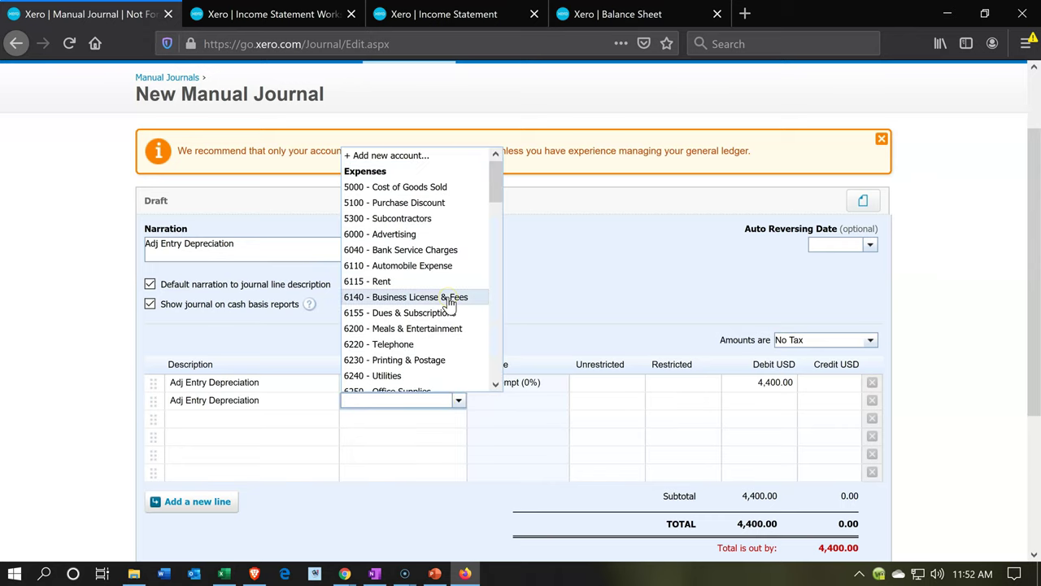
{"action": "scroll", "coordinate": [449, 303], "scroll_direction": "down", "scroll_amount": 3}
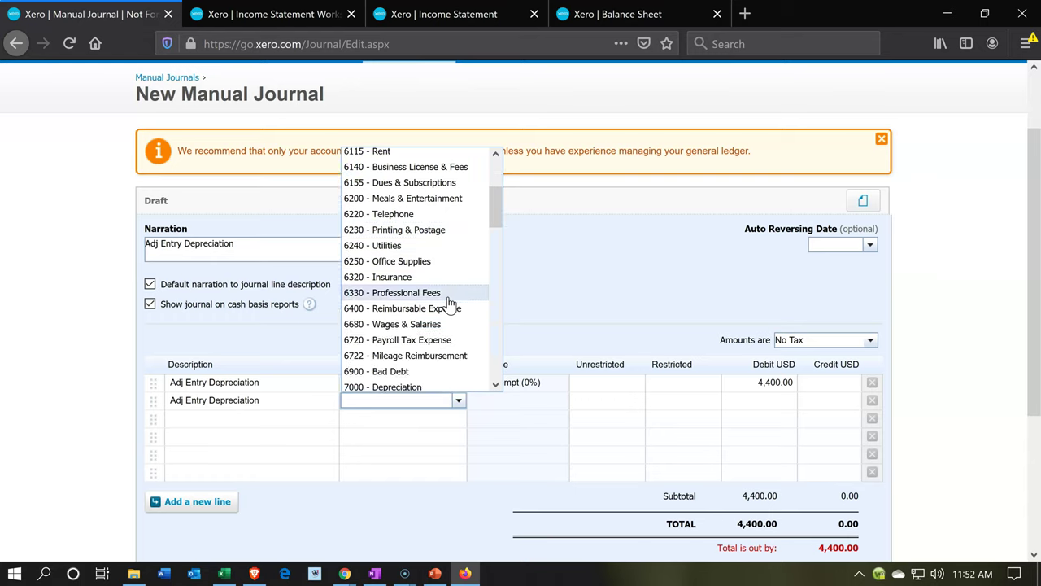
{"action": "scroll", "coordinate": [449, 303], "scroll_direction": "down", "scroll_amount": 5}
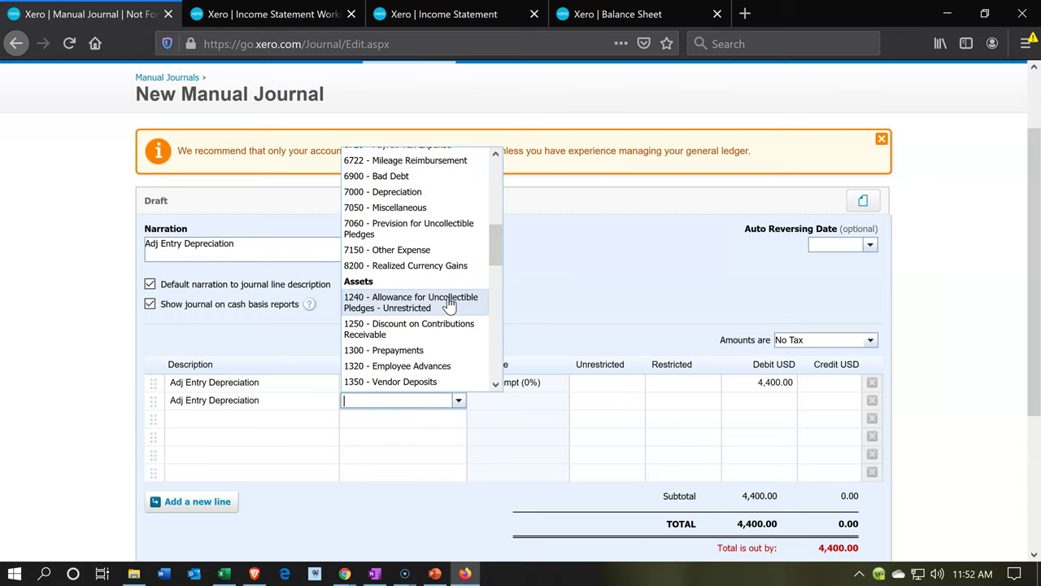
{"action": "scroll", "coordinate": [449, 304], "scroll_direction": "down", "scroll_amount": 1}
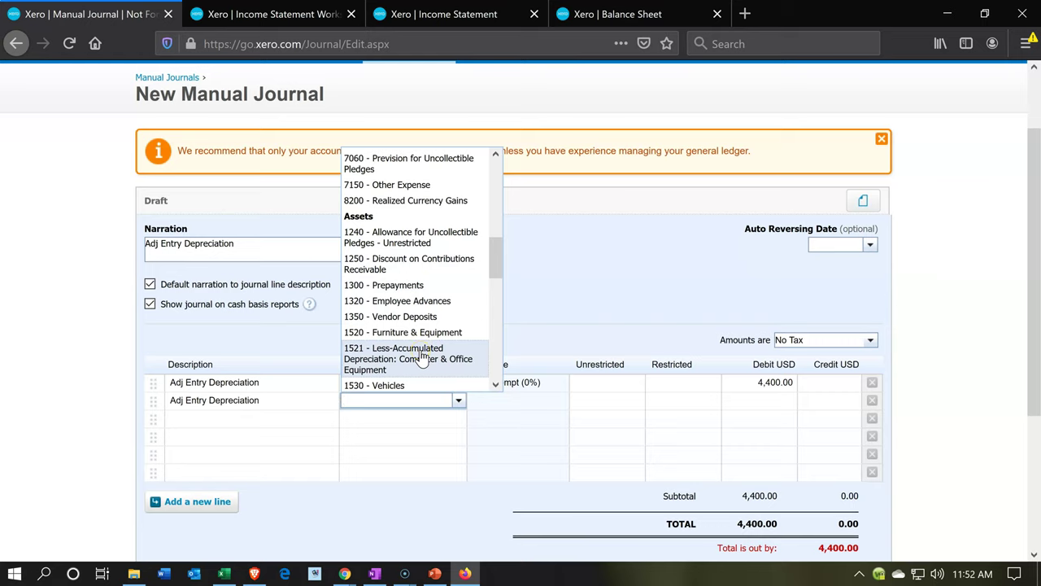
{"action": "scroll", "coordinate": [420, 358], "scroll_direction": "down", "scroll_amount": 2}
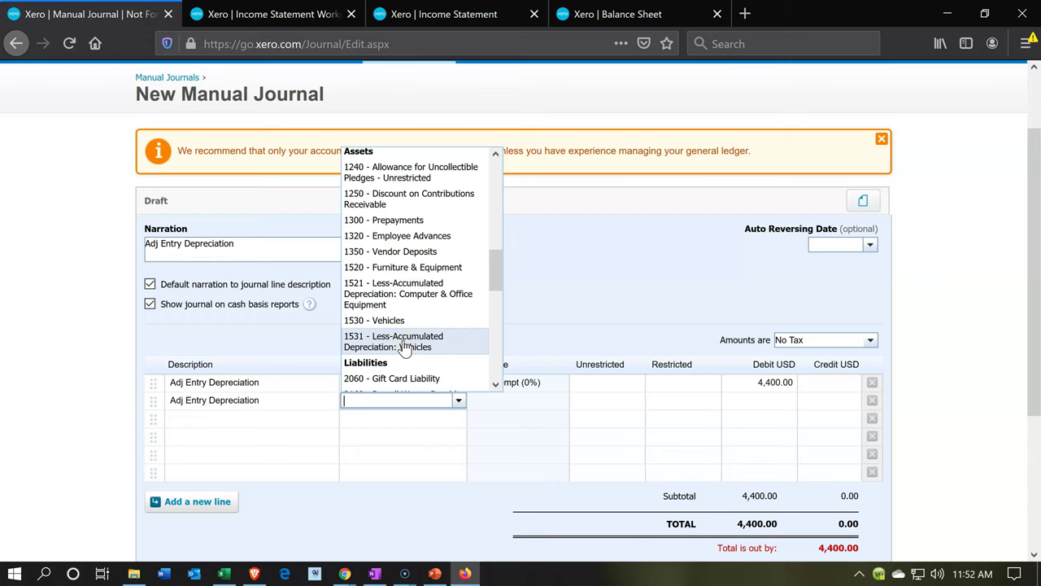
{"action": "scroll", "coordinate": [404, 346], "scroll_direction": "up", "scroll_amount": 2}
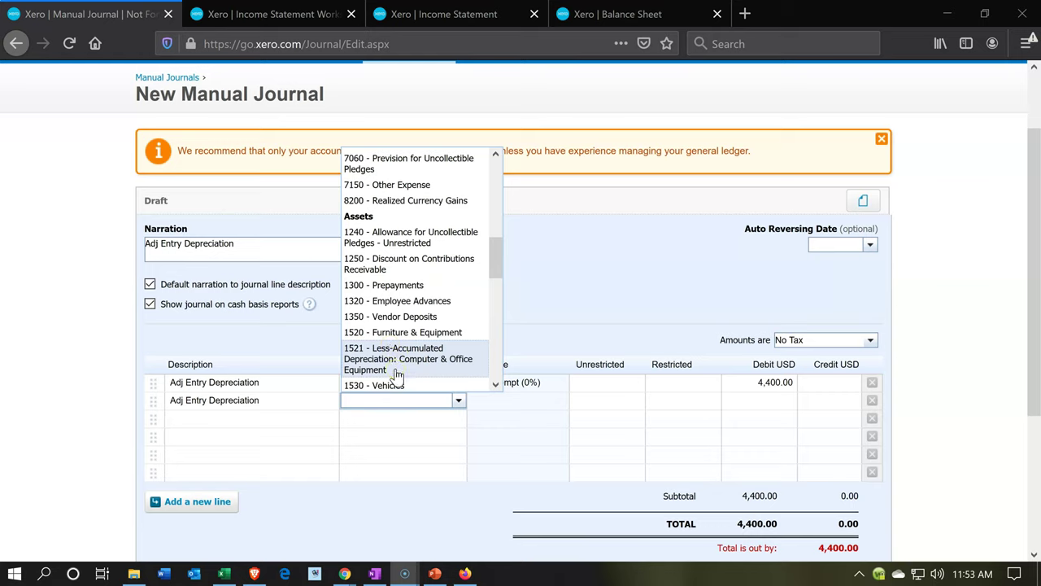
{"action": "left_click", "coordinate": [396, 368]}
{"action": "left_click", "coordinate": [397, 368]}
{"action": "left_click", "coordinate": [407, 369]}
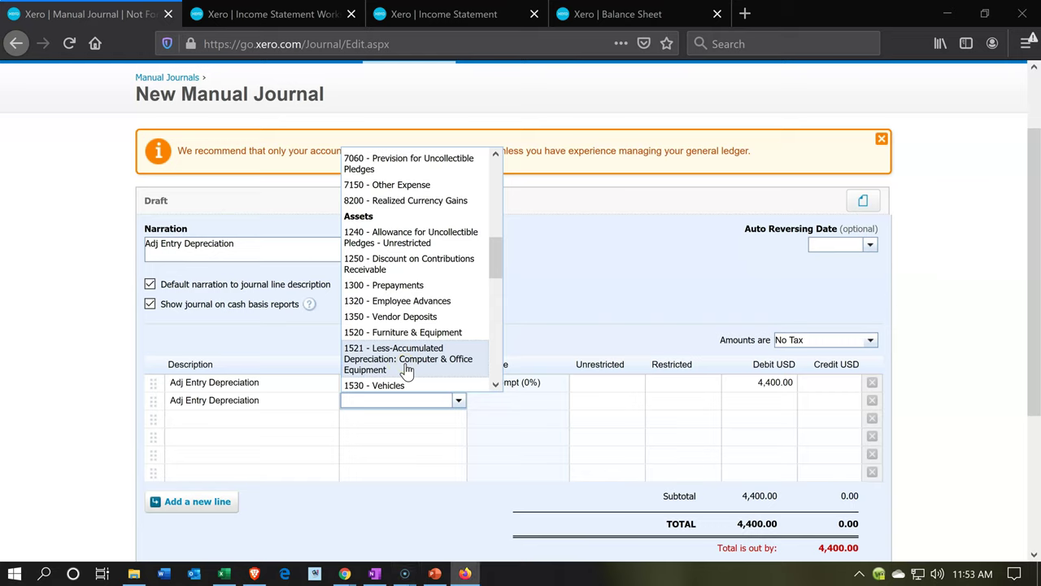
{"action": "left_click", "coordinate": [407, 369]}
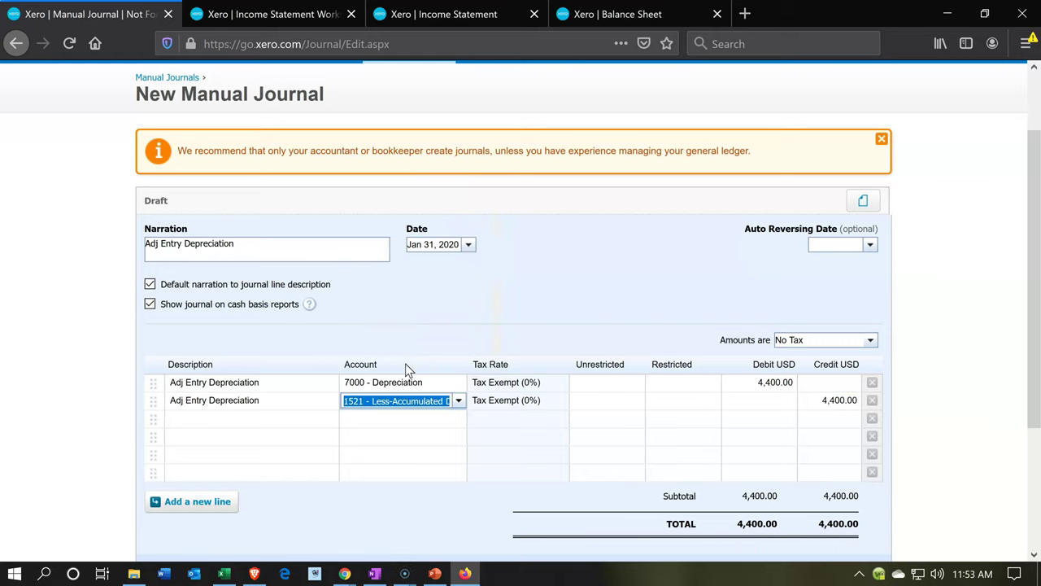
{"action": "key", "text": "Tab"}
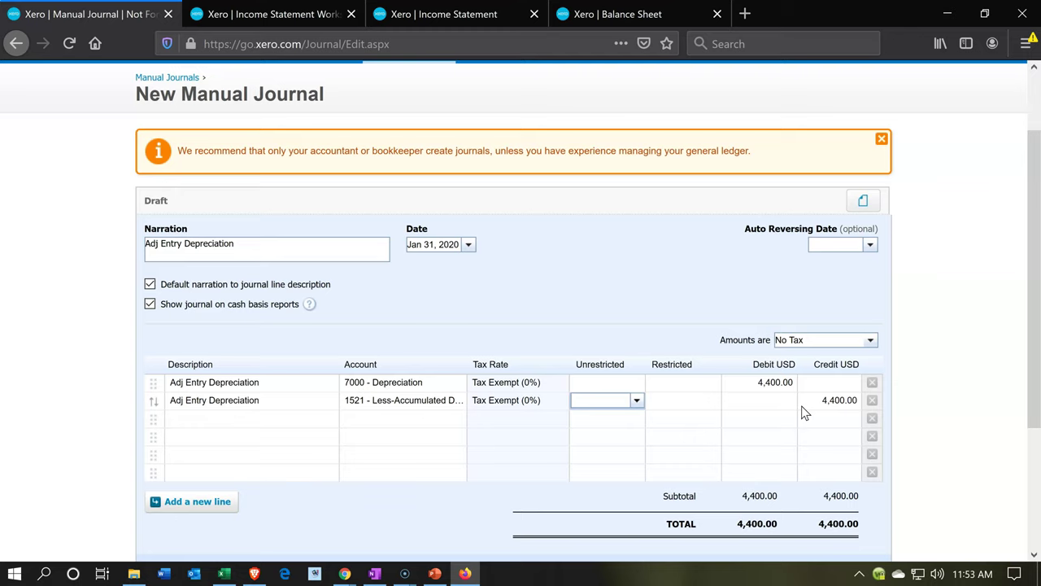
- Post the depreciation manual journal
{"action": "scroll", "coordinate": [802, 413], "scroll_direction": "down", "scroll_amount": 2}
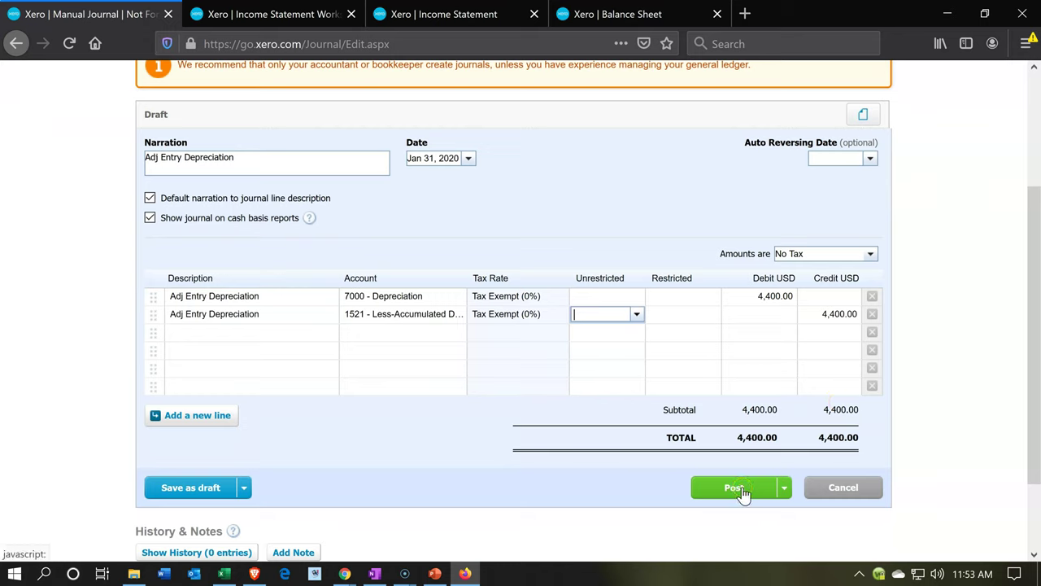
{"action": "left_click", "coordinate": [742, 488]}
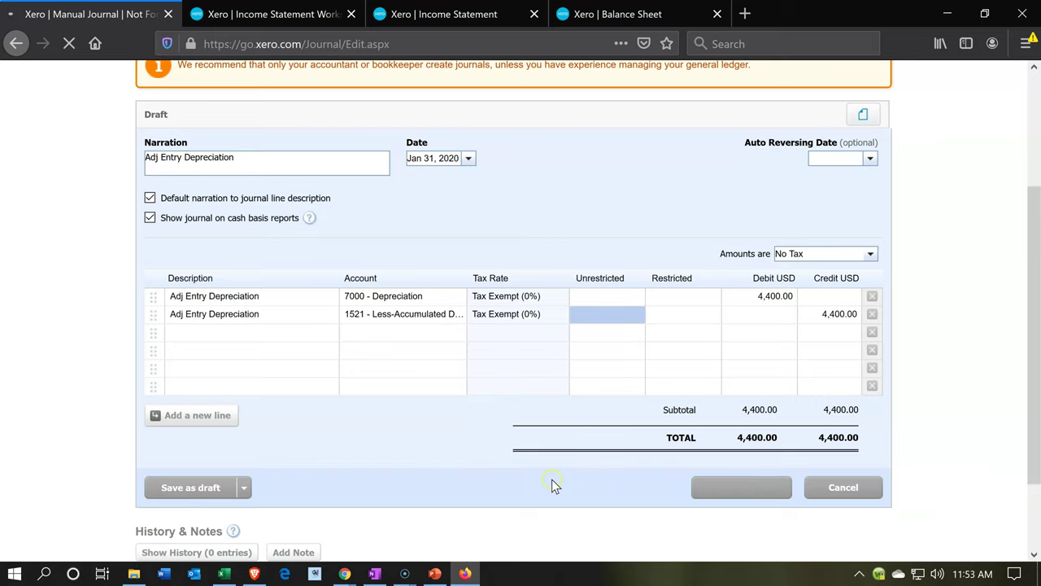
{"action": "scroll", "coordinate": [551, 480], "scroll_direction": "up", "scroll_amount": 2}
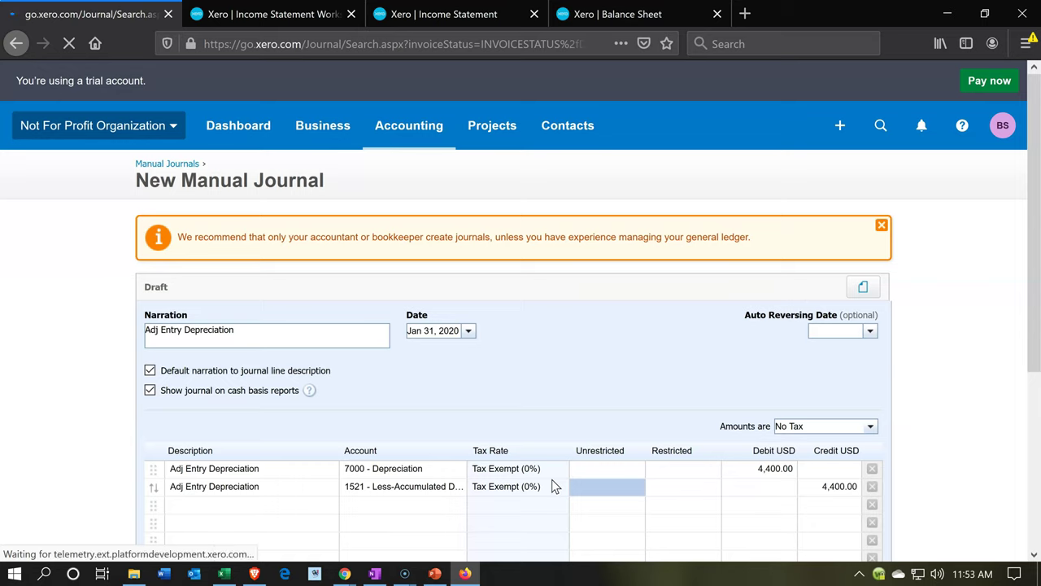
- Refresh the Balance Sheet report as of Jan 31, 2020 and examine the Furniture & Equipment and accumulated depreciation lines under Fixed Assets
{"action": "left_click", "coordinate": [624, 20]}
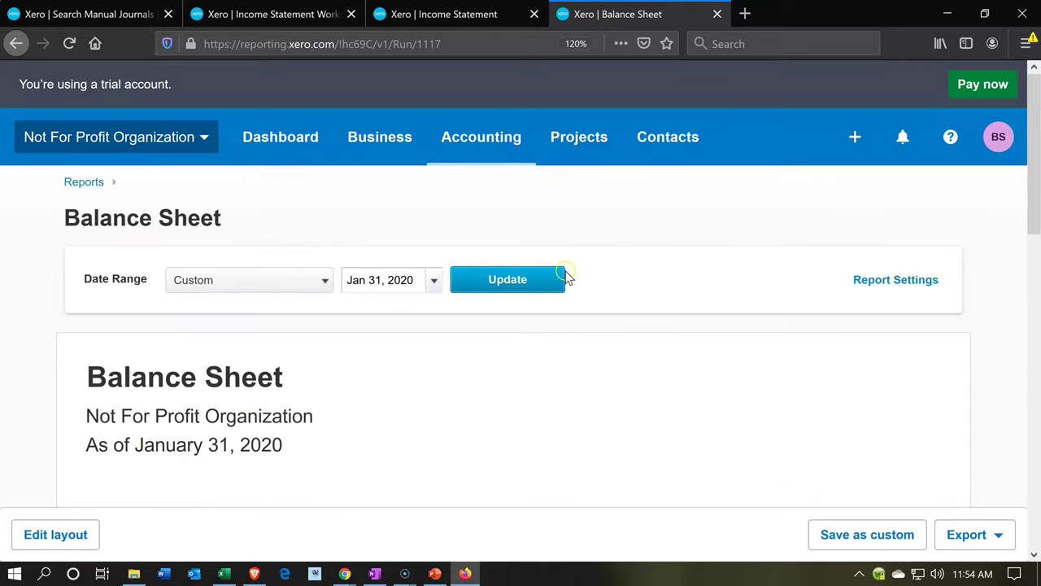
{"action": "left_click", "coordinate": [537, 286]}
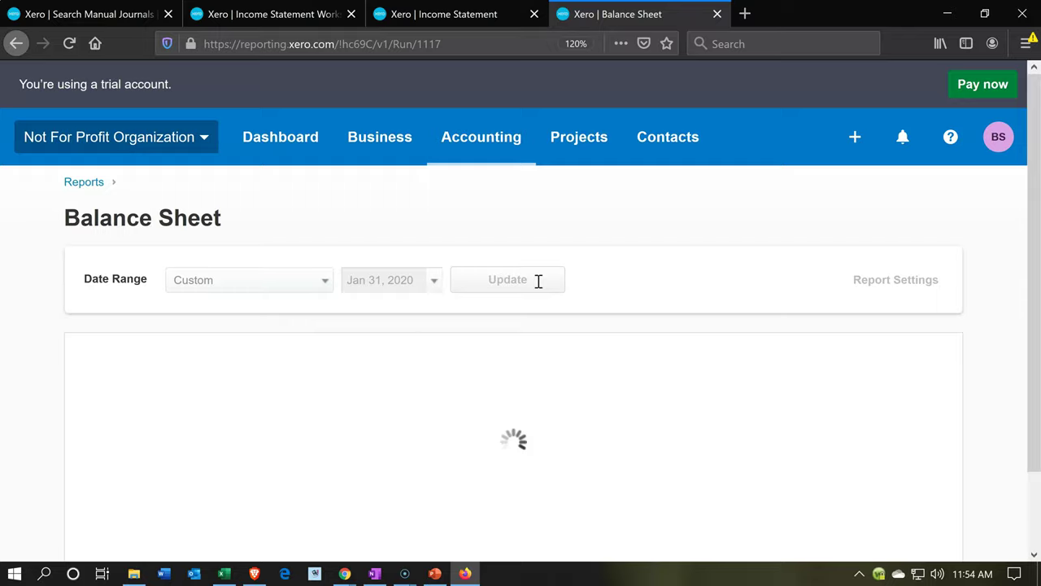
{"action": "scroll", "coordinate": [537, 281], "scroll_direction": "down", "scroll_amount": 2}
{"action": "scroll", "coordinate": [539, 282], "scroll_direction": "down", "scroll_amount": 5}
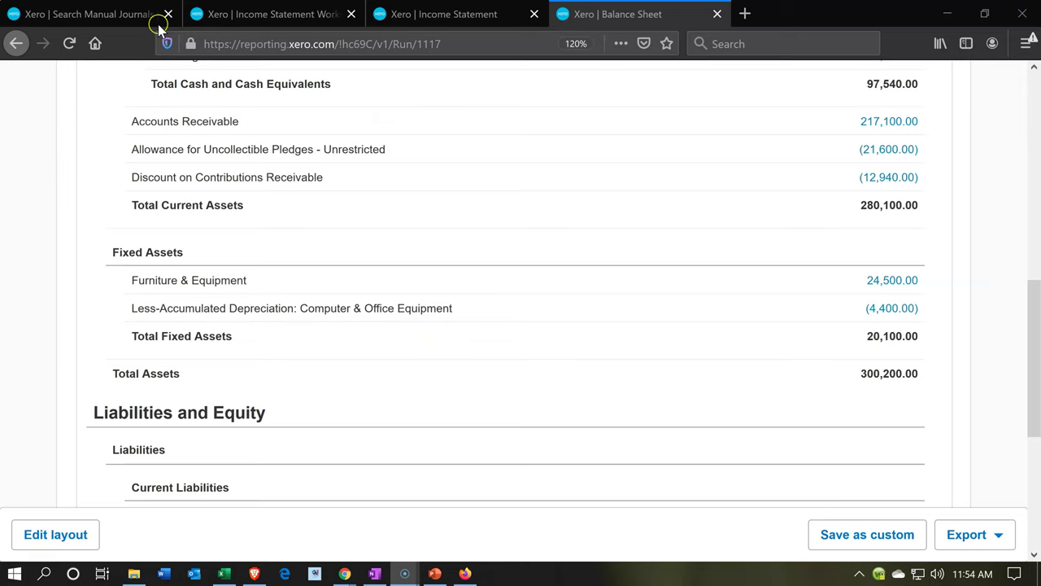
- Return to the manual journals page and open the chart of accounts from there
{"action": "left_click", "coordinate": [128, 13]}
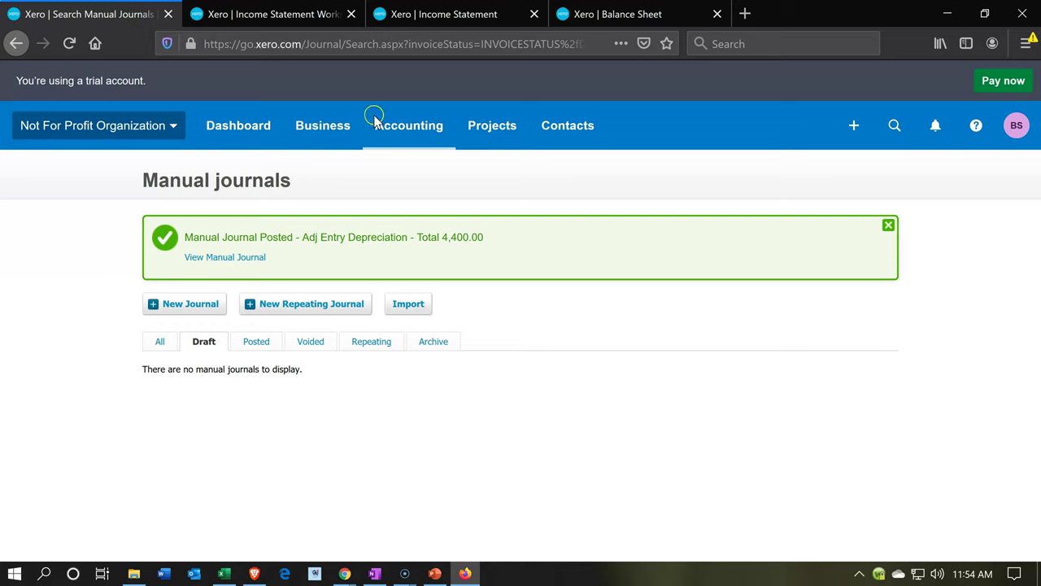
{"action": "left_click", "coordinate": [389, 136]}
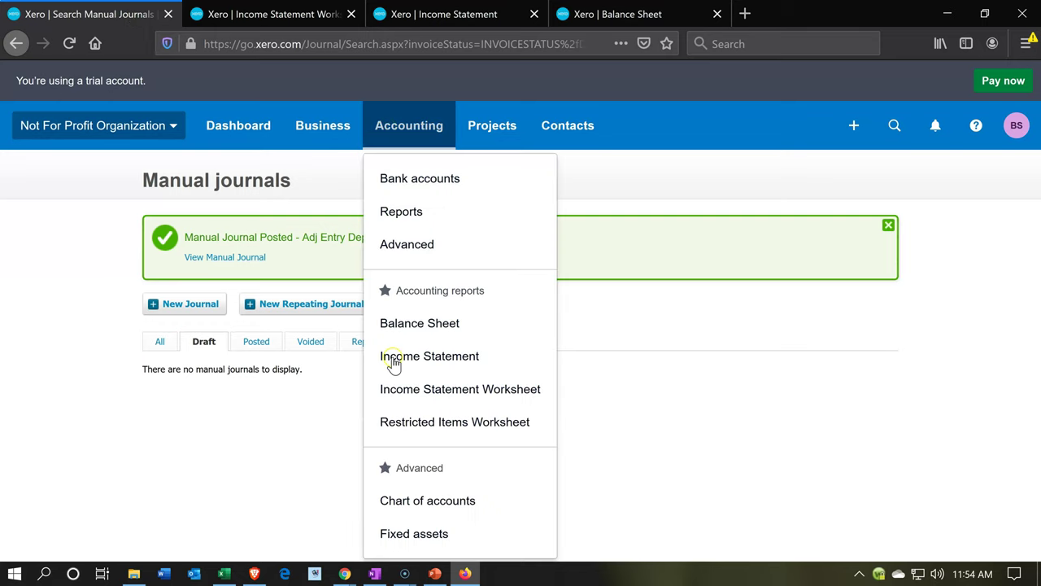
{"action": "left_click", "coordinate": [400, 506]}
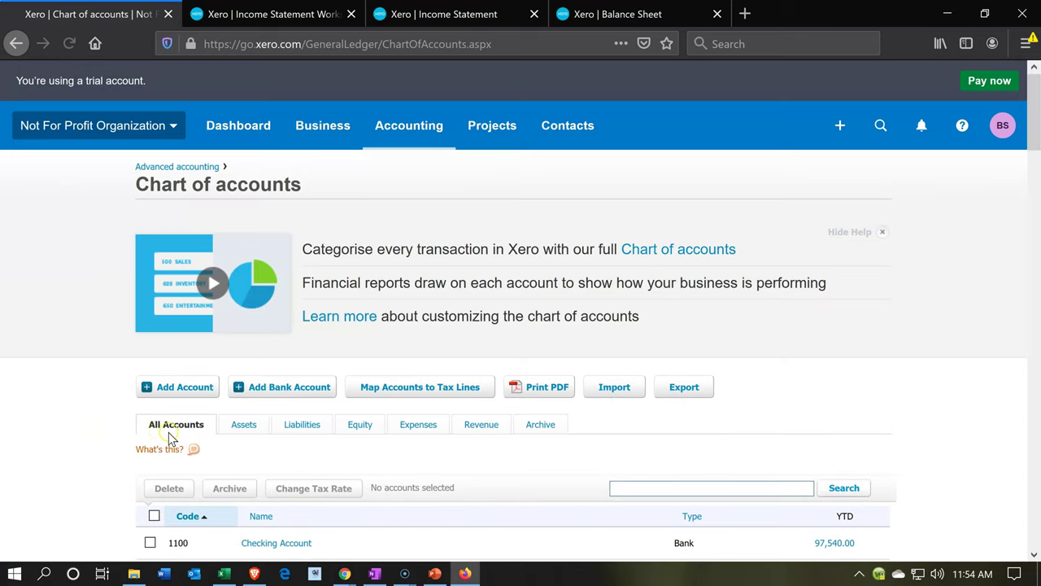
- Filter the chart of accounts to assets and open account 1521, Less-Accumulated Depreciation: Computer & Office Equipment, for editing
{"action": "scroll", "coordinate": [203, 415], "scroll_direction": "down", "scroll_amount": 2}
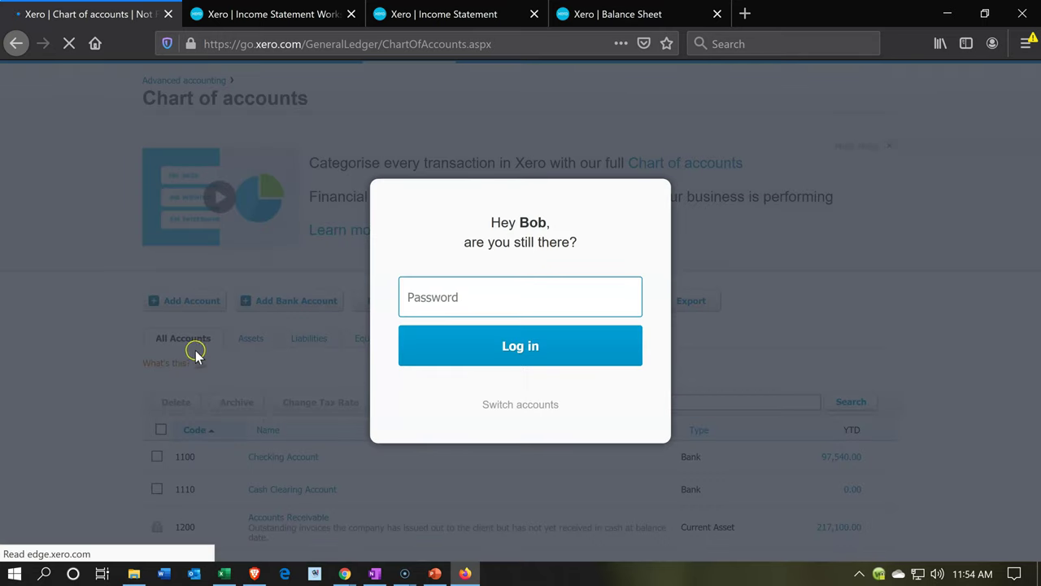
{"action": "left_click", "coordinate": [196, 351]}
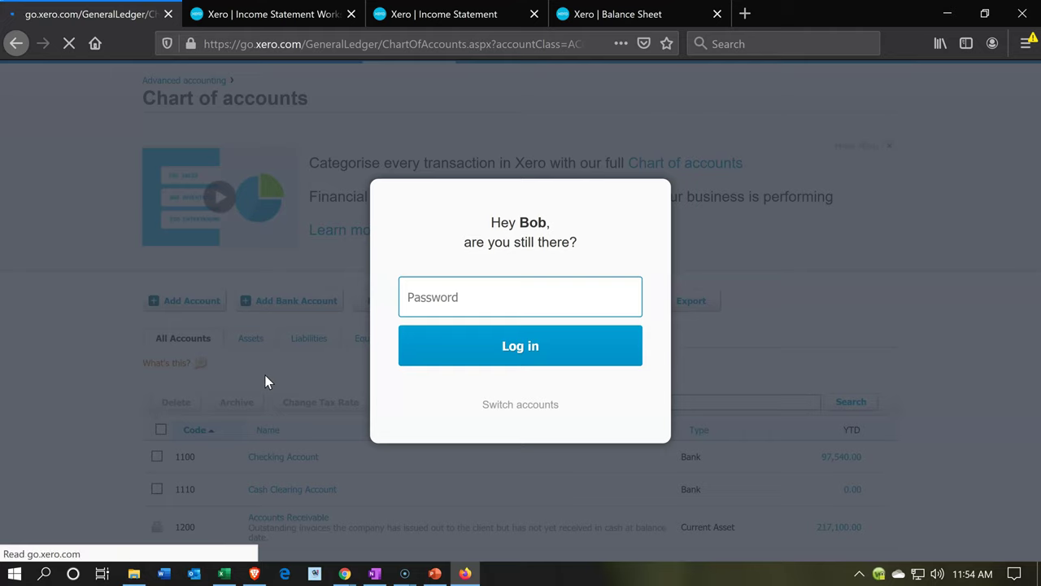
{"action": "scroll", "coordinate": [109, 390], "scroll_direction": "down", "scroll_amount": 2}
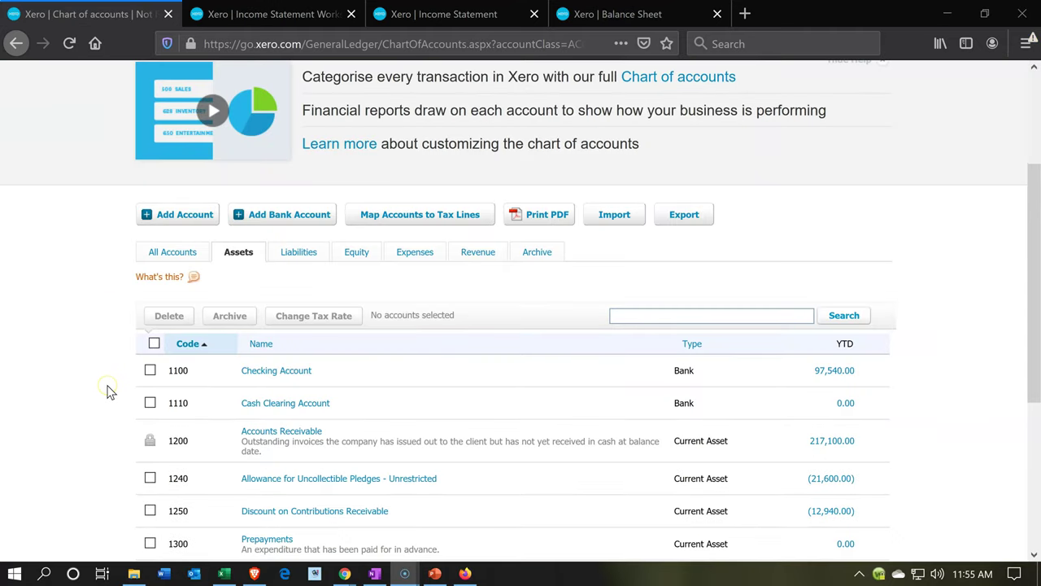
{"action": "scroll", "coordinate": [109, 390], "scroll_direction": "down", "scroll_amount": 2}
{"action": "scroll", "coordinate": [109, 392], "scroll_direction": "down", "scroll_amount": 2}
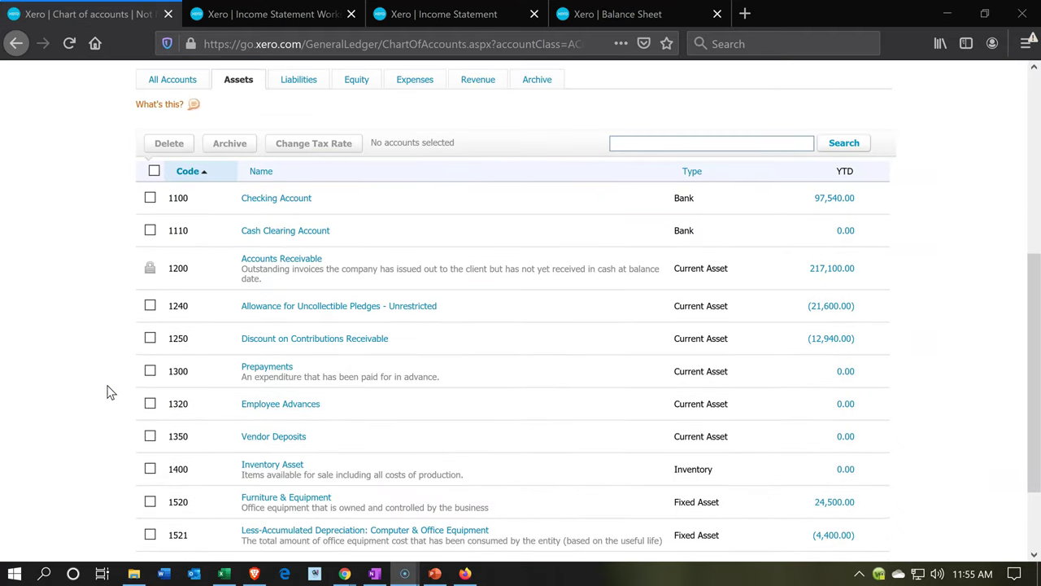
{"action": "scroll", "coordinate": [109, 392], "scroll_direction": "down", "scroll_amount": 2}
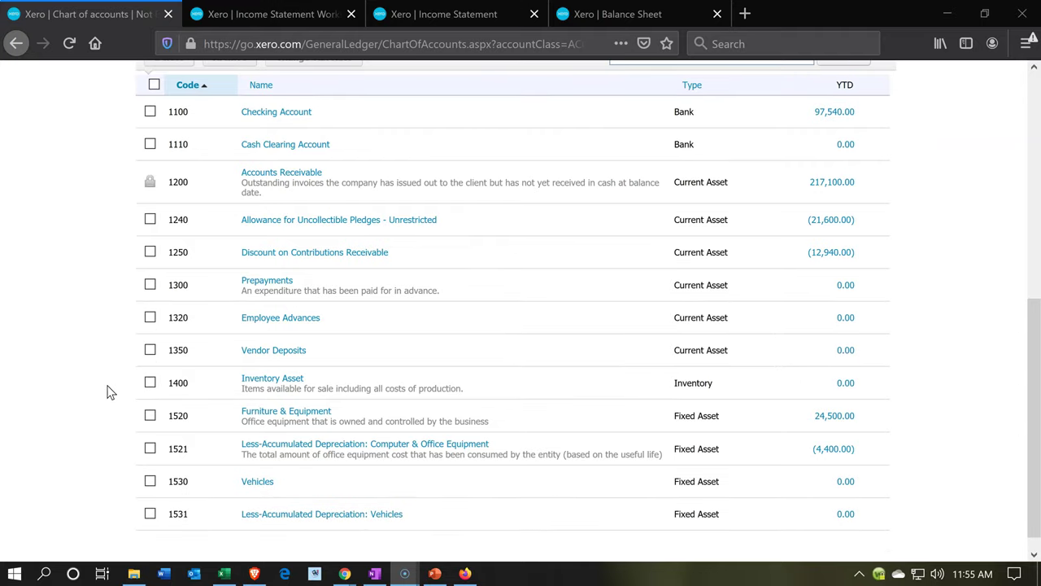
{"action": "left_click", "coordinate": [382, 449]}
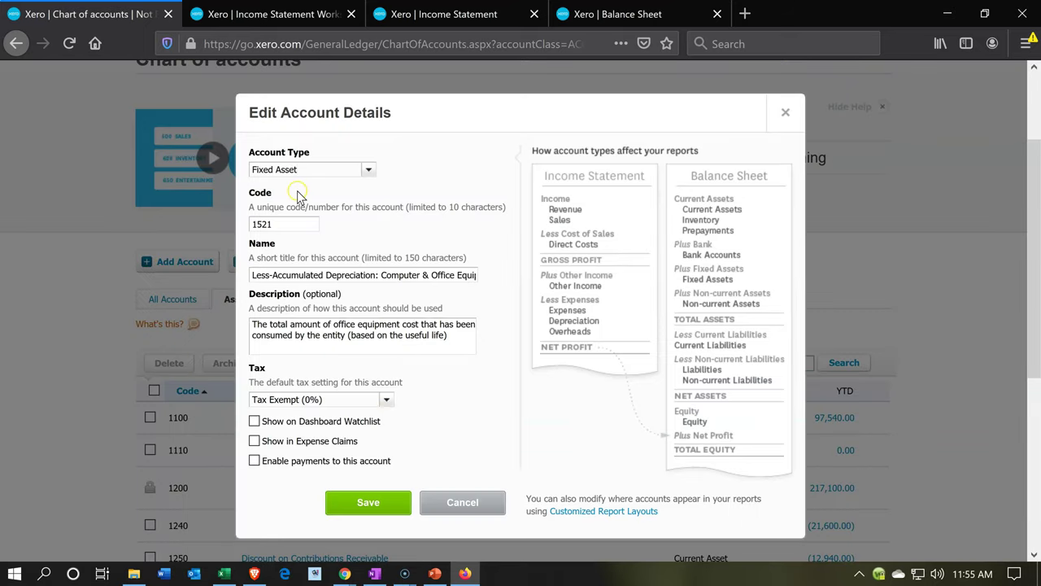
- Switch to the Excel workbook, copy the account name "Allowance for Depreciation" from cell O8 on sheet 9, and return to Xero
{"action": "left_click", "coordinate": [224, 574]}
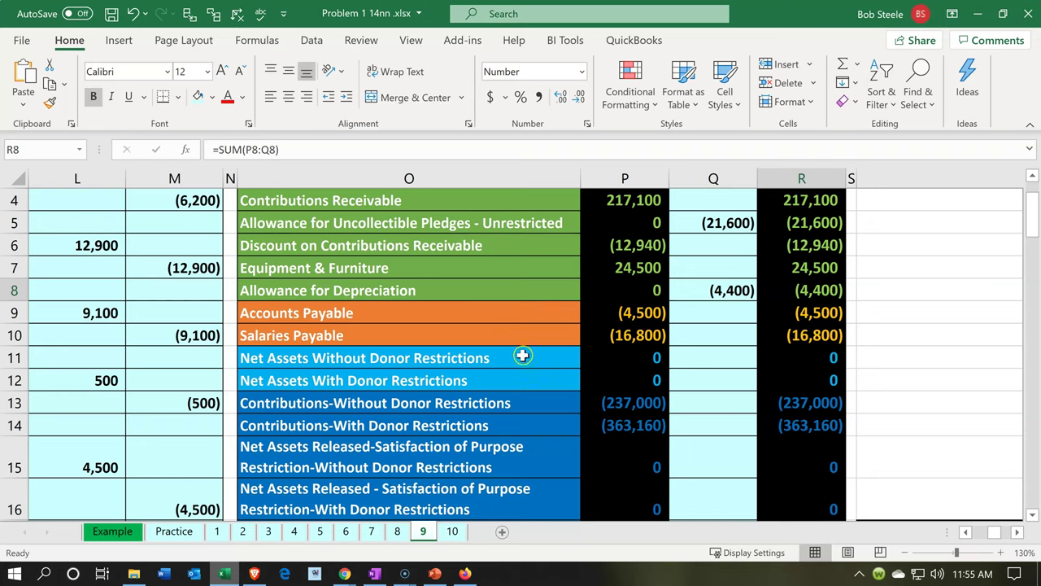
{"action": "left_click", "coordinate": [474, 295]}
{"action": "double_click", "coordinate": [473, 294]}
{"action": "left_click_drag", "start_coordinate": [460, 293], "coordinate": [167, 262]}
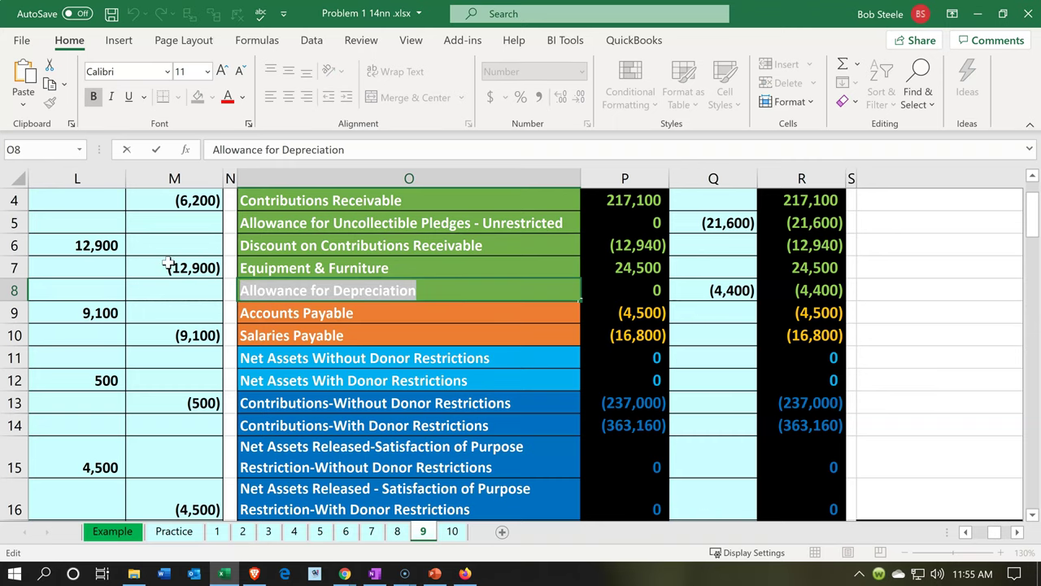
{"action": "left_click", "coordinate": [465, 330]}
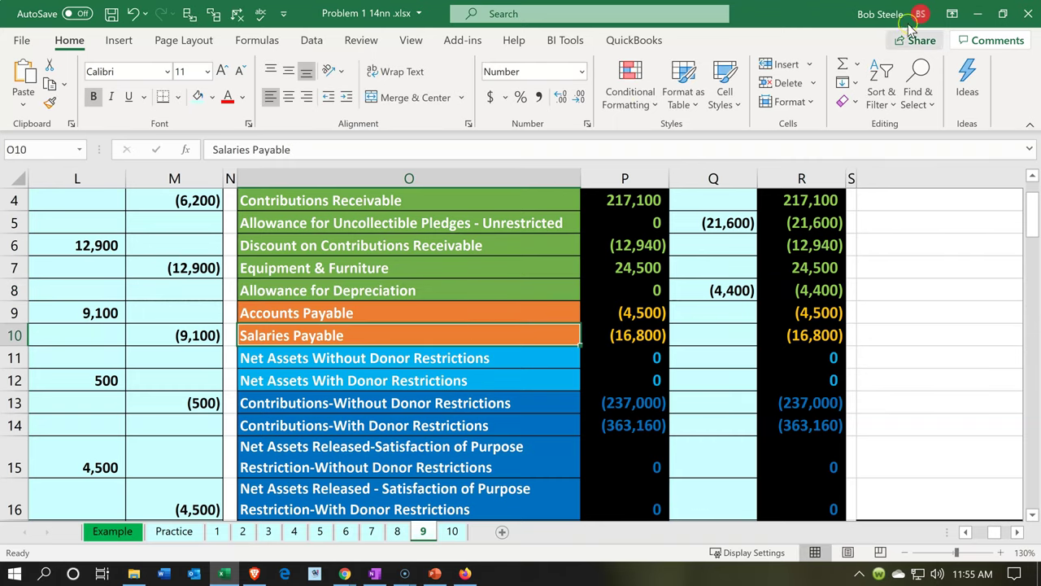
{"action": "left_click", "coordinate": [977, 14]}
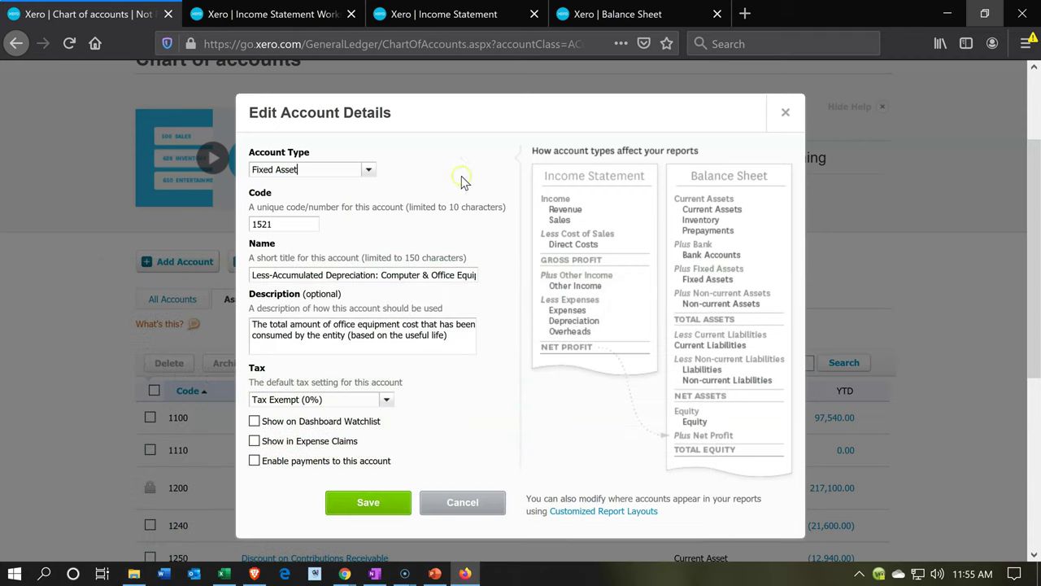
- Rename account 1521 as Allowance for Depreciation and save the account details
{"action": "left_click", "coordinate": [263, 275]}
{"action": "key", "text": "Left"}
{"action": "key", "text": "Left"}
{"action": "key", "text": "shift+Right"}
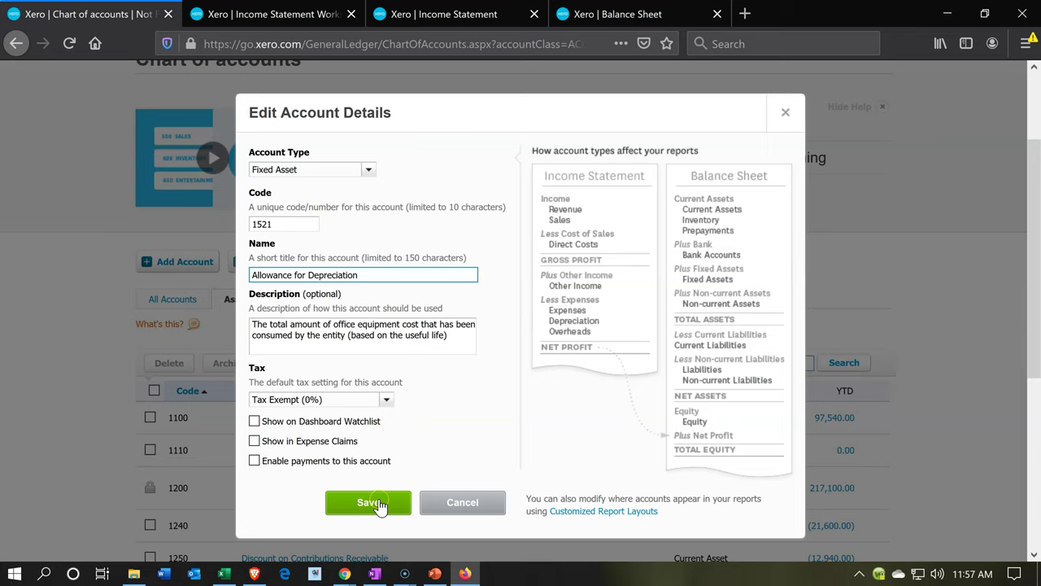
{"action": "left_click", "coordinate": [370, 503]}
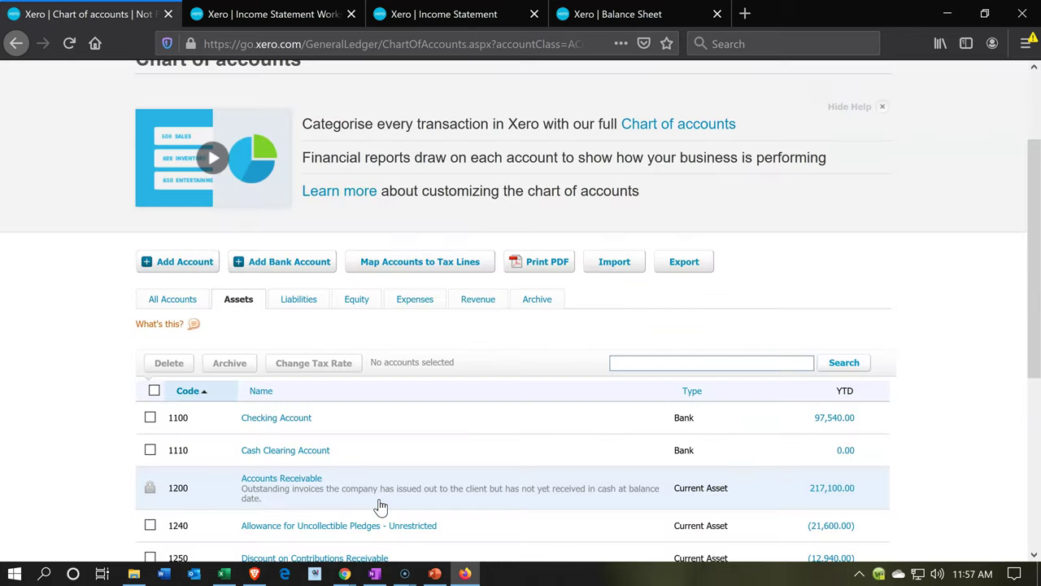
{"action": "left_click", "coordinate": [100, 460]}
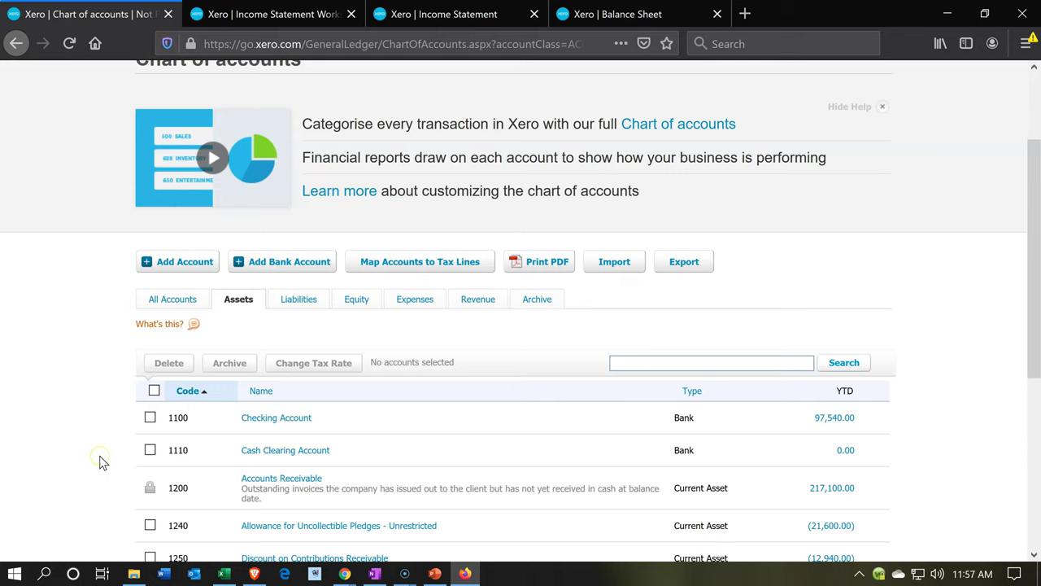
{"action": "scroll", "coordinate": [99, 462], "scroll_direction": "down", "scroll_amount": 2}
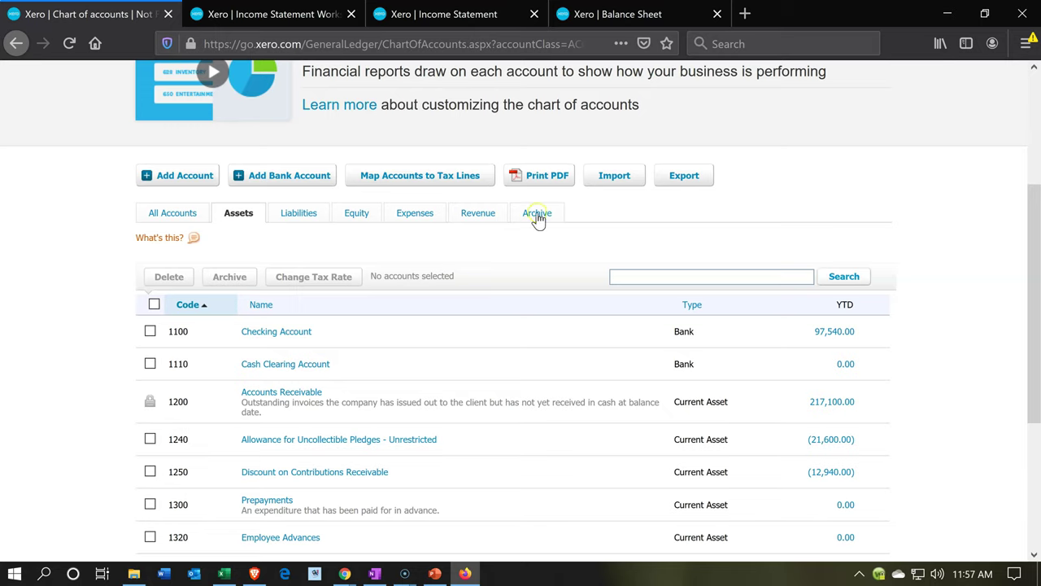
- Refresh the Balance Sheet report as of Jan 31, 2020
{"action": "left_click", "coordinate": [627, 13]}
{"action": "left_click", "coordinate": [601, 183]}
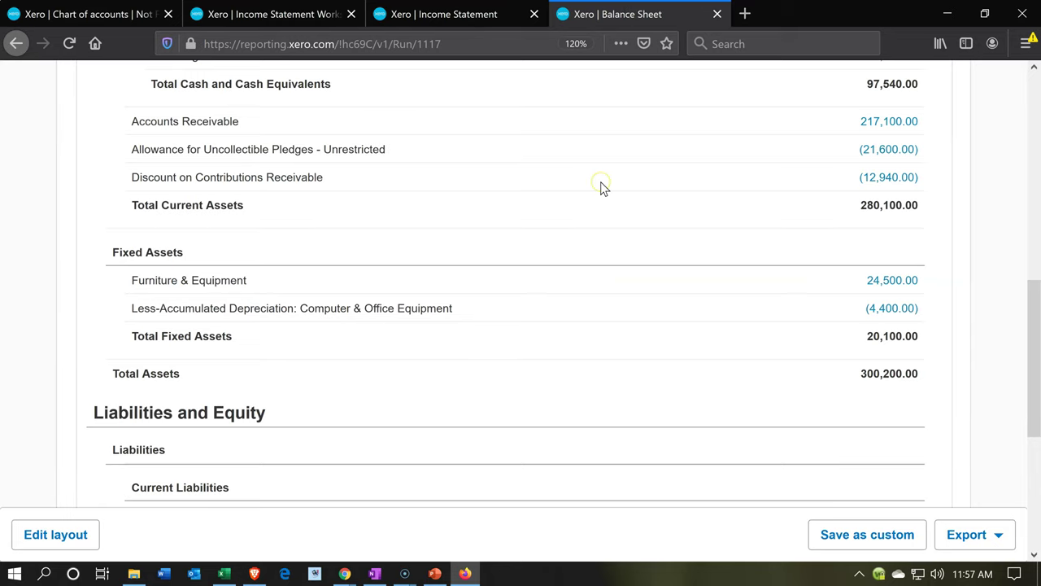
{"action": "scroll", "coordinate": [601, 183], "scroll_direction": "up", "scroll_amount": 7}
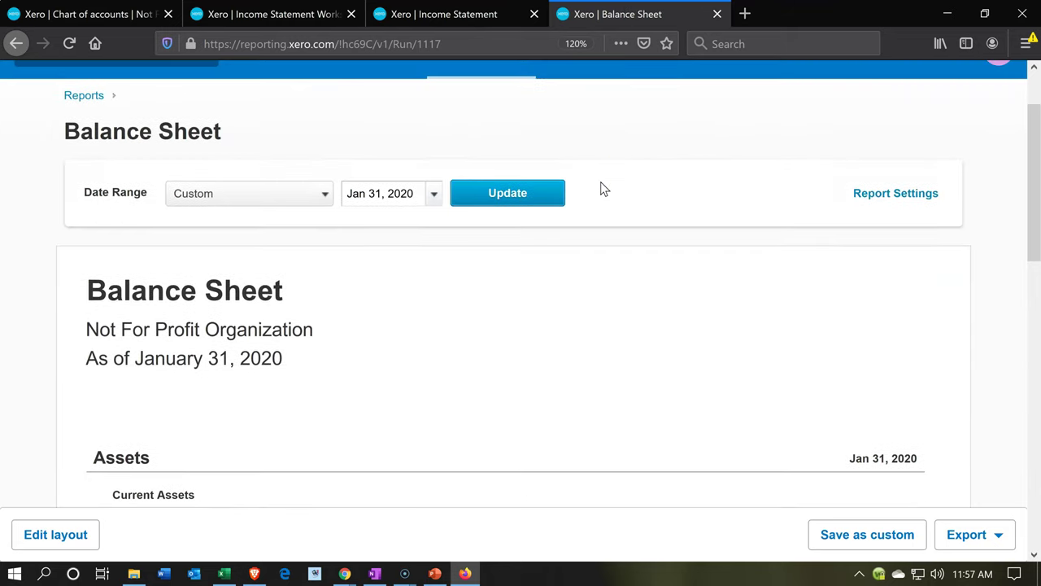
{"action": "left_click", "coordinate": [538, 216]}
{"action": "left_click", "coordinate": [521, 285]}
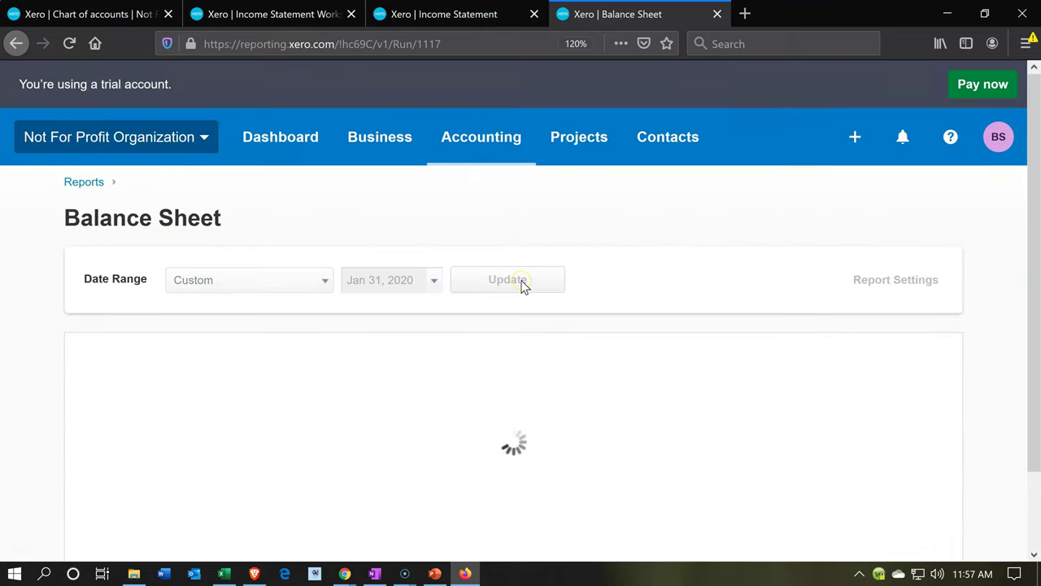
{"action": "left_click", "coordinate": [304, 418]}
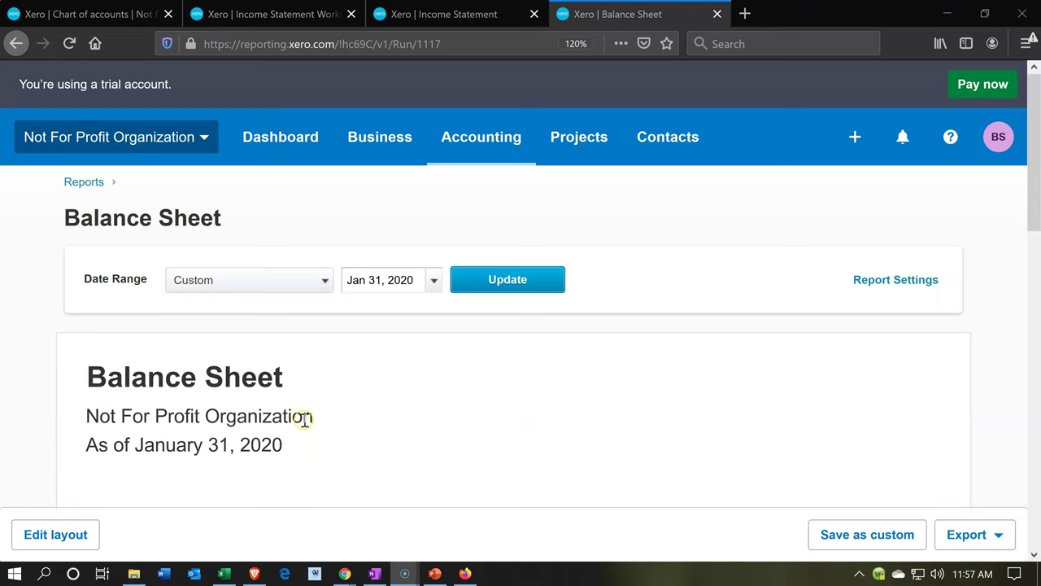
- Examine the order and amounts of the Allowance for Depreciation and Furniture & Equipment lines under Fixed Assets
{"action": "scroll", "coordinate": [304, 420], "scroll_direction": "down", "scroll_amount": 5}
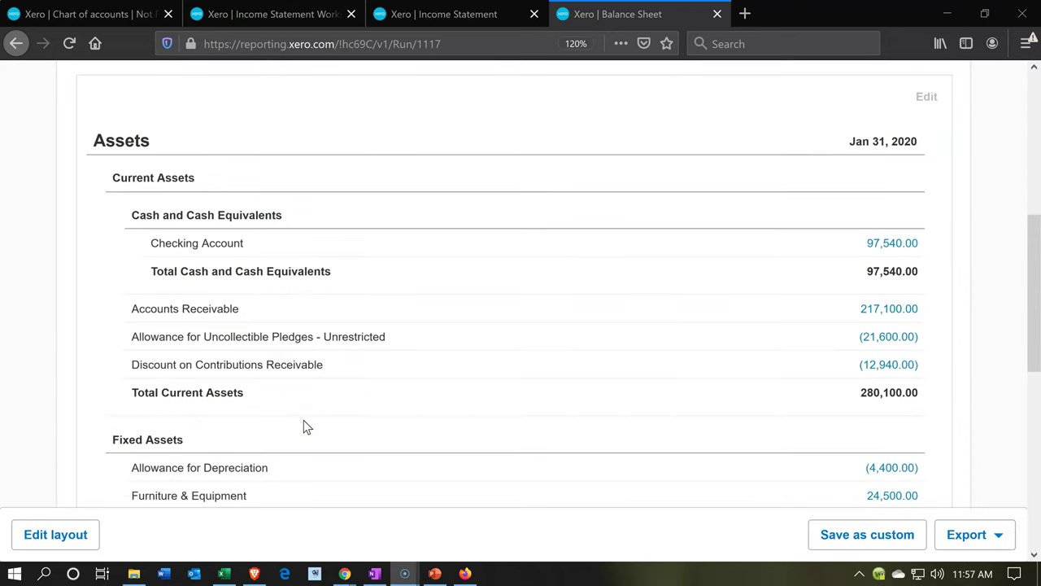
{"action": "scroll", "coordinate": [303, 420], "scroll_direction": "down", "scroll_amount": 2}
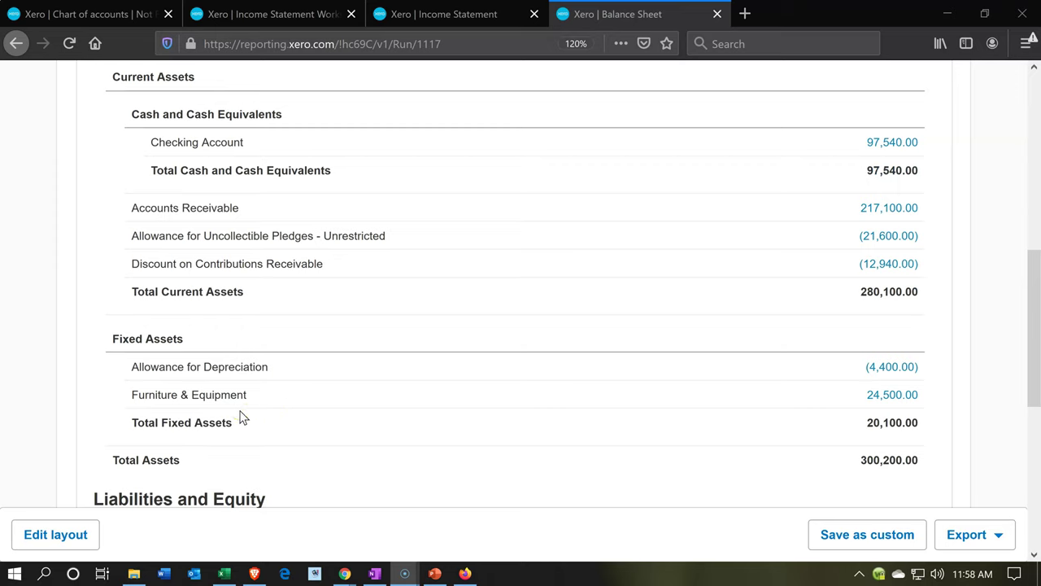
{"action": "left_click", "coordinate": [262, 371]}
{"action": "left_click", "coordinate": [856, 380]}
{"action": "left_click", "coordinate": [718, 384]}
{"action": "left_click", "coordinate": [707, 375]}
{"action": "left_click", "coordinate": [565, 472]}
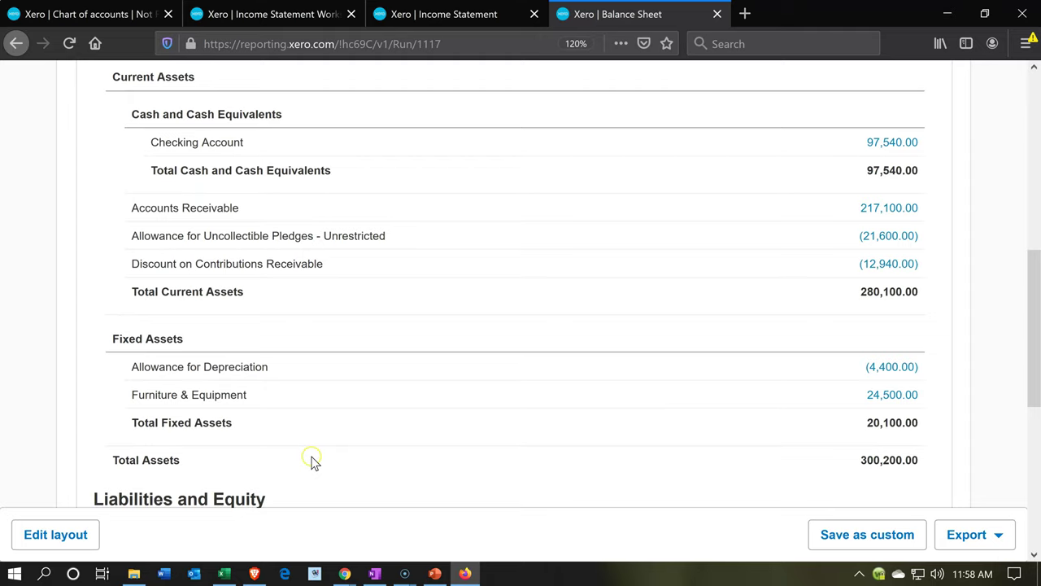
- Edit the Balance Sheet layout to place Allowance for Depreciation directly below Furniture & Equipment, apply it, and check the Fixed Assets section
{"action": "left_click", "coordinate": [81, 537]}
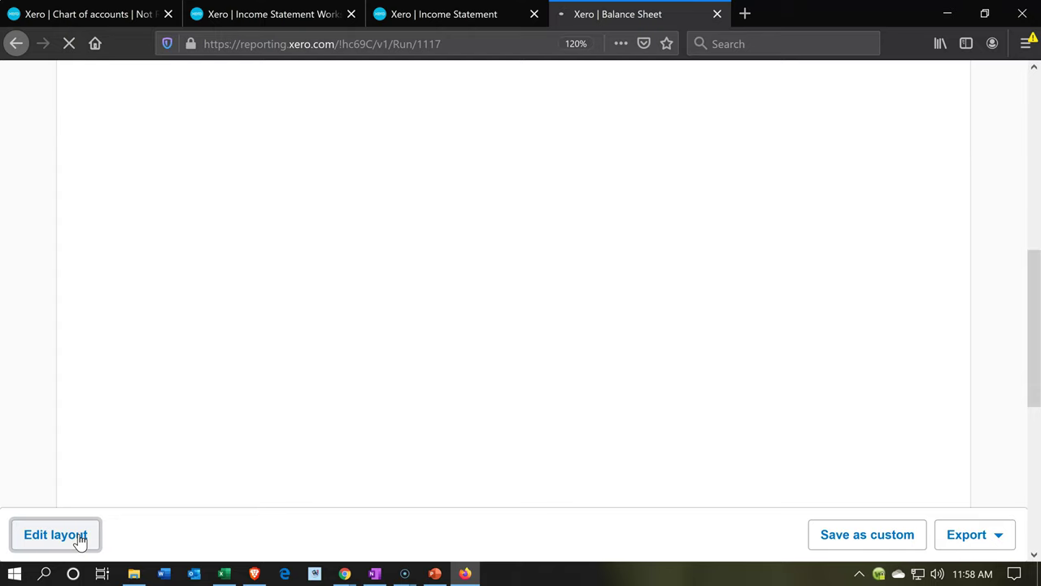
{"action": "left_click", "coordinate": [225, 310]}
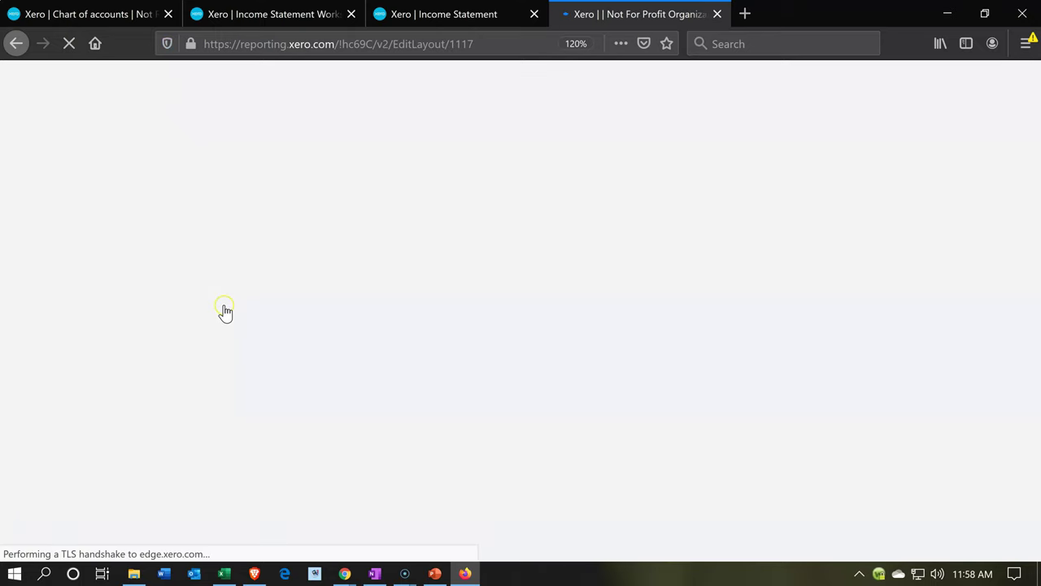
{"action": "left_click", "coordinate": [176, 372]}
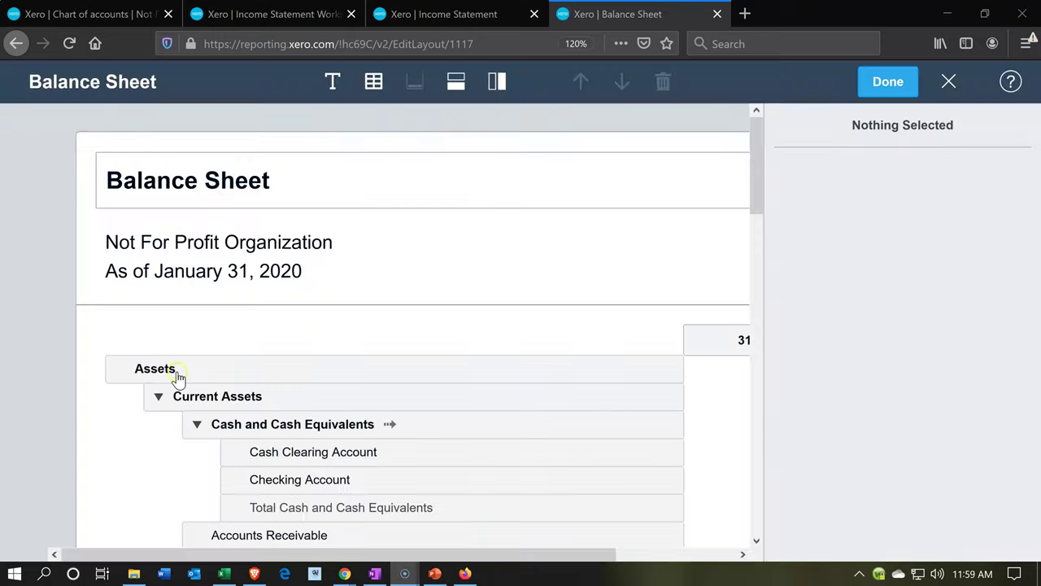
{"action": "scroll", "coordinate": [179, 375], "scroll_direction": "down", "scroll_amount": 2}
{"action": "scroll", "coordinate": [179, 376], "scroll_direction": "down", "scroll_amount": 5}
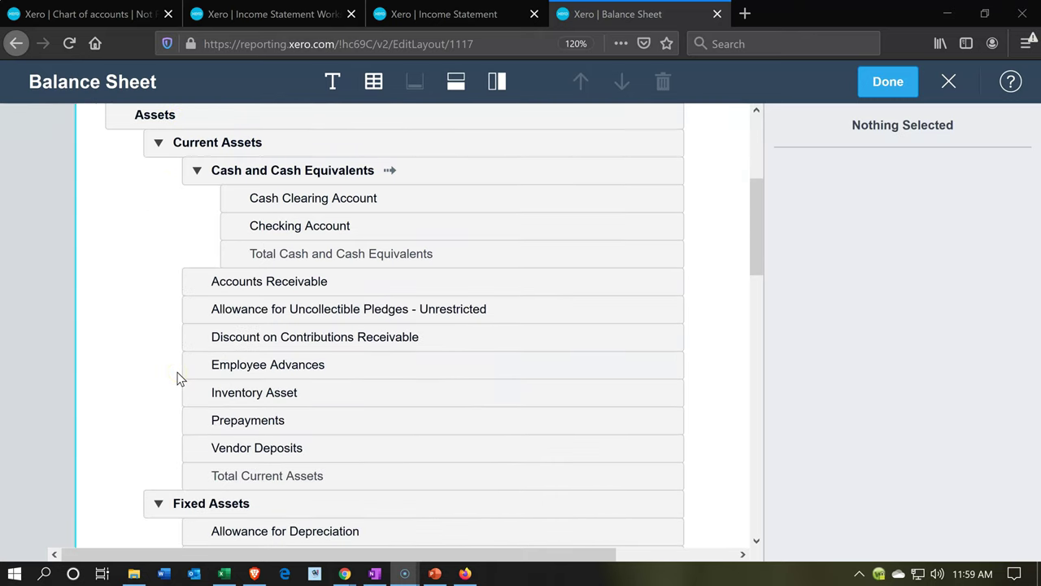
{"action": "scroll", "coordinate": [179, 378], "scroll_direction": "down", "scroll_amount": 1}
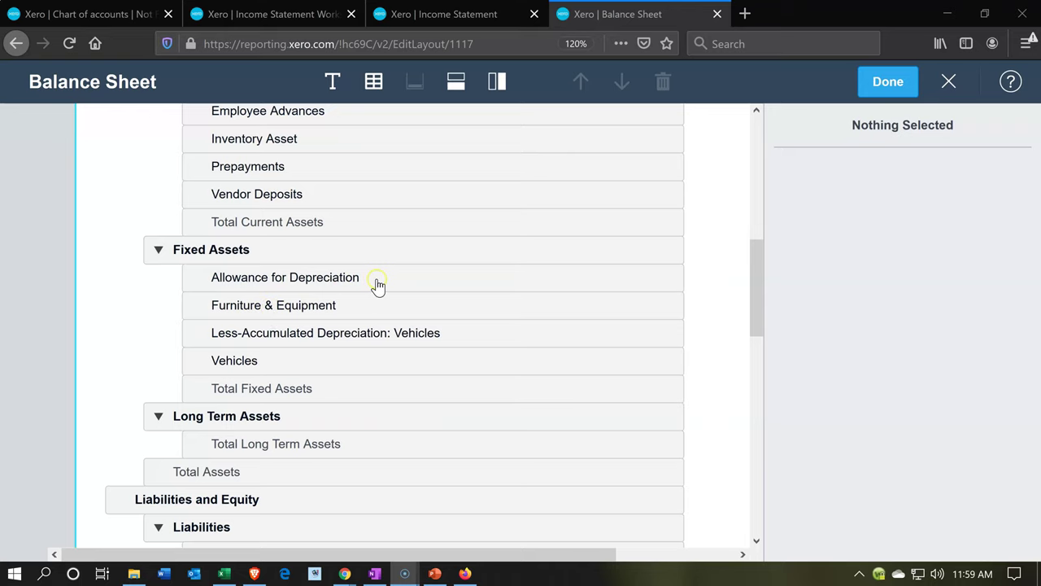
{"action": "left_click", "coordinate": [376, 309]}
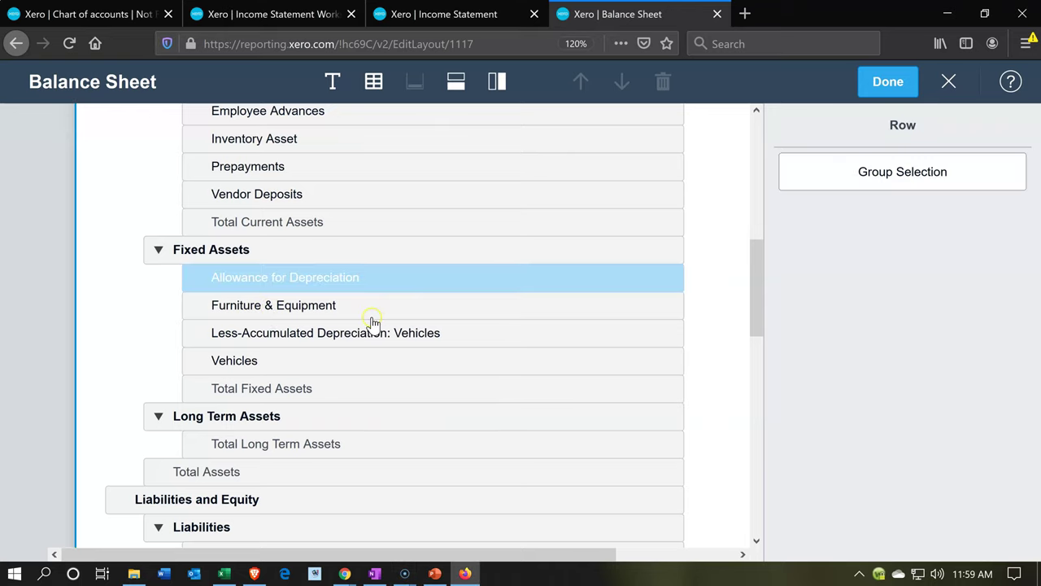
{"action": "left_click_drag", "start_coordinate": [373, 322], "coordinate": [370, 327]}
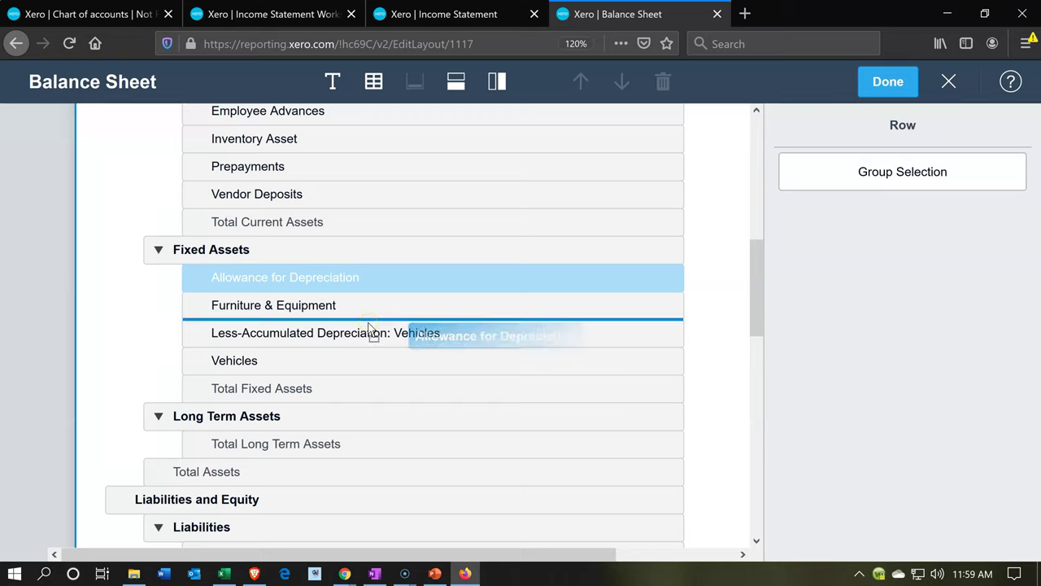
{"action": "left_click_drag", "start_coordinate": [370, 329], "coordinate": [261, 309]}
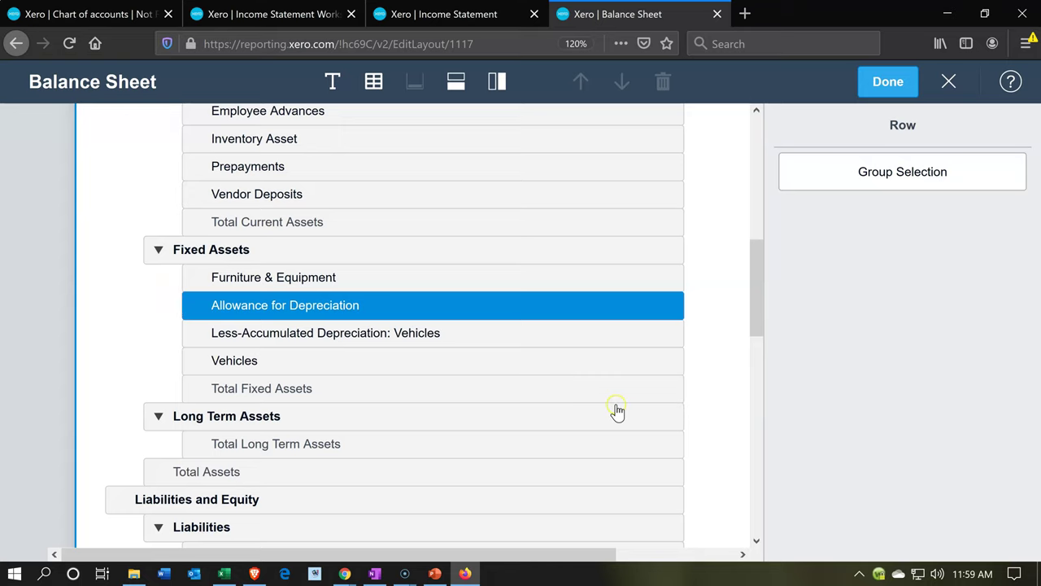
{"action": "left_click", "coordinate": [892, 92]}
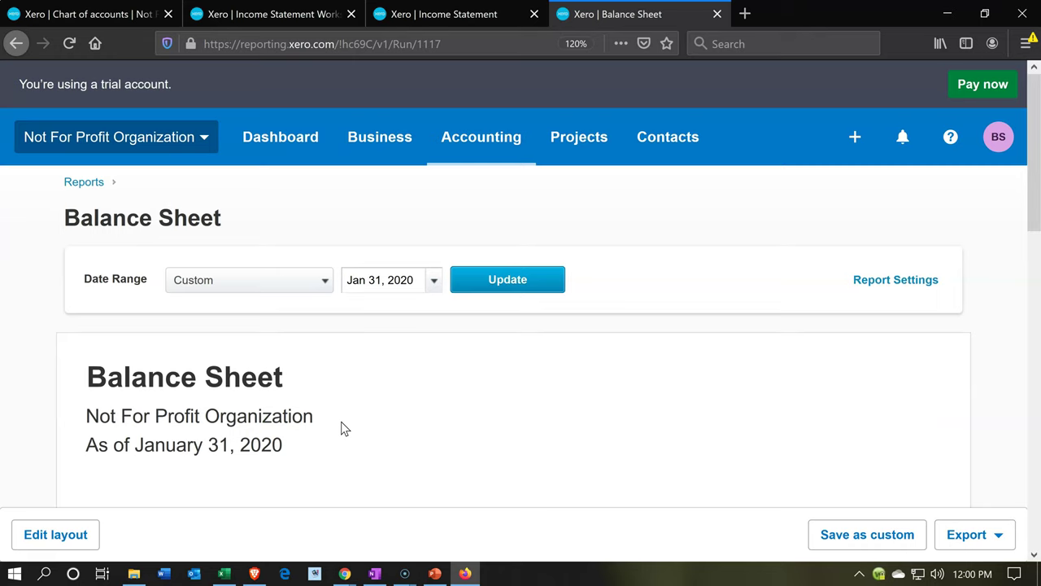
{"action": "scroll", "coordinate": [340, 421], "scroll_direction": "down", "scroll_amount": 5}
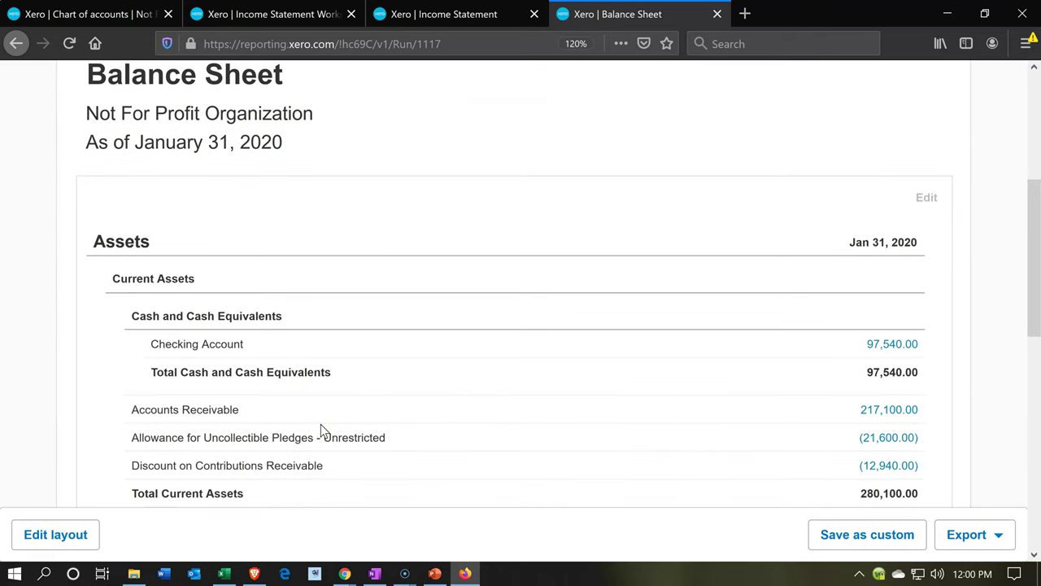
{"action": "scroll", "coordinate": [320, 424], "scroll_direction": "down", "scroll_amount": 2}
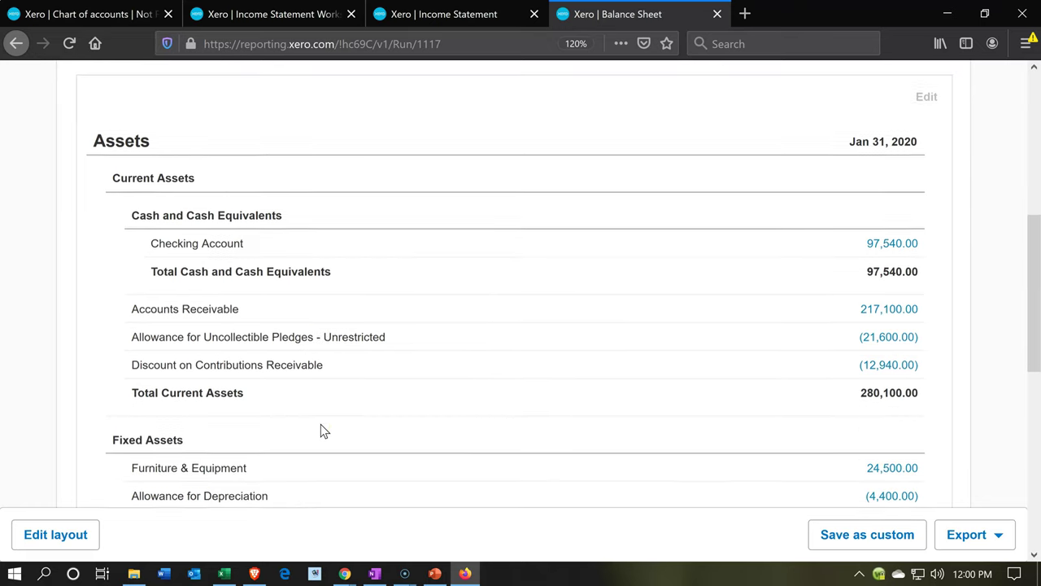
{"action": "scroll", "coordinate": [320, 424], "scroll_direction": "down", "scroll_amount": 2}
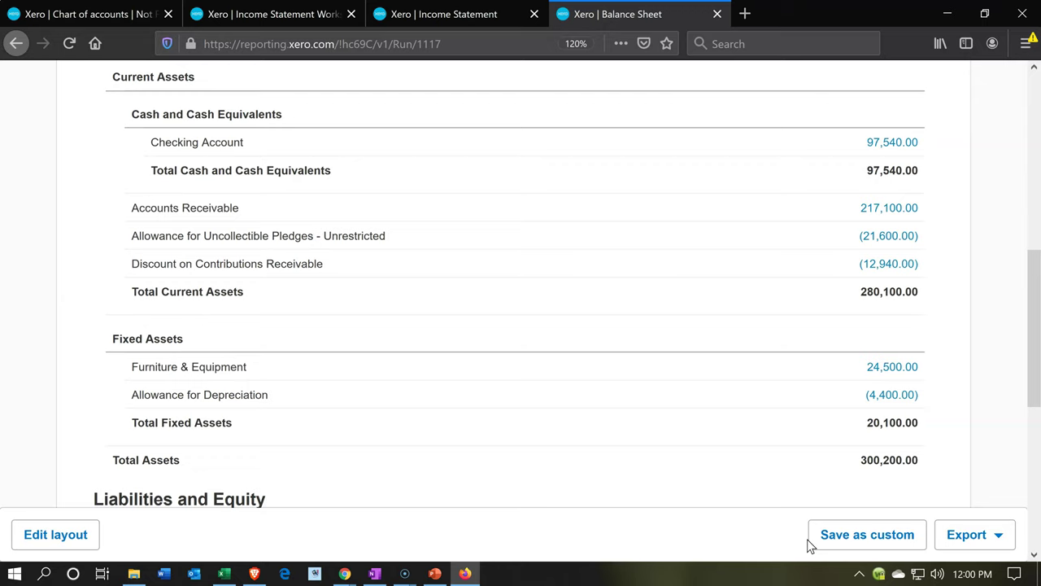
- Refresh the Income Statement for Jan 1 to Dec 31, 2020, and check the Depreciation line, Total Operating Expenses and Net Income
{"action": "left_click", "coordinate": [474, 19]}
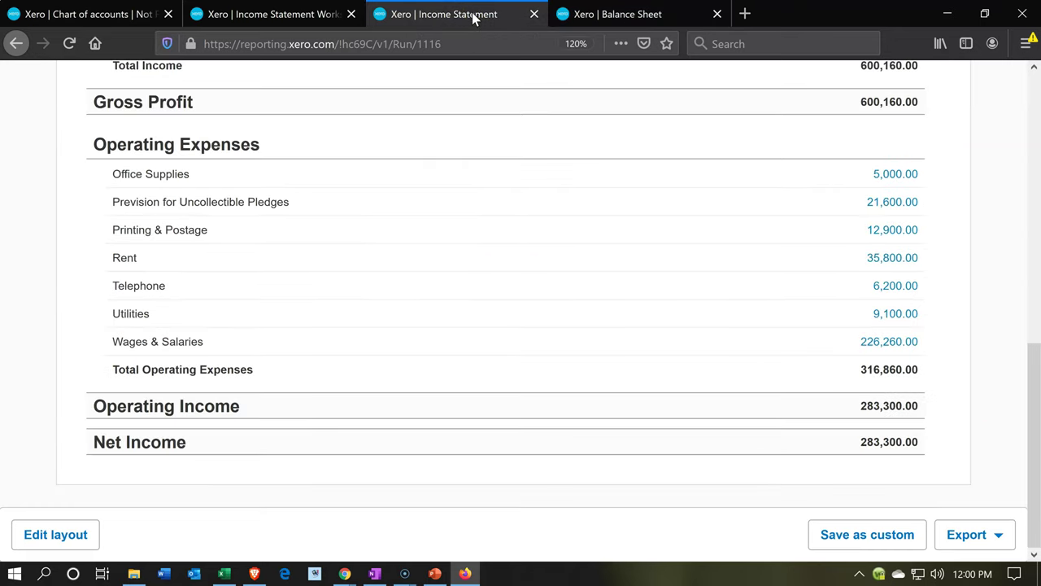
{"action": "scroll", "coordinate": [601, 297], "scroll_direction": "up", "scroll_amount": 10}
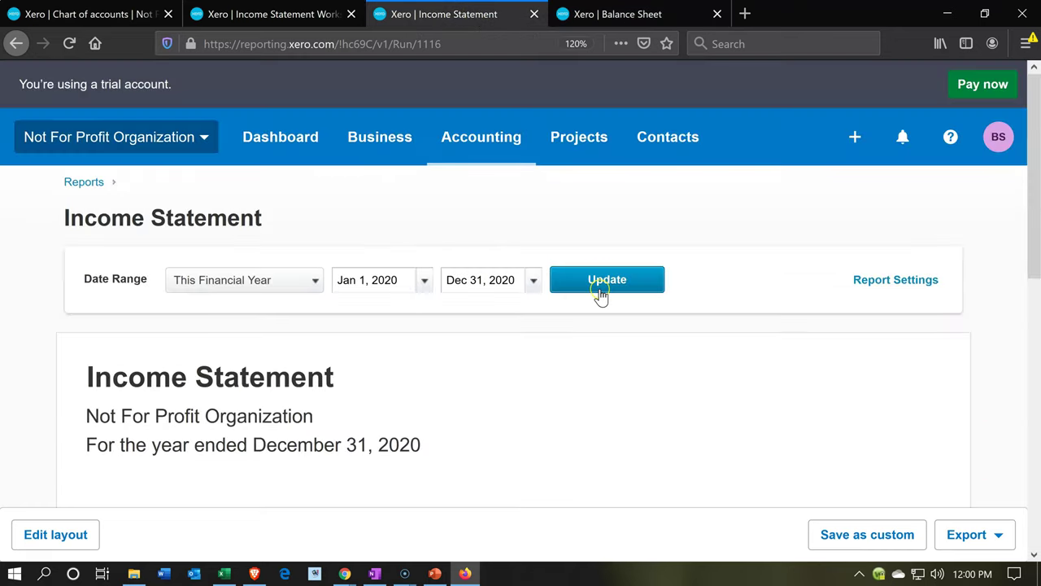
{"action": "left_click", "coordinate": [600, 295]}
{"action": "key", "text": "alt"}
{"action": "scroll", "coordinate": [597, 369], "scroll_direction": "down", "scroll_amount": 2}
{"action": "scroll", "coordinate": [597, 369], "scroll_direction": "down", "scroll_amount": 2}
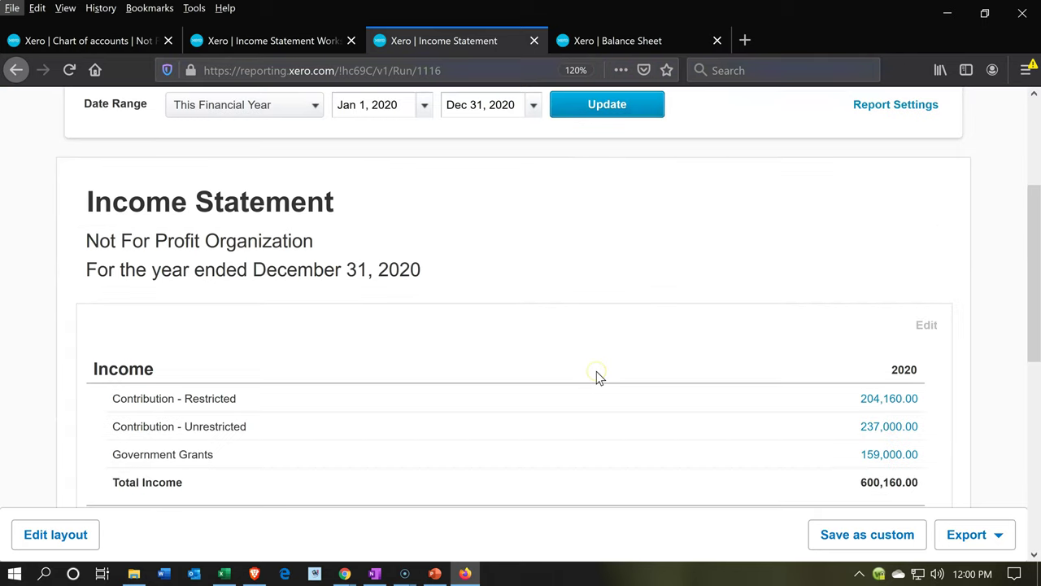
{"action": "scroll", "coordinate": [596, 376], "scroll_direction": "down", "scroll_amount": 4}
{"action": "scroll", "coordinate": [596, 377], "scroll_direction": "down", "scroll_amount": 2}
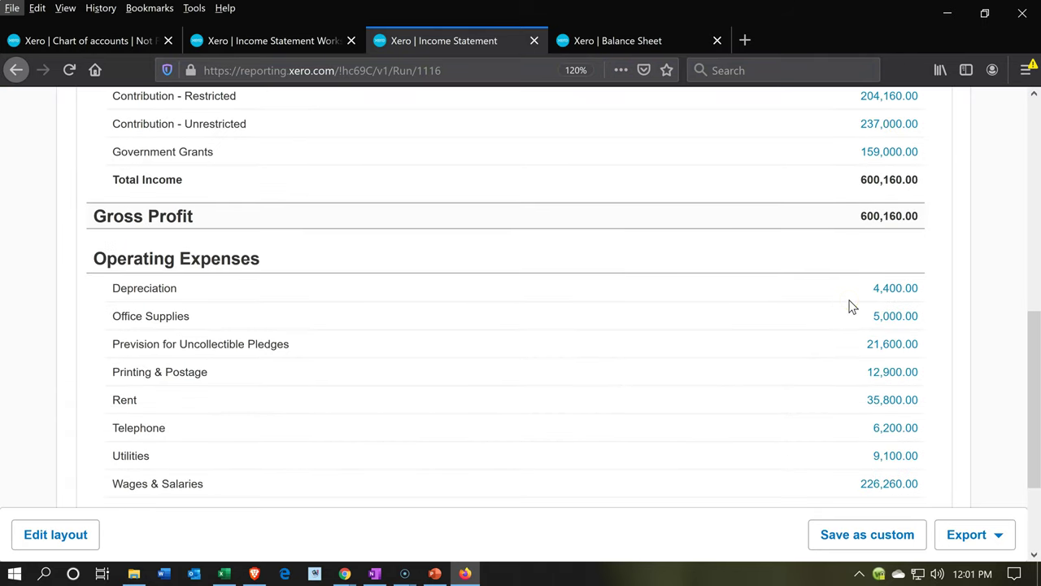
{"action": "scroll", "coordinate": [852, 306], "scroll_direction": "down", "scroll_amount": 2}
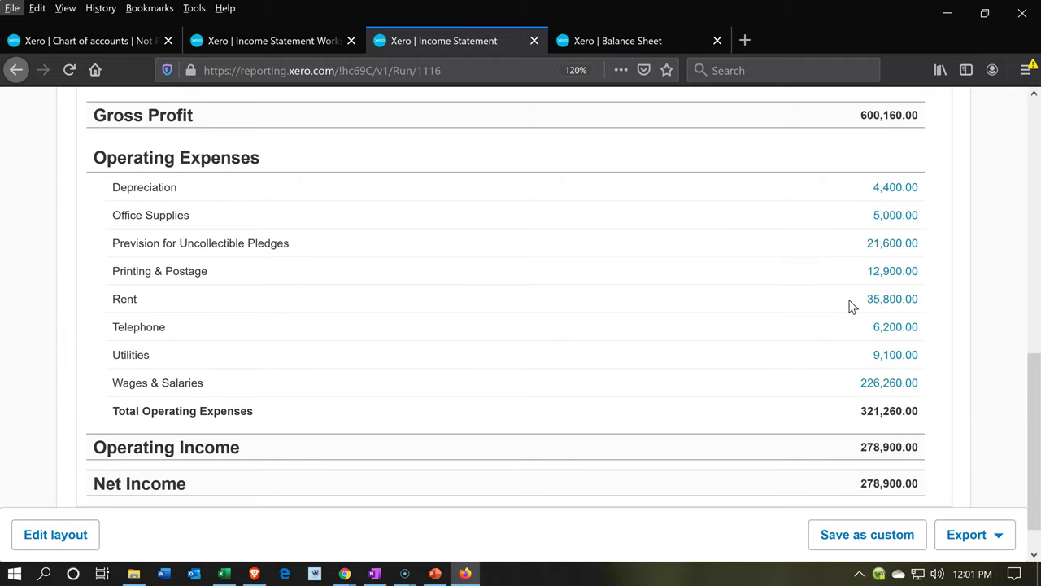
- Refresh the Income Statement Worksheet for Jan 1 to Dec 31, 2020, and check the Depreciation line across the unrestricted and restricted columns
{"action": "left_click", "coordinate": [259, 42]}
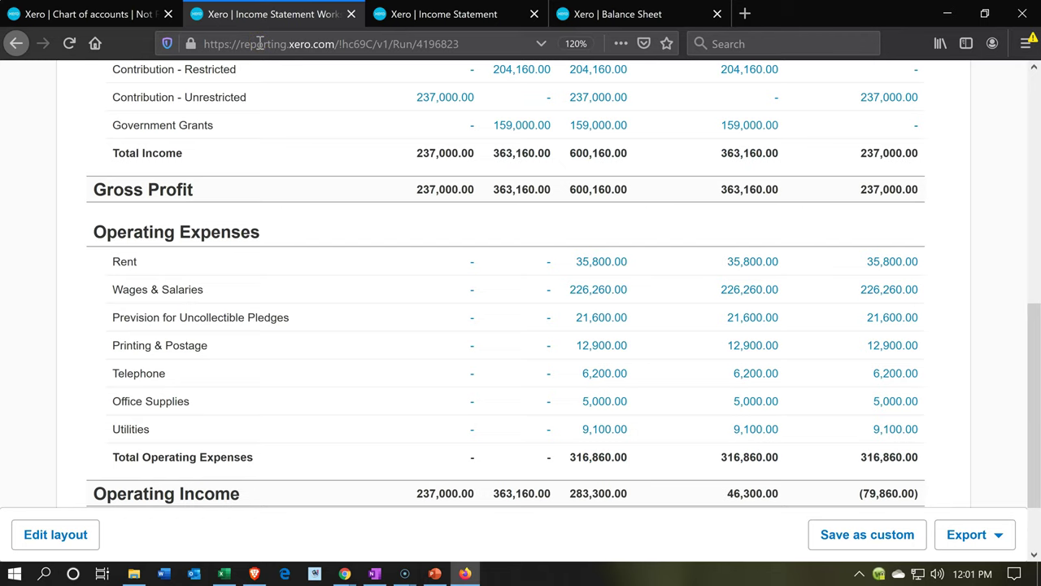
{"action": "left_click", "coordinate": [701, 254]}
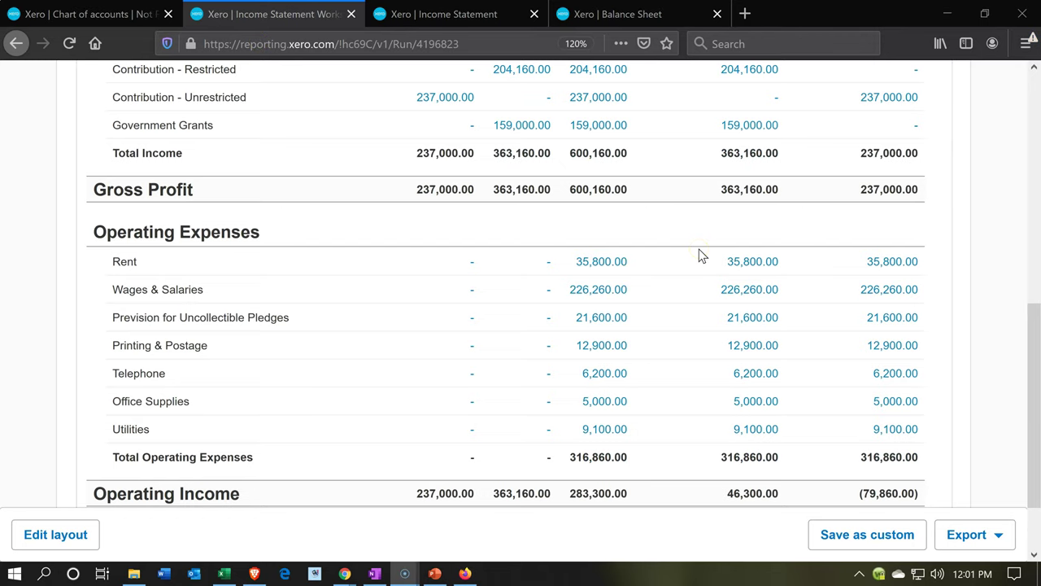
{"action": "scroll", "coordinate": [700, 254], "scroll_direction": "up", "scroll_amount": 10}
{"action": "left_click", "coordinate": [601, 286]}
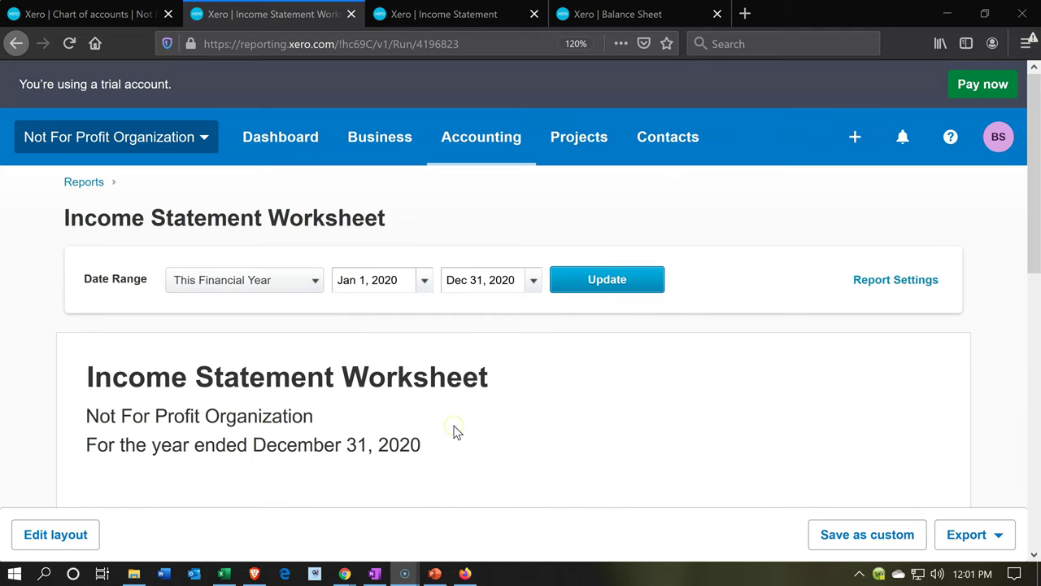
{"action": "scroll", "coordinate": [456, 432], "scroll_direction": "down", "scroll_amount": 5}
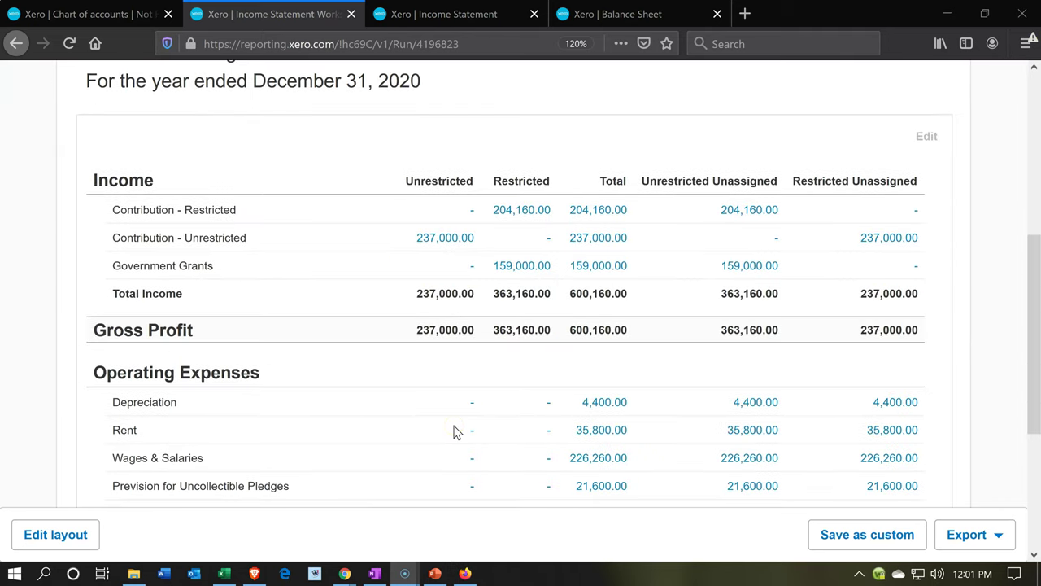
{"action": "scroll", "coordinate": [455, 432], "scroll_direction": "down", "scroll_amount": 1}
{"action": "left_click", "coordinate": [407, 272]}
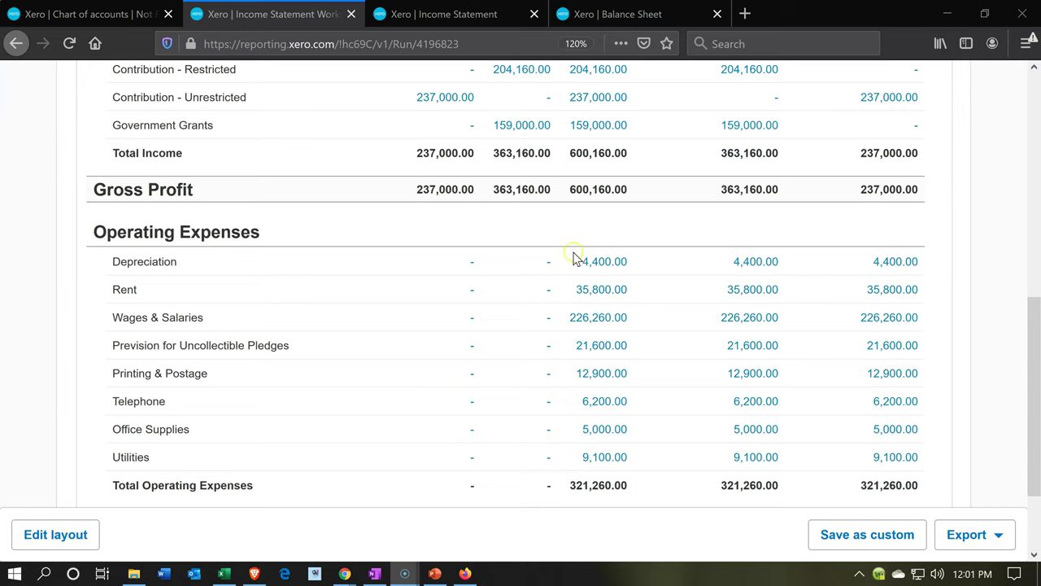